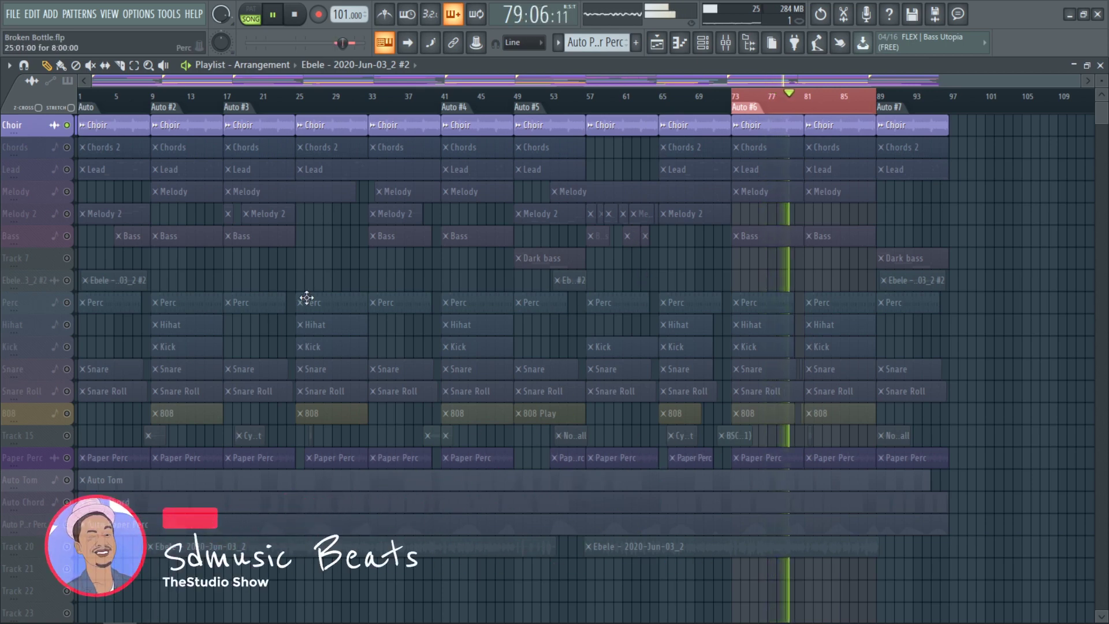
- Unmute the Perc, Hihat, Auto Tom, Auto Chord, Auto Paper Perc and Paper Perc tracks in the playlist
{"action": "left_click", "coordinate": [70, 304]}
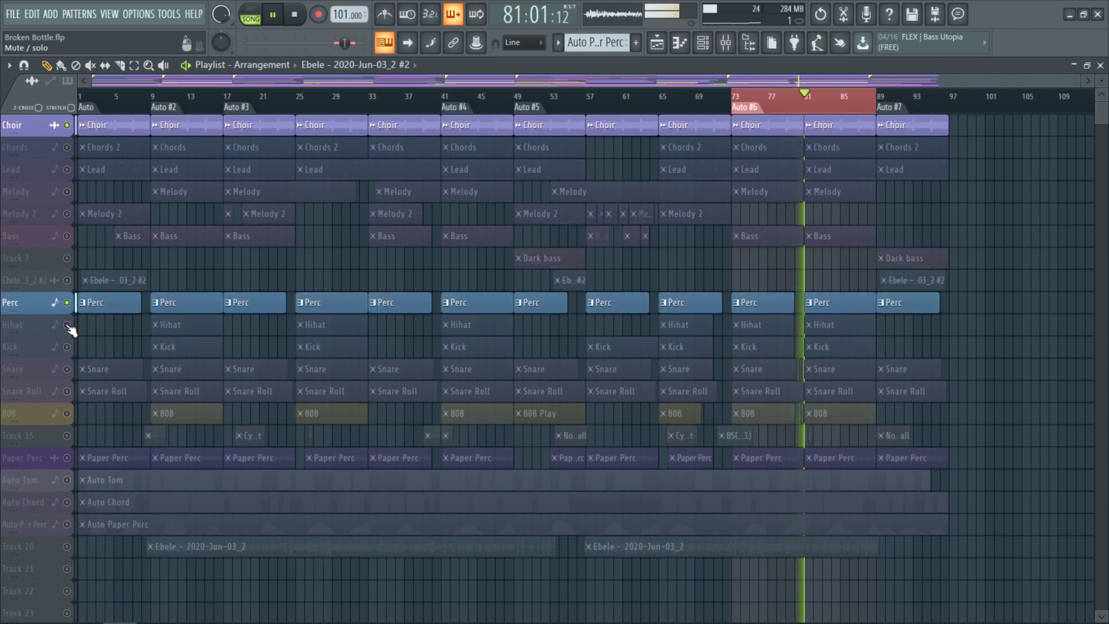
{"action": "left_click", "coordinate": [68, 325]}
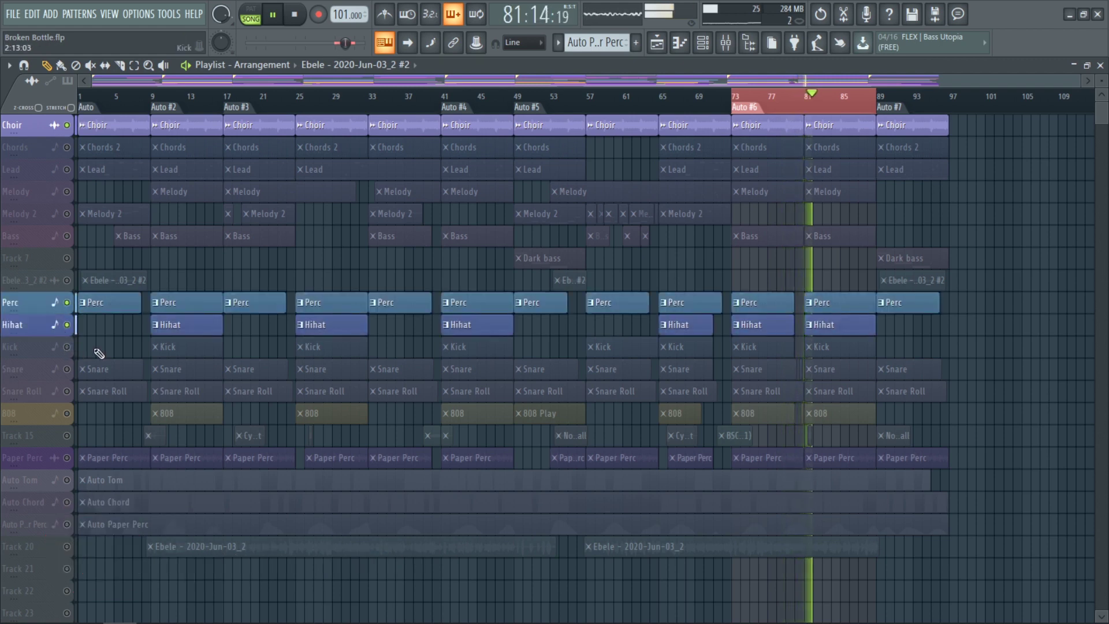
{"action": "left_click", "coordinate": [67, 480]}
{"action": "left_click", "coordinate": [67, 502]}
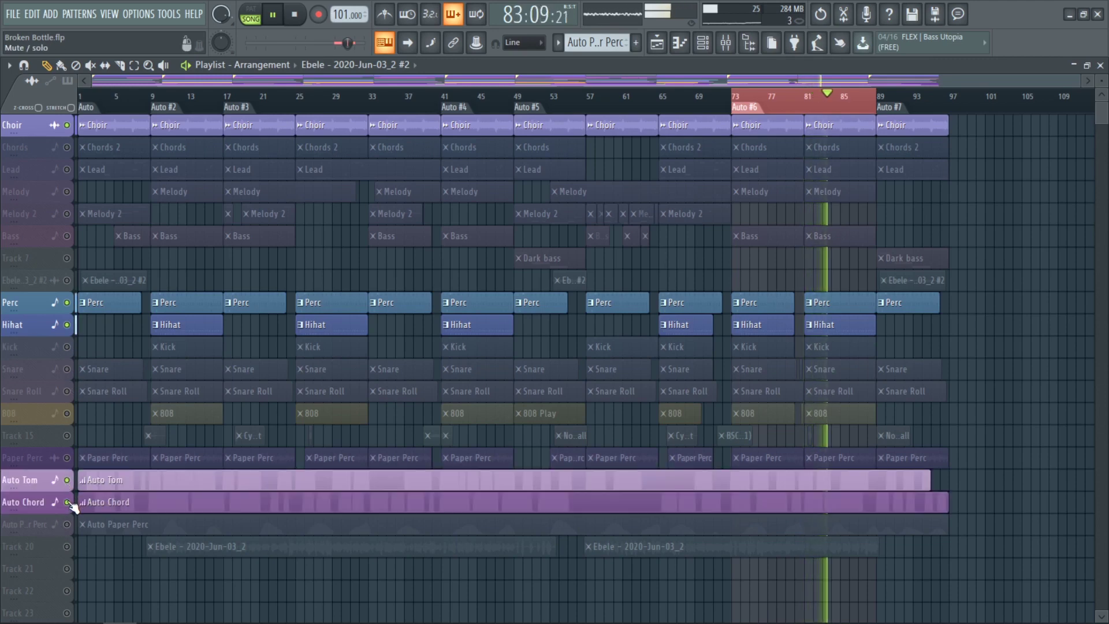
{"action": "left_click", "coordinate": [67, 523]}
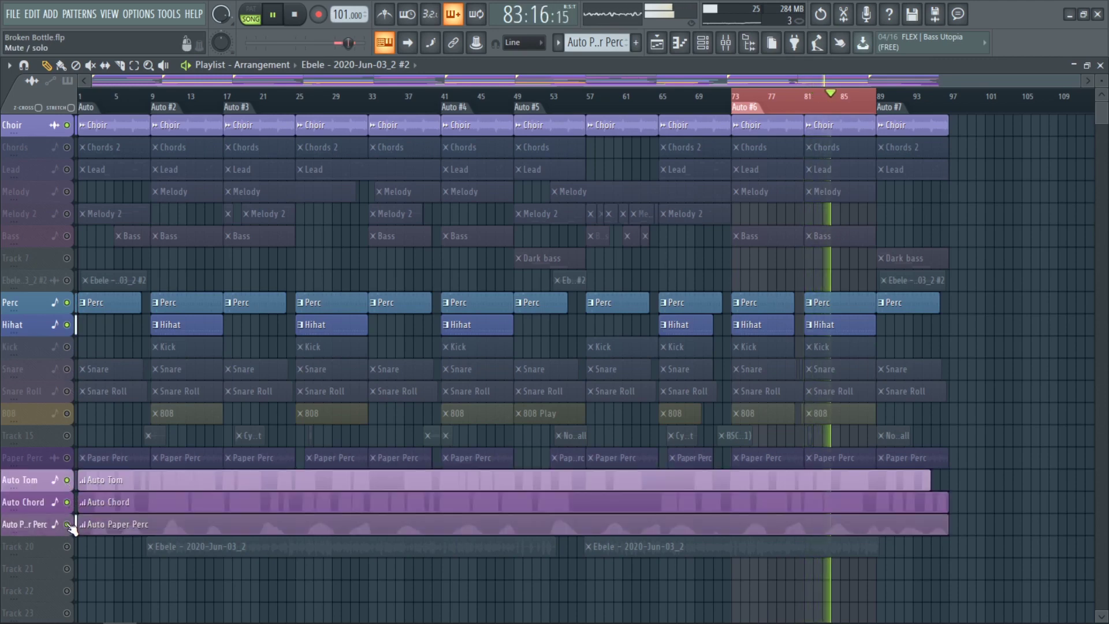
{"action": "left_click", "coordinate": [67, 458]}
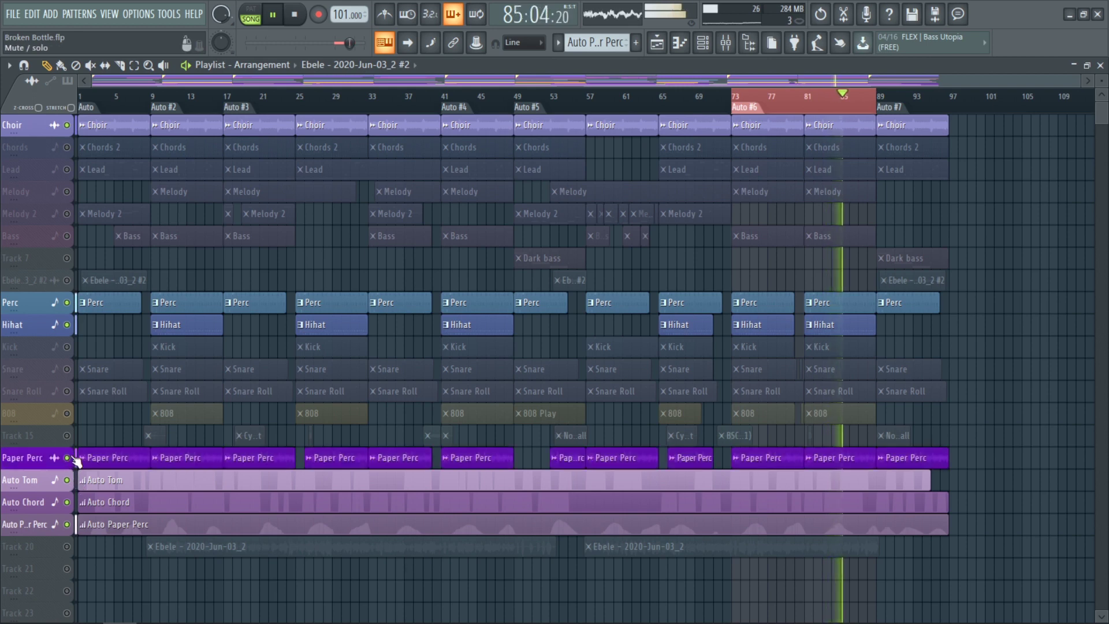
- Unmute the Snare, Snare Roll and Kick tracks, the audio track above Perc, and Track 7 with the Dark bass clips
{"action": "left_click", "coordinate": [67, 369]}
{"action": "left_click", "coordinate": [67, 391]}
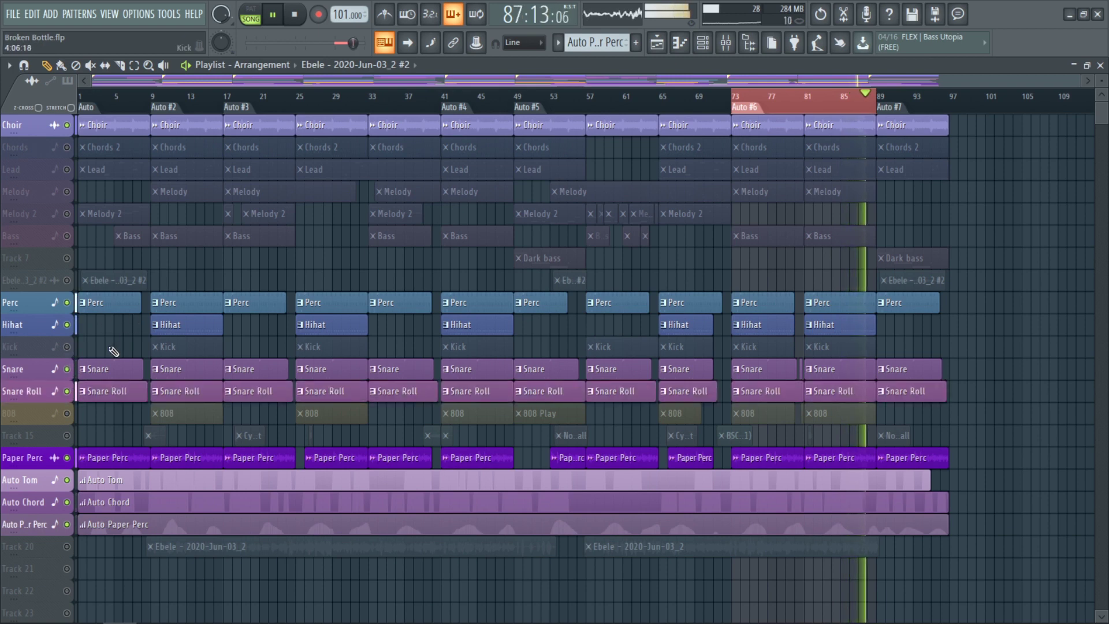
{"action": "left_click", "coordinate": [68, 347]}
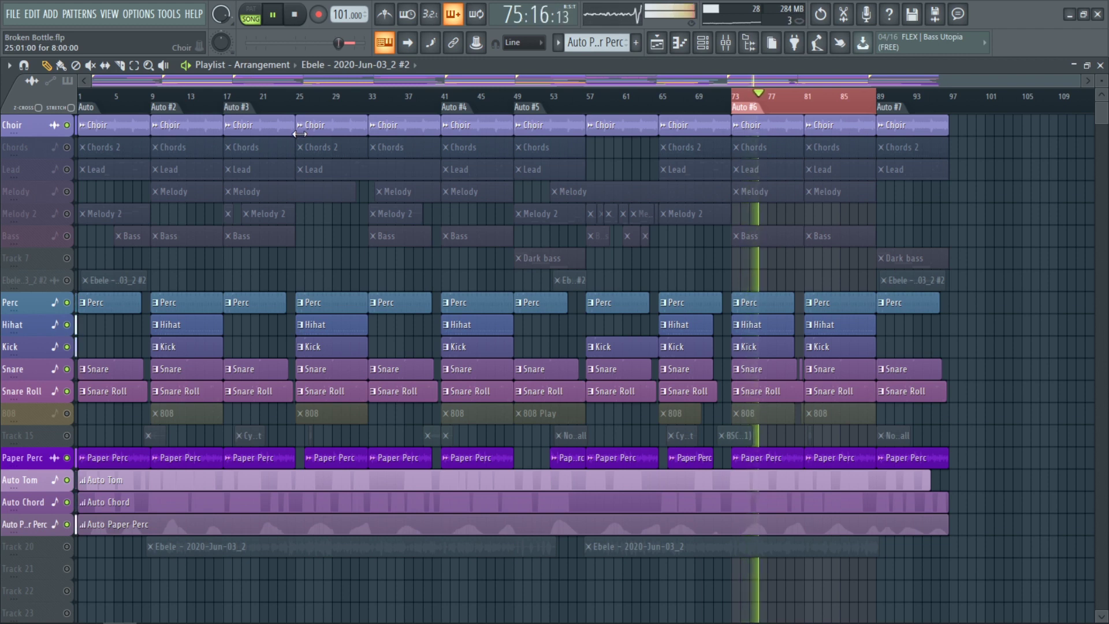
{"action": "left_click", "coordinate": [66, 280]}
{"action": "left_click", "coordinate": [67, 258]}
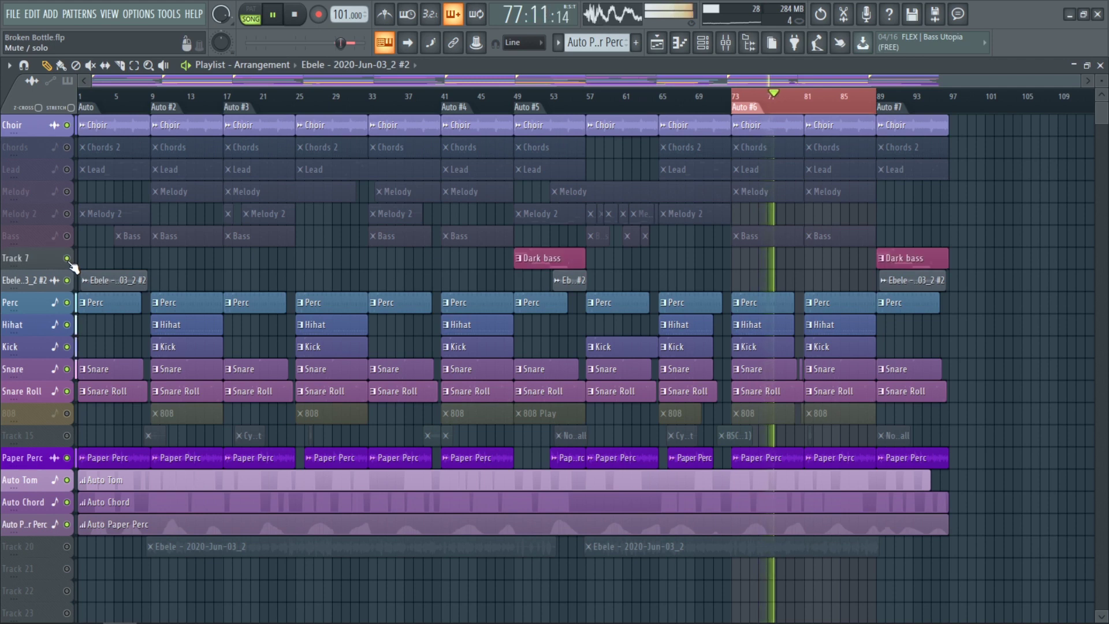
- Unmute the Melody, Chords, Bass, Track 15 and 808 tracks in the playlist
{"action": "left_click", "coordinate": [67, 192]}
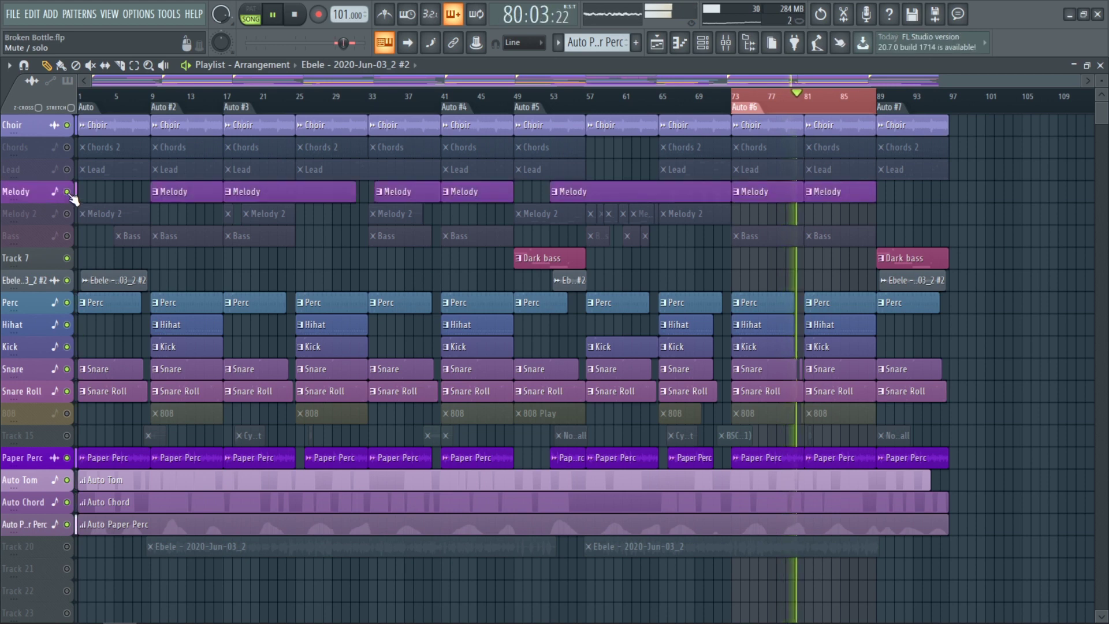
{"action": "left_click", "coordinate": [67, 148]}
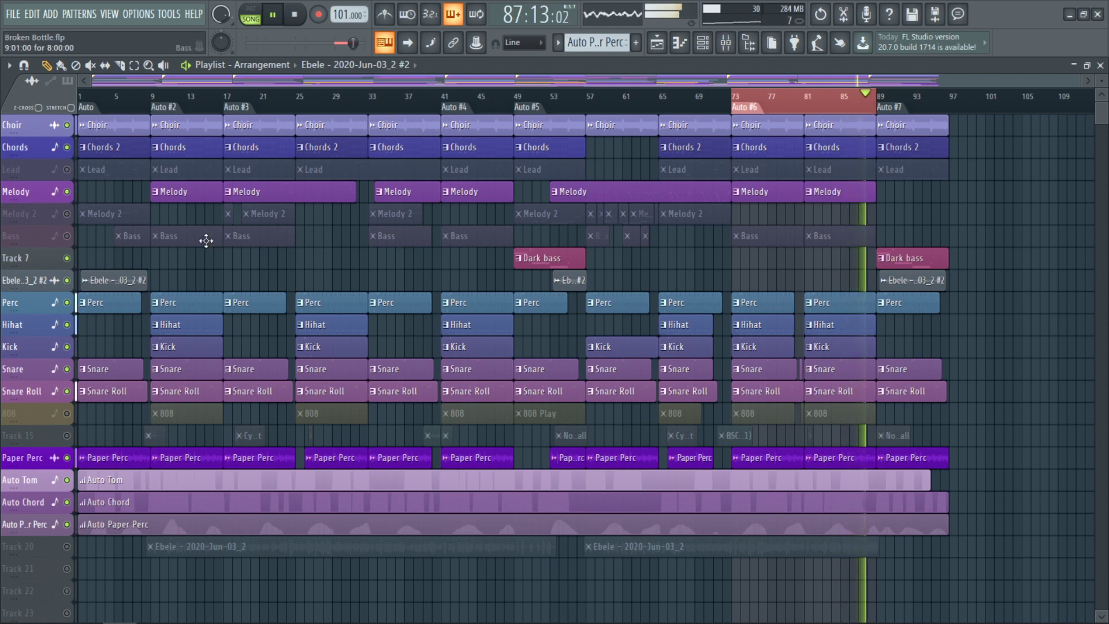
{"action": "left_click", "coordinate": [68, 236]}
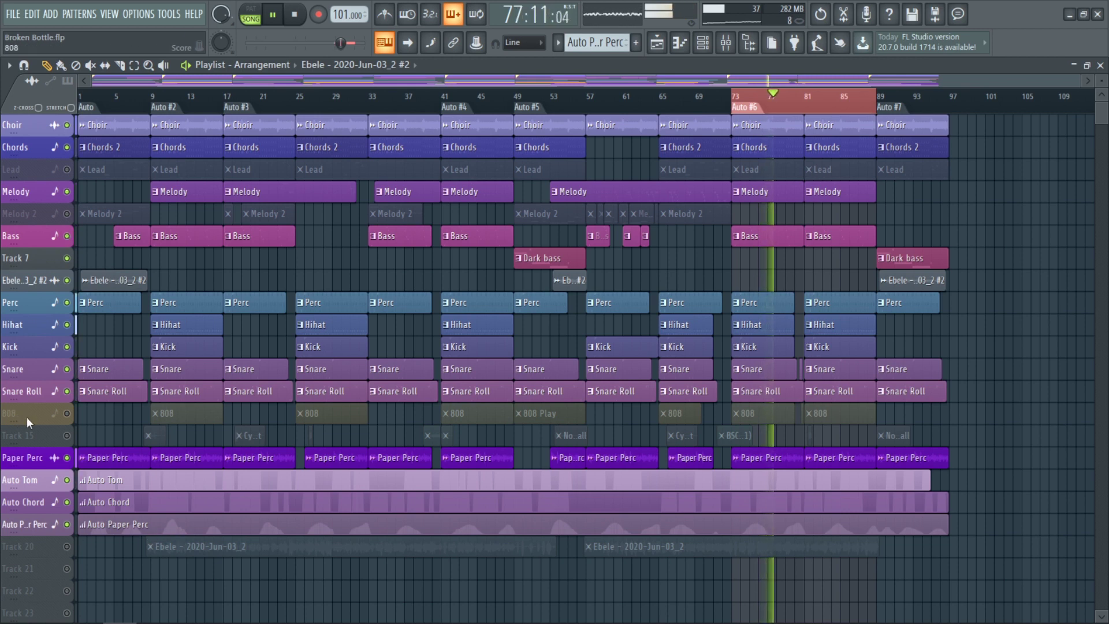
{"action": "left_click", "coordinate": [68, 437]}
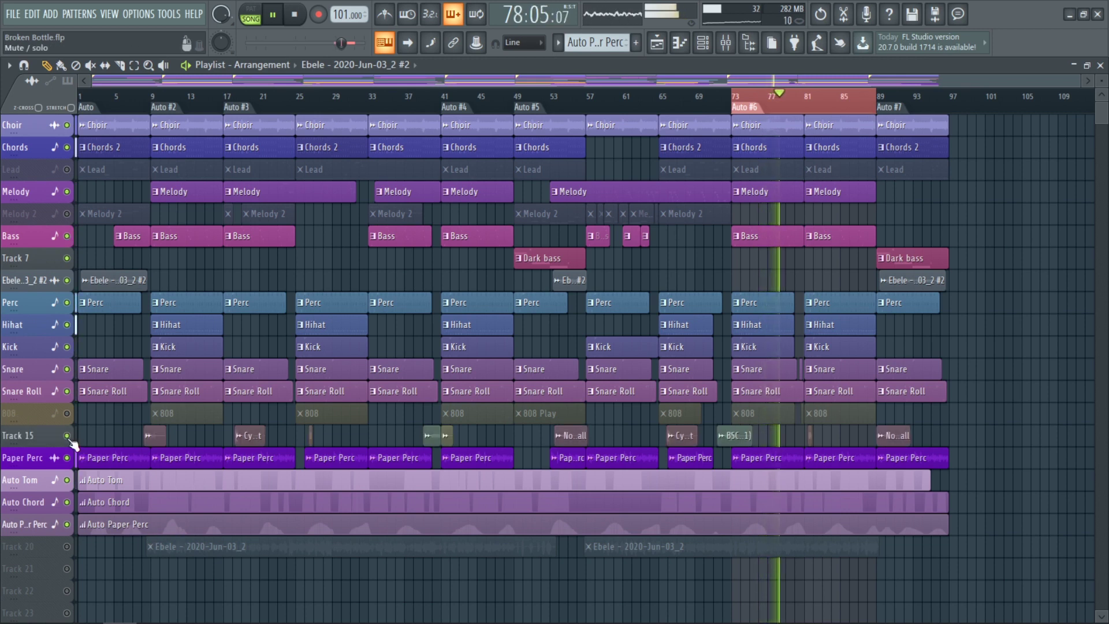
{"action": "left_click", "coordinate": [67, 414]}
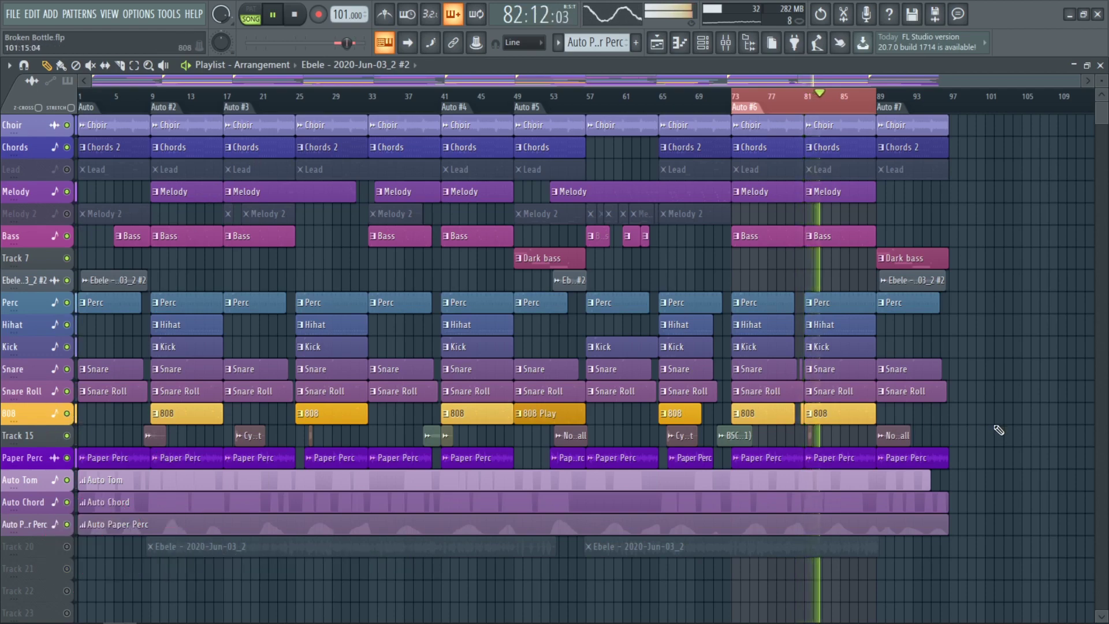
- Check the short Track 15 clip just after bar 81 and unmute the Lead track
{"action": "scroll", "coordinate": [1005, 439], "scroll_direction": "up", "scroll_amount": 1}
{"action": "scroll", "coordinate": [1005, 440], "scroll_direction": "up", "scroll_amount": 4}
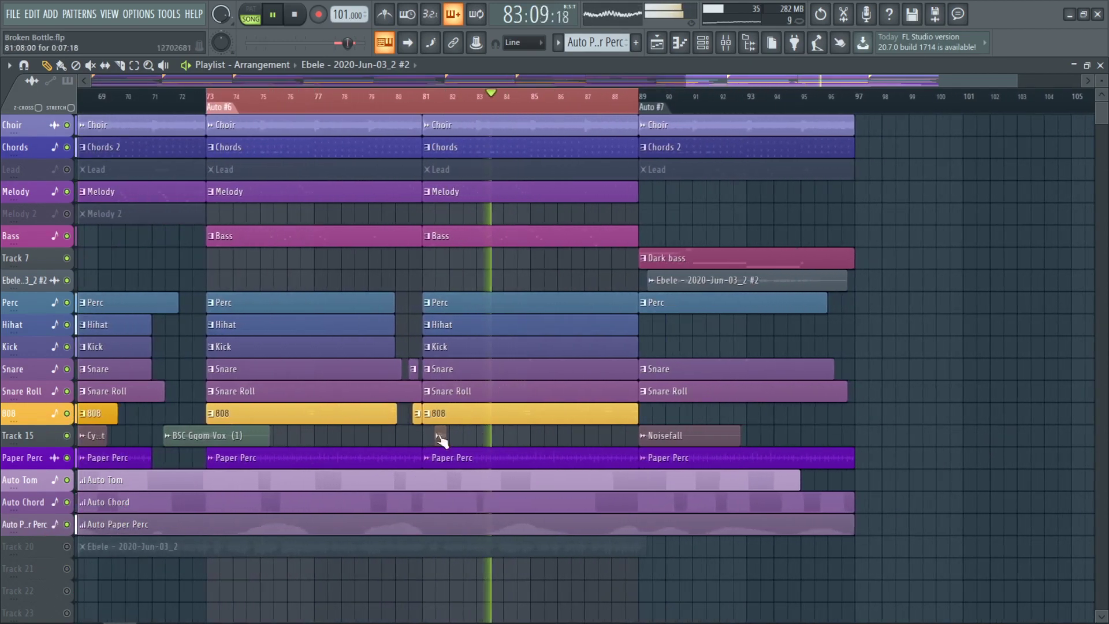
{"action": "scroll", "coordinate": [319, 409], "scroll_direction": "up", "scroll_amount": 1}
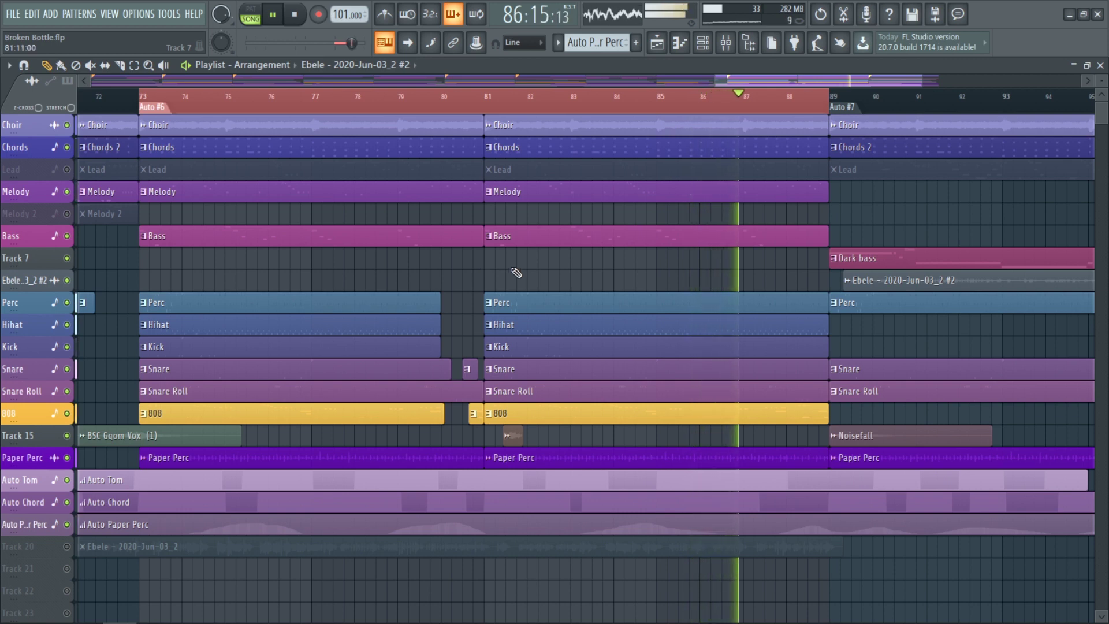
{"action": "left_click", "coordinate": [67, 169]}
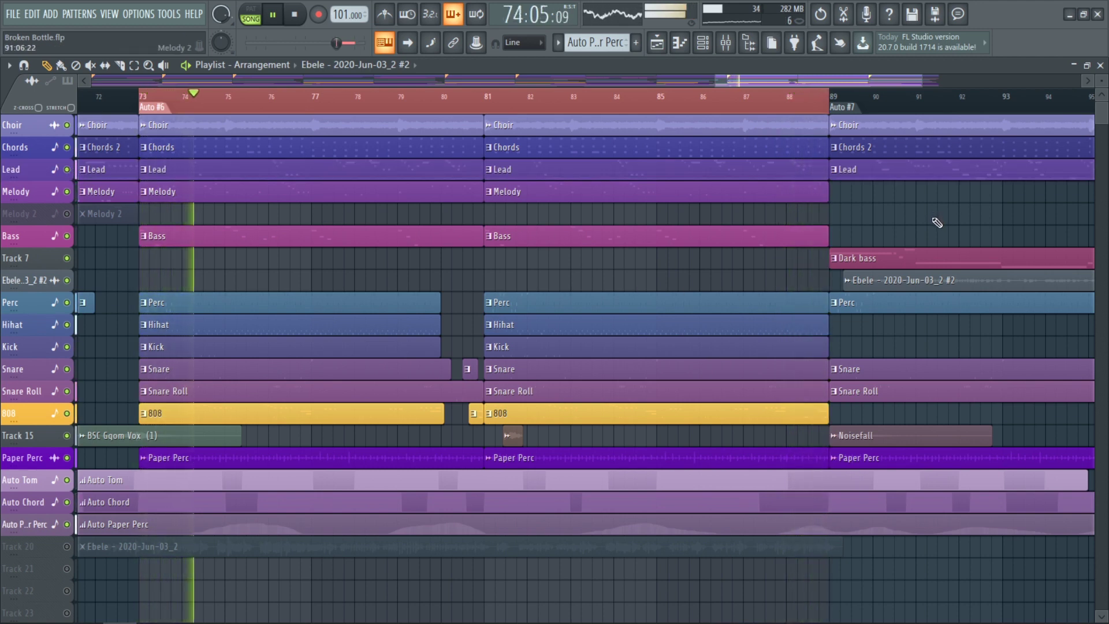
- Examine the clip contents of all playlist tracks in the Auto #6 section, from Choir to the automation tracks
{"action": "scroll", "coordinate": [1077, 134], "scroll_direction": "up", "scroll_amount": 2}
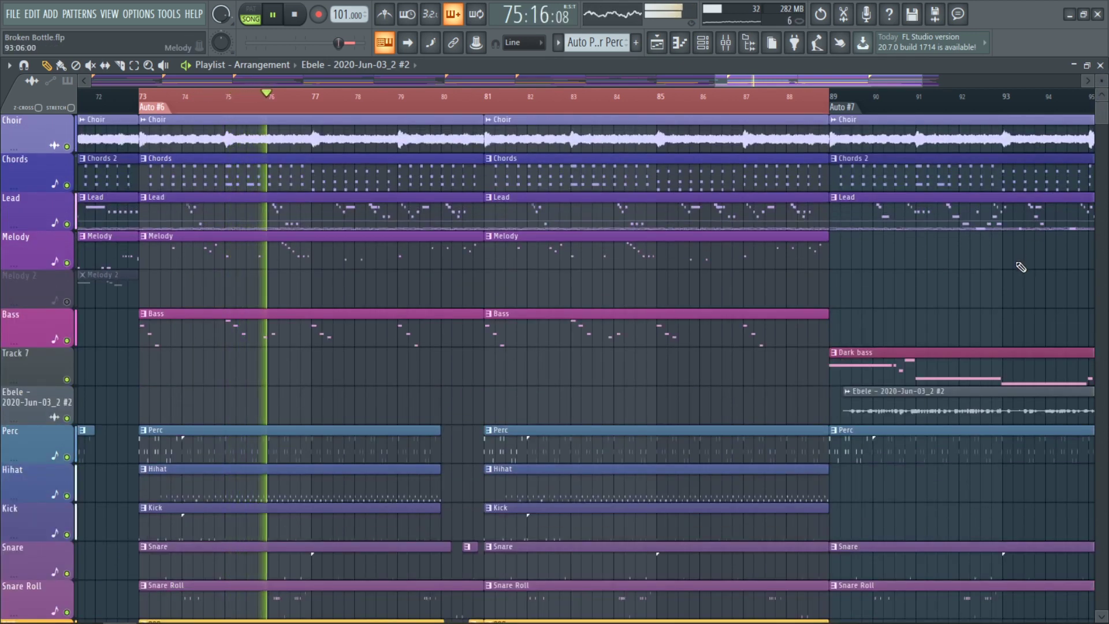
{"action": "scroll", "coordinate": [1018, 262], "scroll_direction": "down", "scroll_amount": 6}
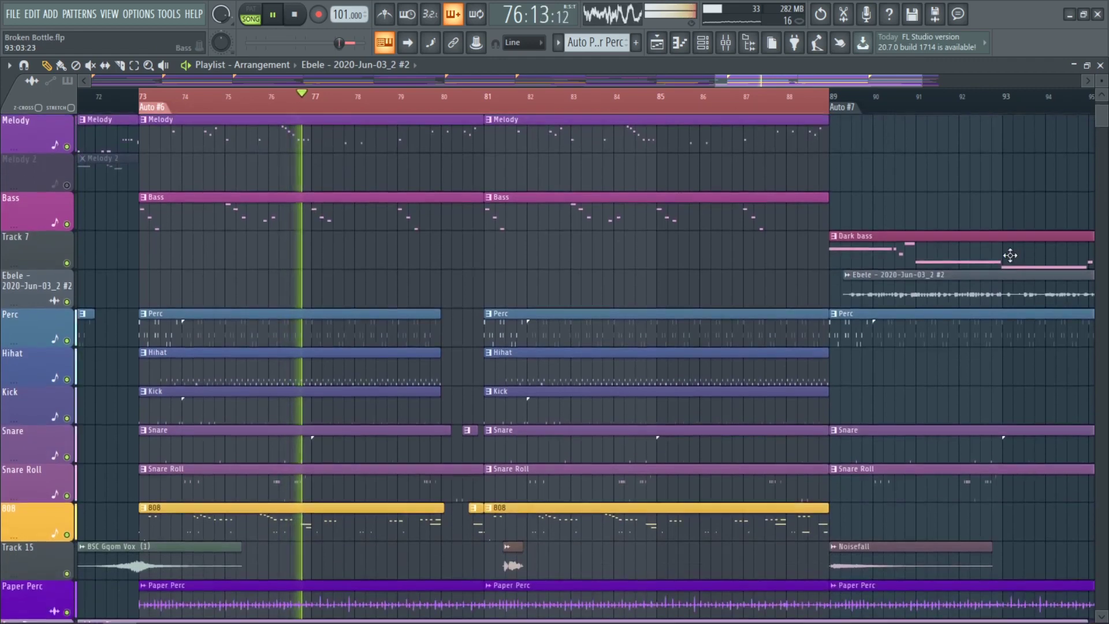
{"action": "scroll", "coordinate": [1015, 259], "scroll_direction": "down", "scroll_amount": 5}
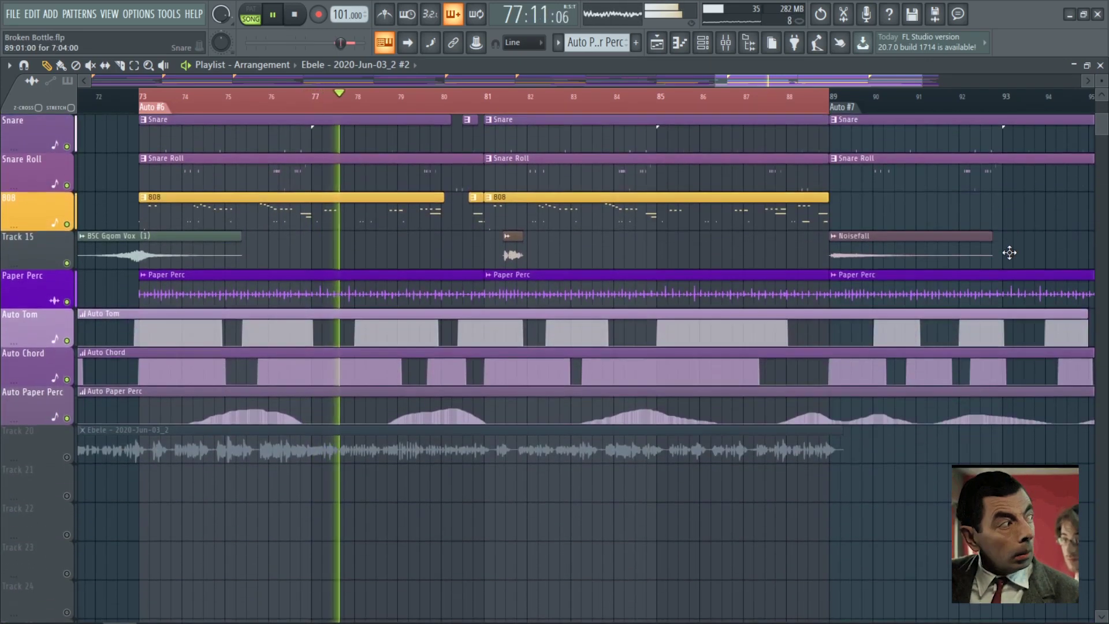
{"action": "scroll", "coordinate": [1007, 254], "scroll_direction": "down", "scroll_amount": 3}
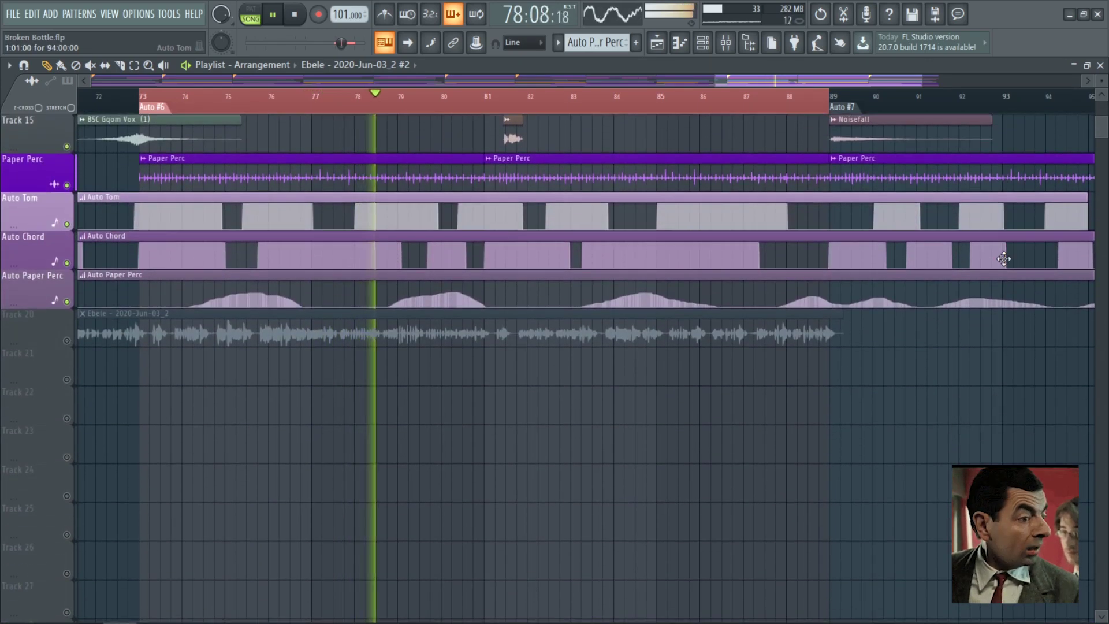
{"action": "scroll", "coordinate": [1003, 258], "scroll_direction": "up", "scroll_amount": 5}
{"action": "scroll", "coordinate": [1004, 259], "scroll_direction": "up", "scroll_amount": 9}
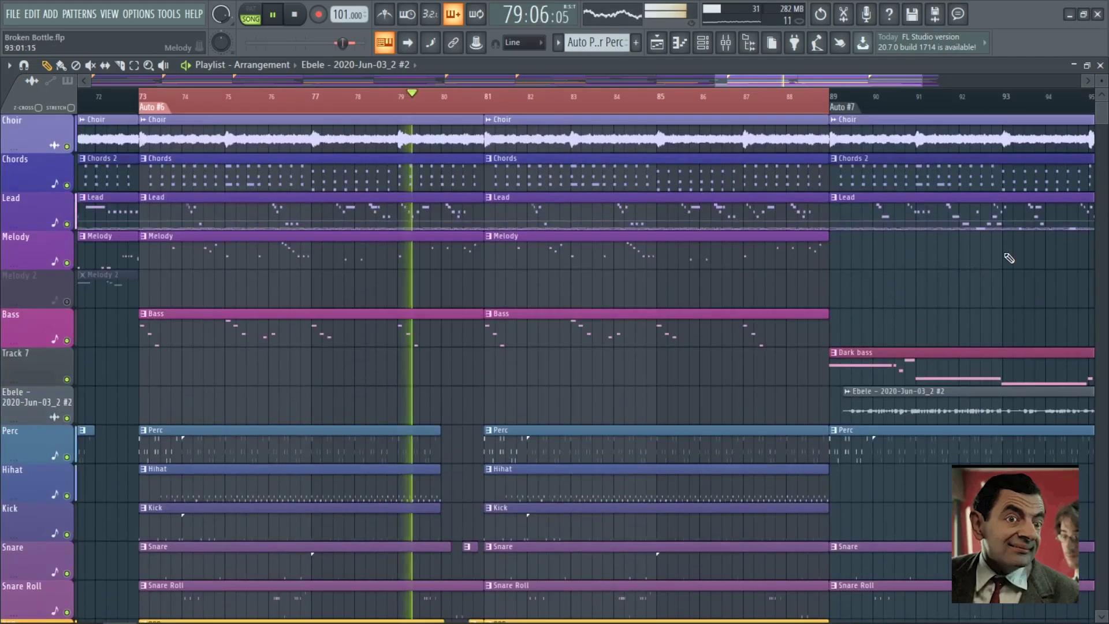
{"action": "scroll", "coordinate": [934, 280], "scroll_direction": "down", "scroll_amount": 8}
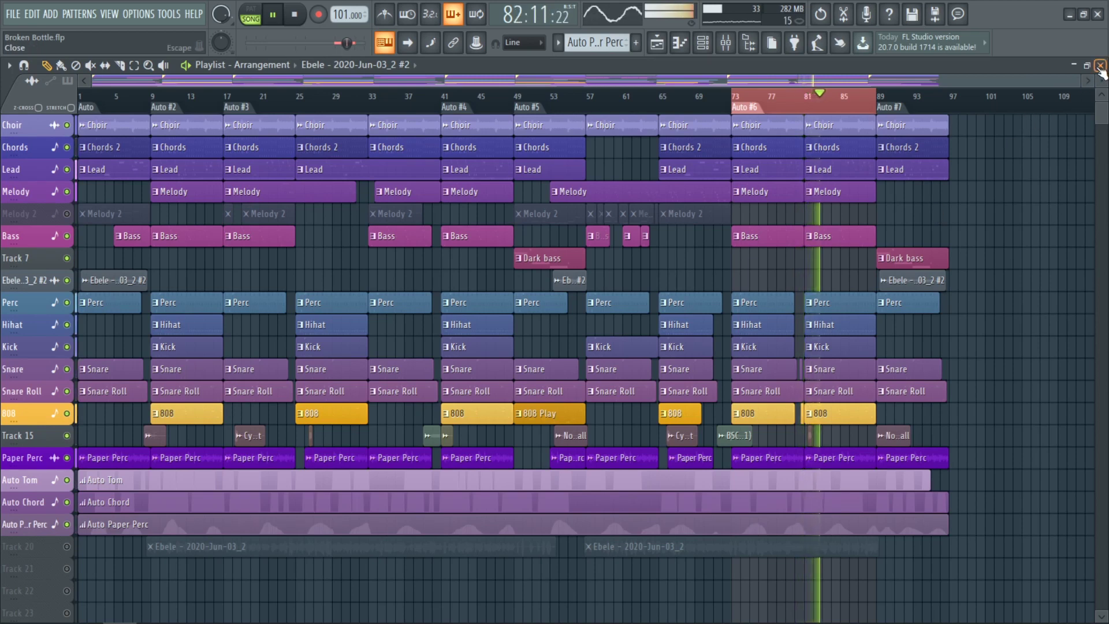
- Stop the song, clear the playlist's time selection and restart playback from bar 73
{"action": "left_click", "coordinate": [274, 16]}
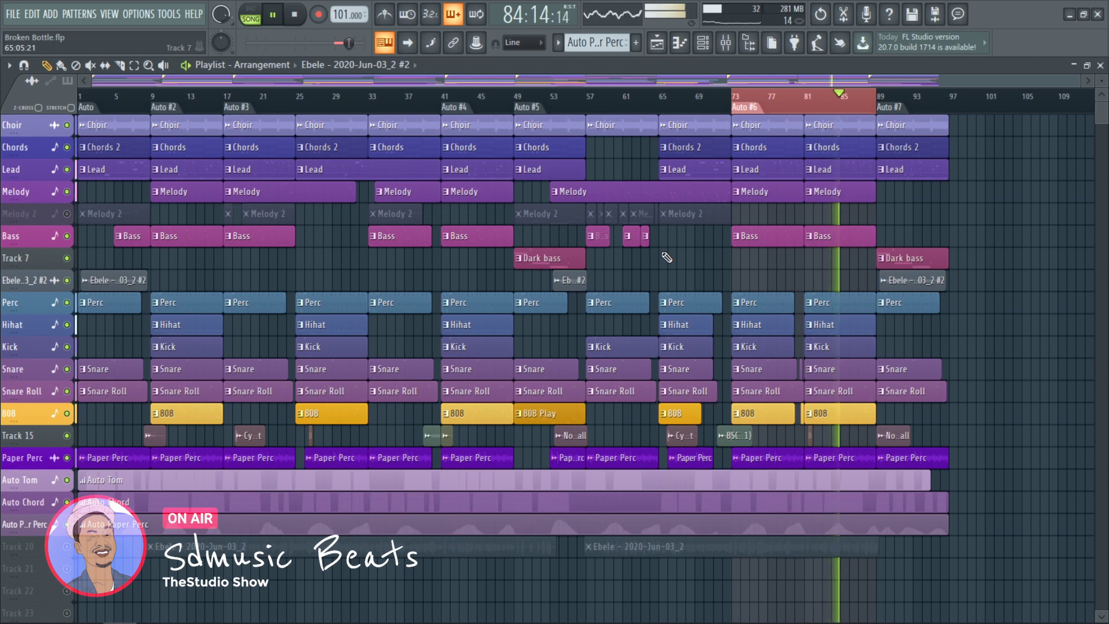
{"action": "key", "text": "space"}
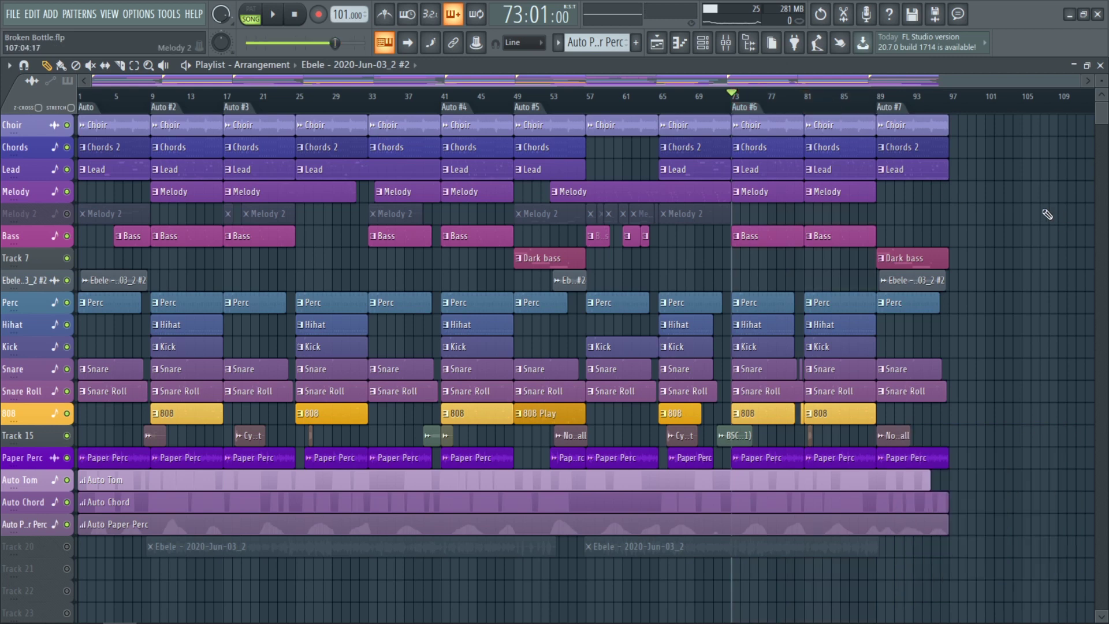
{"action": "key", "text": "space"}
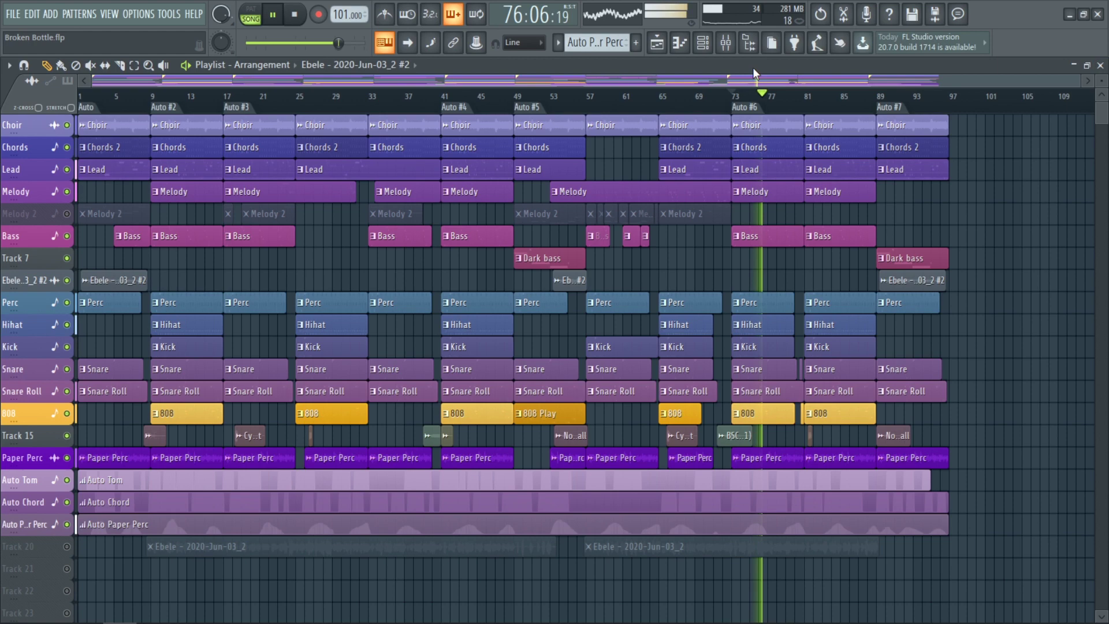
- Close the playlist and open the channel rack, showing it from the Choir channel onward
{"action": "left_click", "coordinate": [1100, 66]}
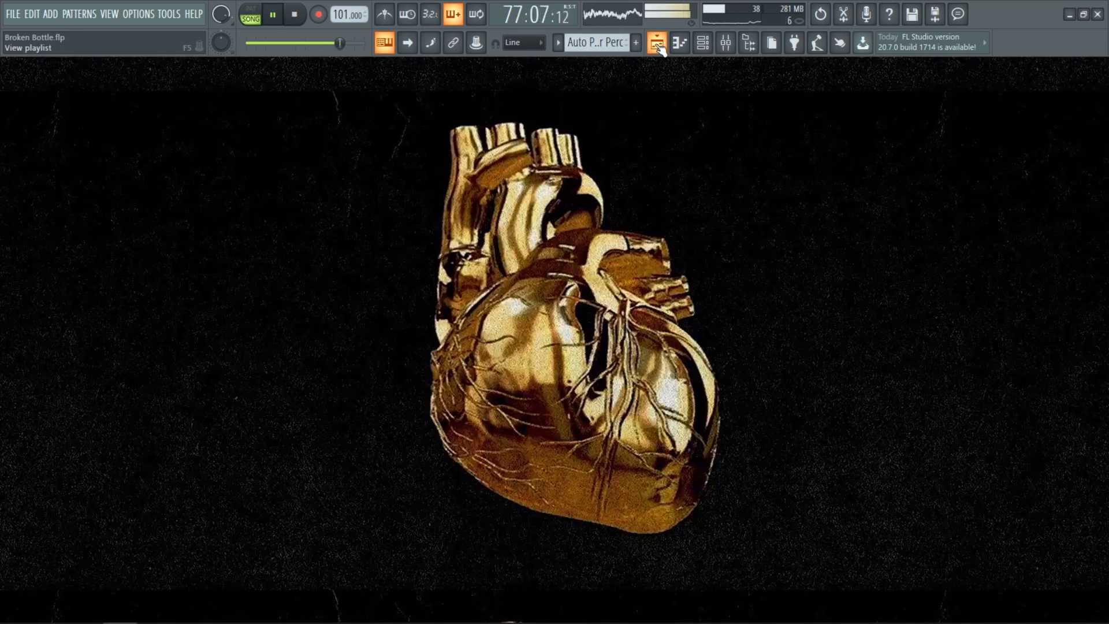
{"action": "left_click", "coordinate": [707, 47]}
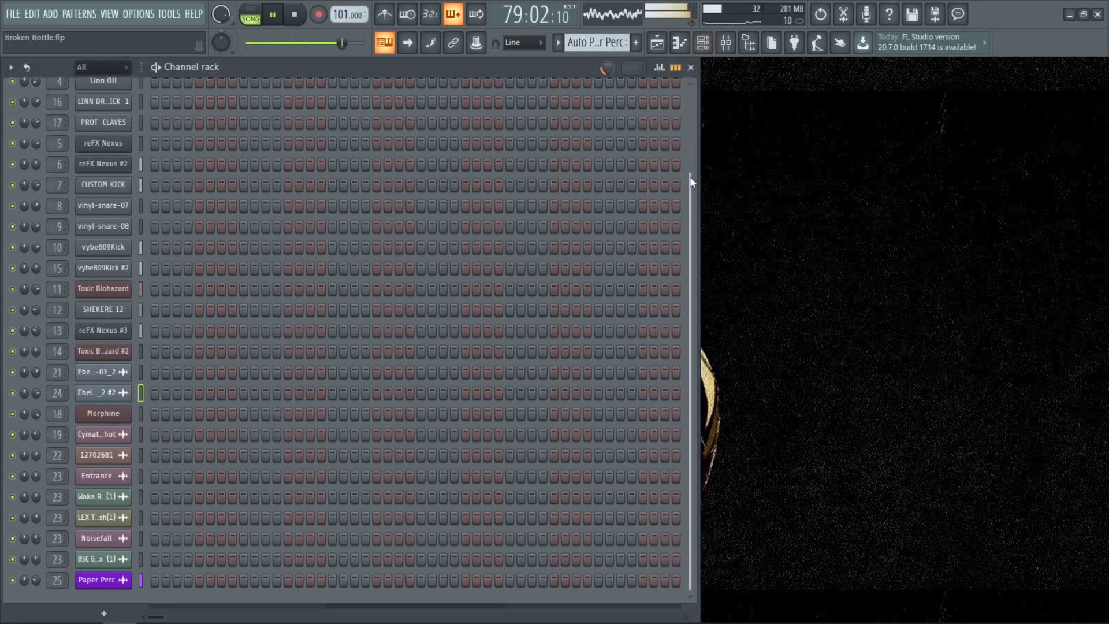
{"action": "left_click_drag", "start_coordinate": [690, 176], "coordinate": [689, 87]}
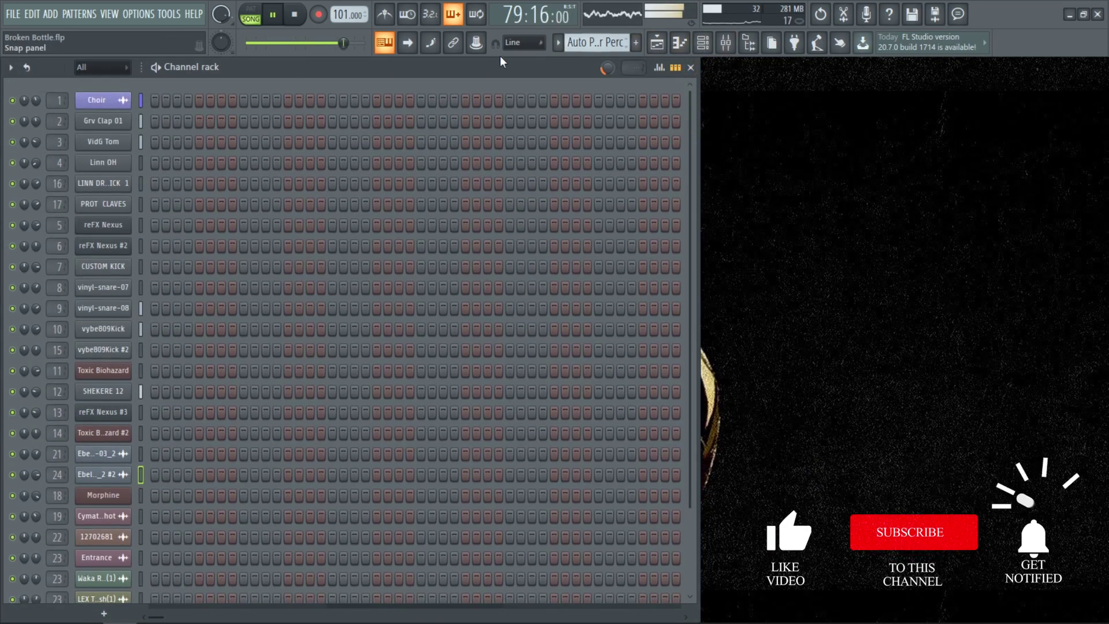
- Switch playback to pattern mode and audition the Perc pattern in the channel rack
{"action": "key", "text": "l"}
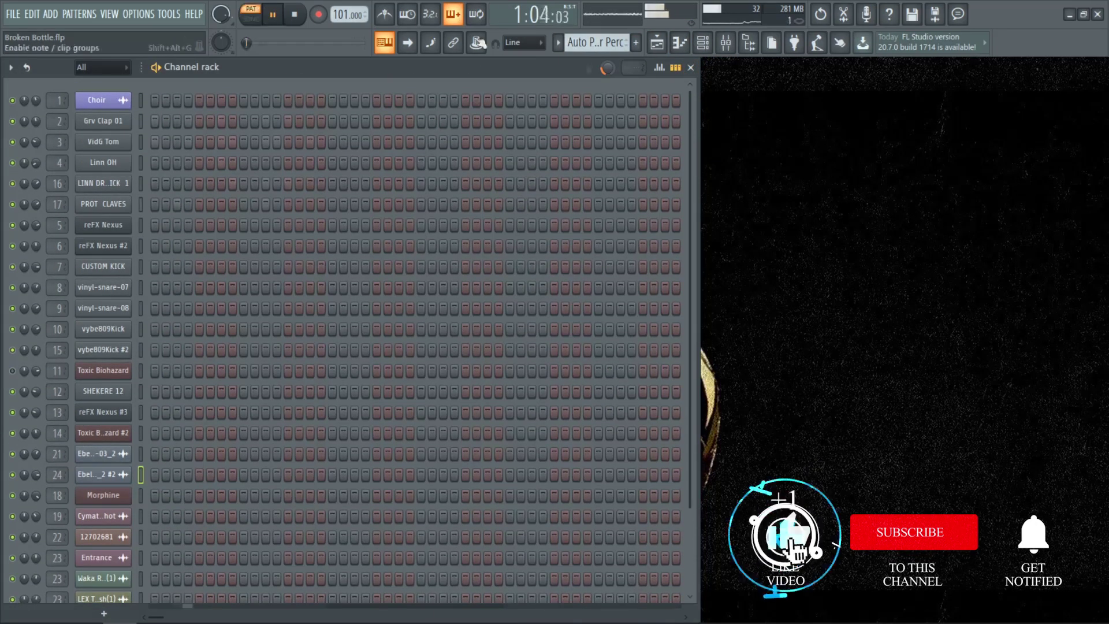
{"action": "key", "text": "space"}
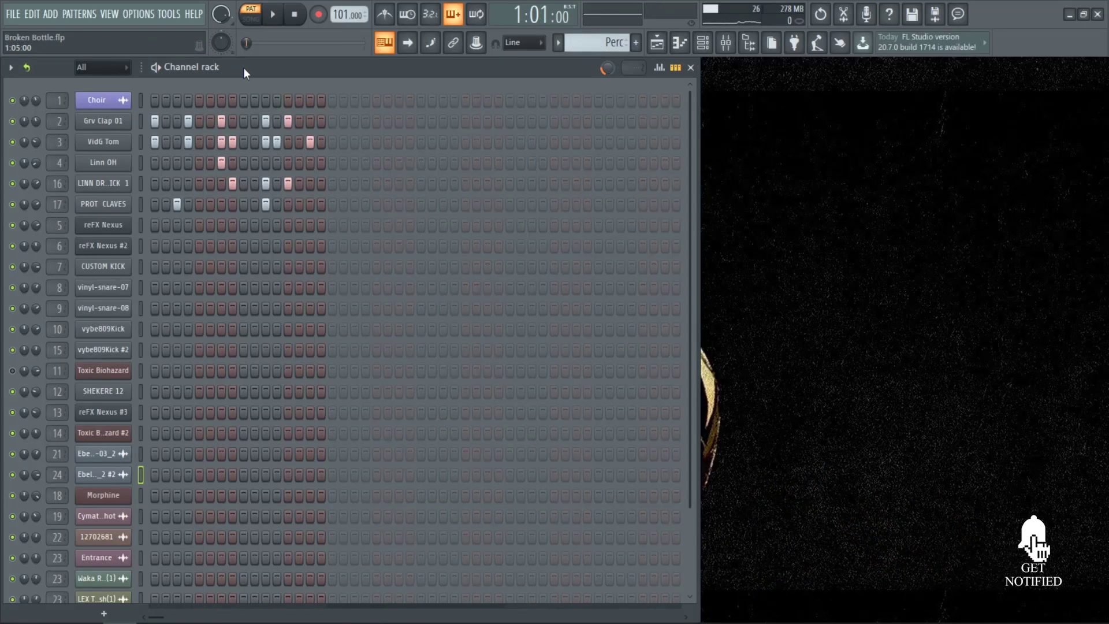
{"action": "key", "text": "space"}
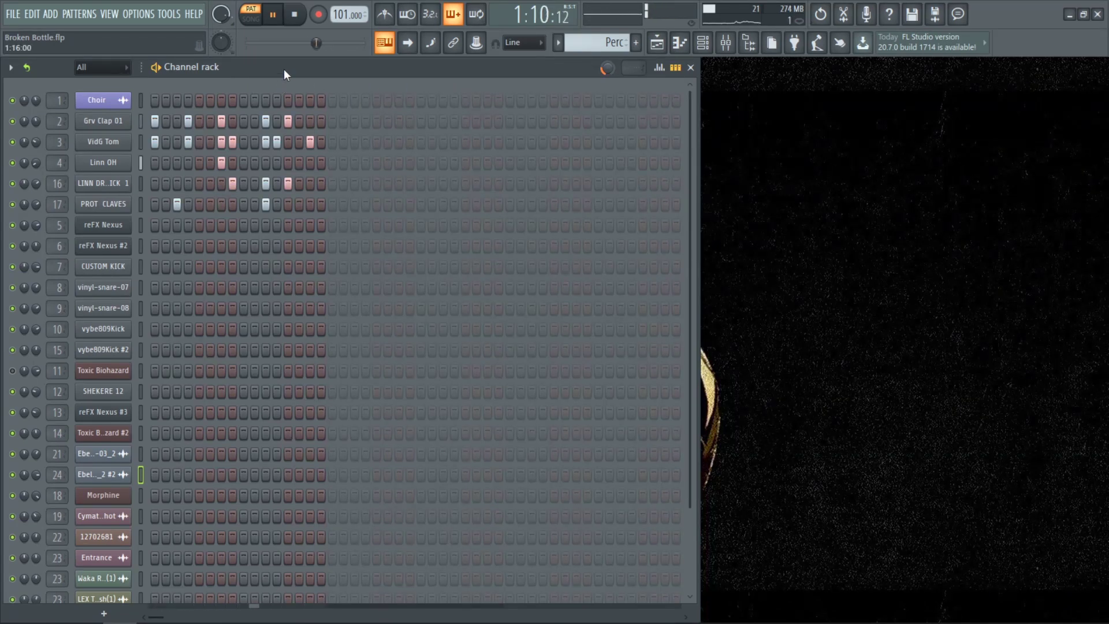
{"action": "key", "text": "space"}
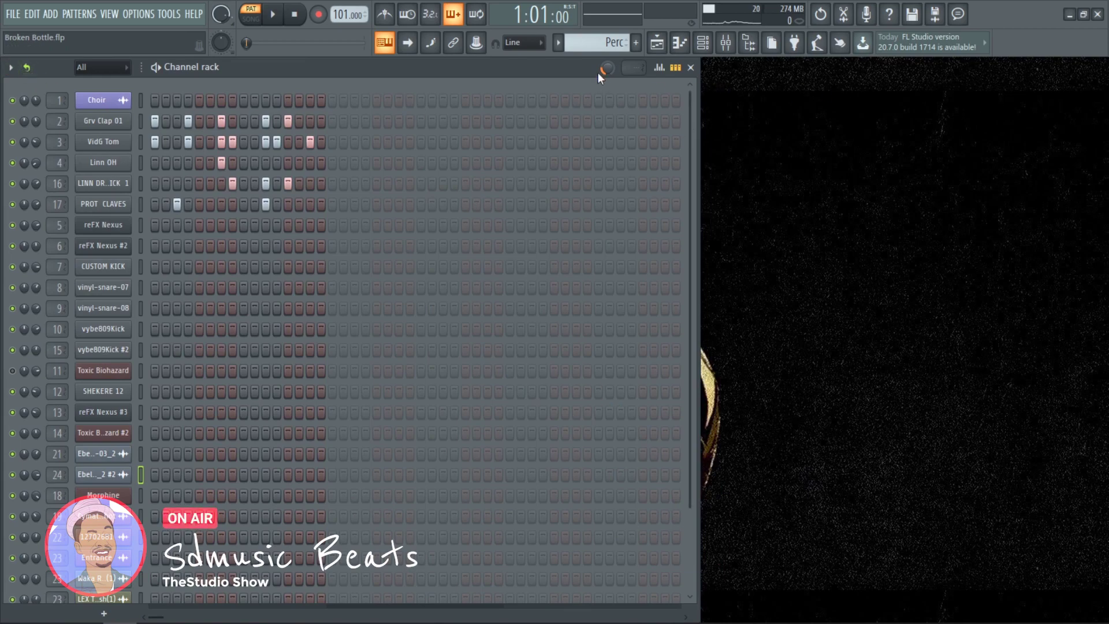
- Select the Melody 2 pattern and open its reFX Nexus notes in the piano roll during playback
{"action": "left_click", "coordinate": [558, 42]}
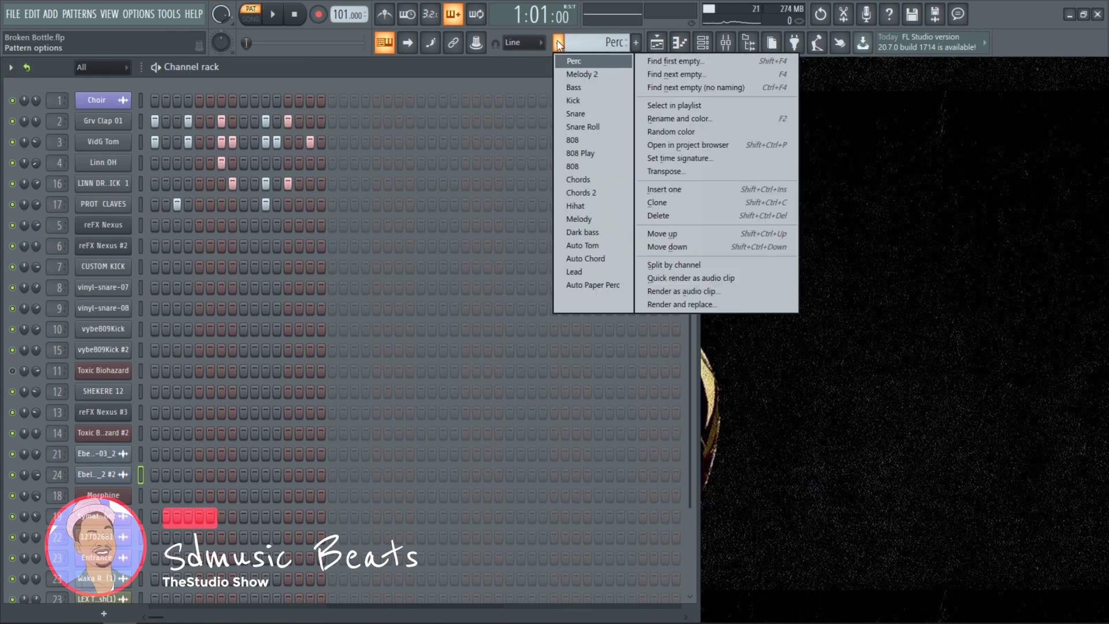
{"action": "left_click", "coordinate": [575, 75]}
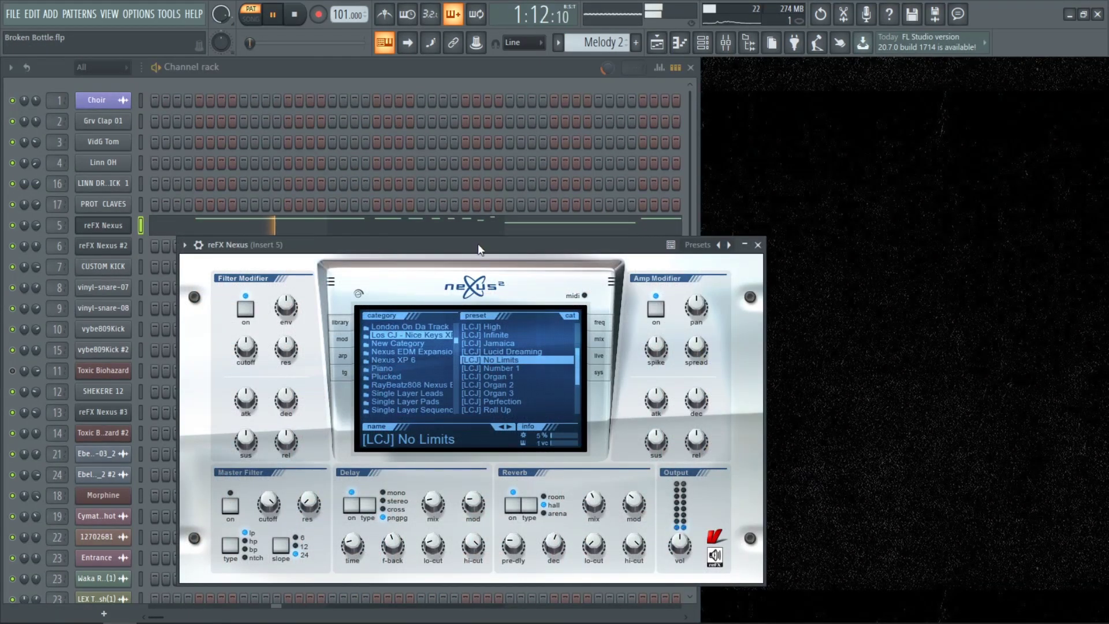
{"action": "left_click", "coordinate": [447, 231]}
{"action": "scroll", "coordinate": [305, 178], "scroll_direction": "up", "scroll_amount": 2}
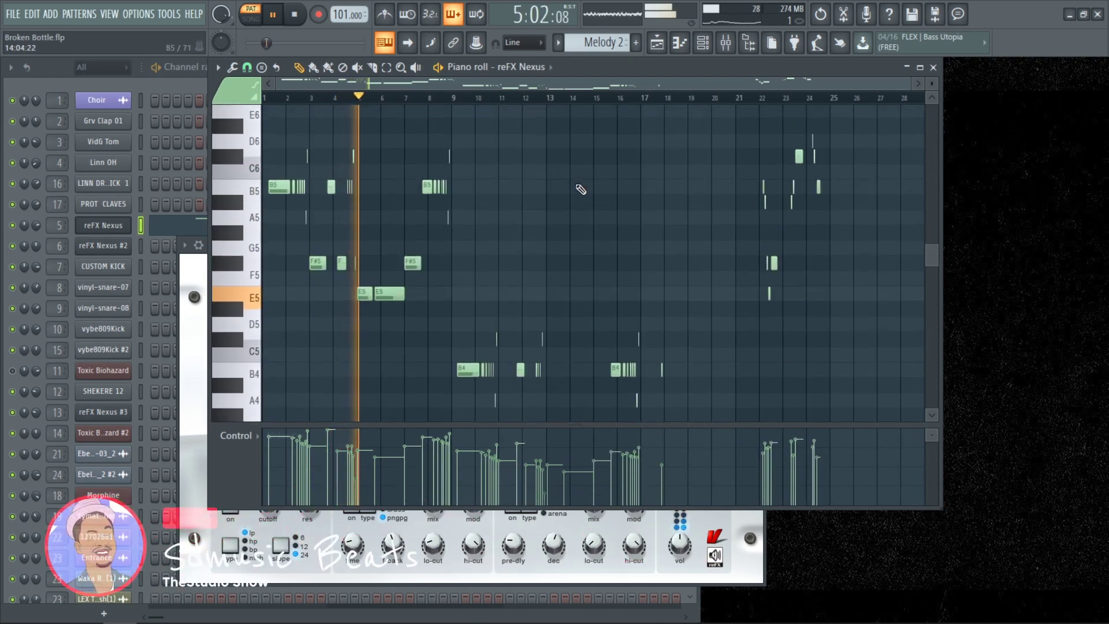
- Stop playback and close the piano roll and the reFX Nexus plugin window
{"action": "key", "text": "space"}
{"action": "left_click", "coordinate": [934, 69]}
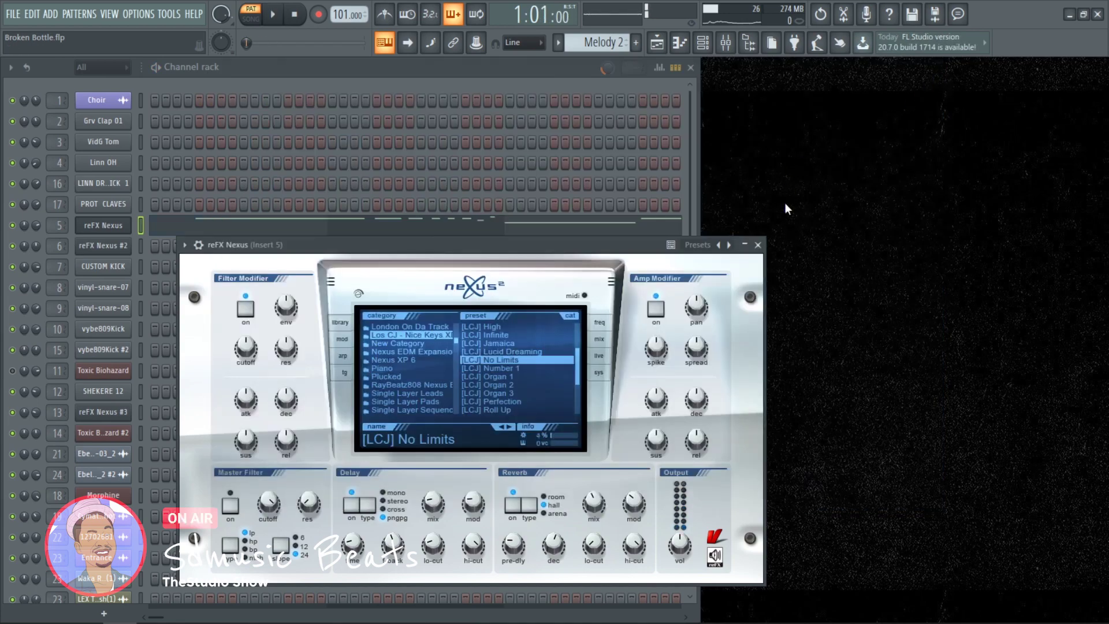
{"action": "left_click", "coordinate": [758, 244]}
- Select the Bass pattern, examine its reFX Nexus #2 notes in the piano roll during playback, and return to the channel rack
{"action": "left_click", "coordinate": [558, 44]}
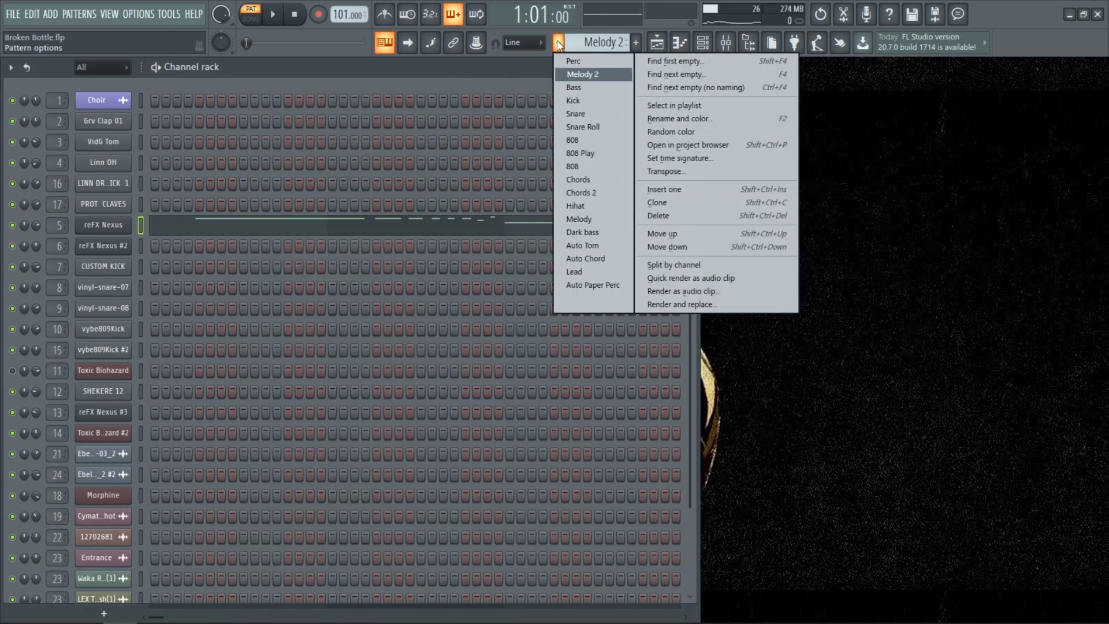
{"action": "left_click", "coordinate": [588, 88]}
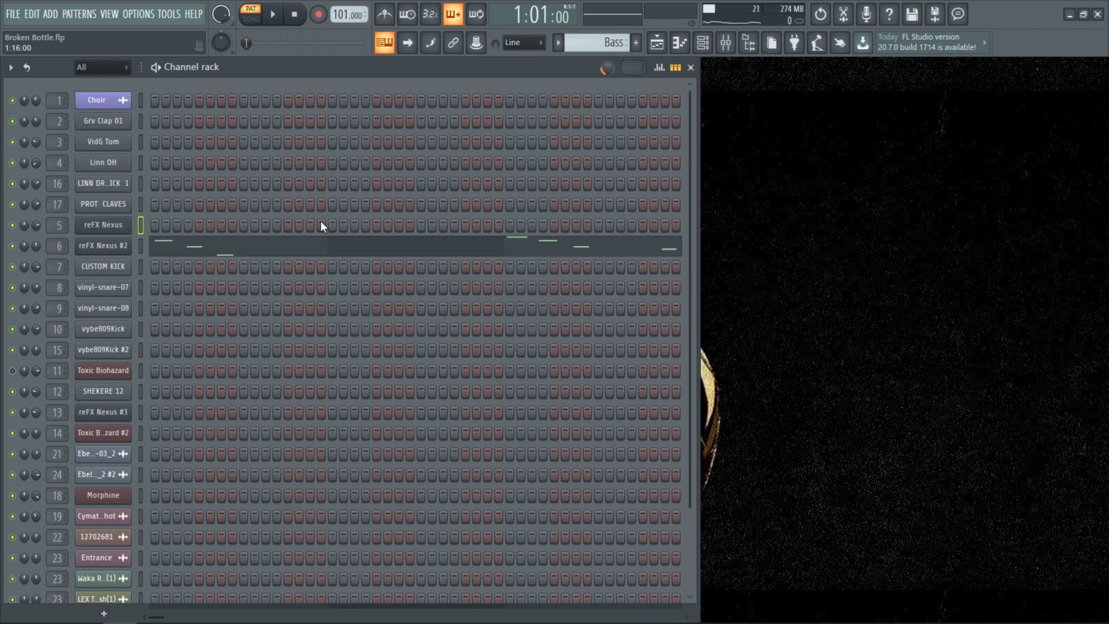
{"action": "left_click", "coordinate": [309, 245]}
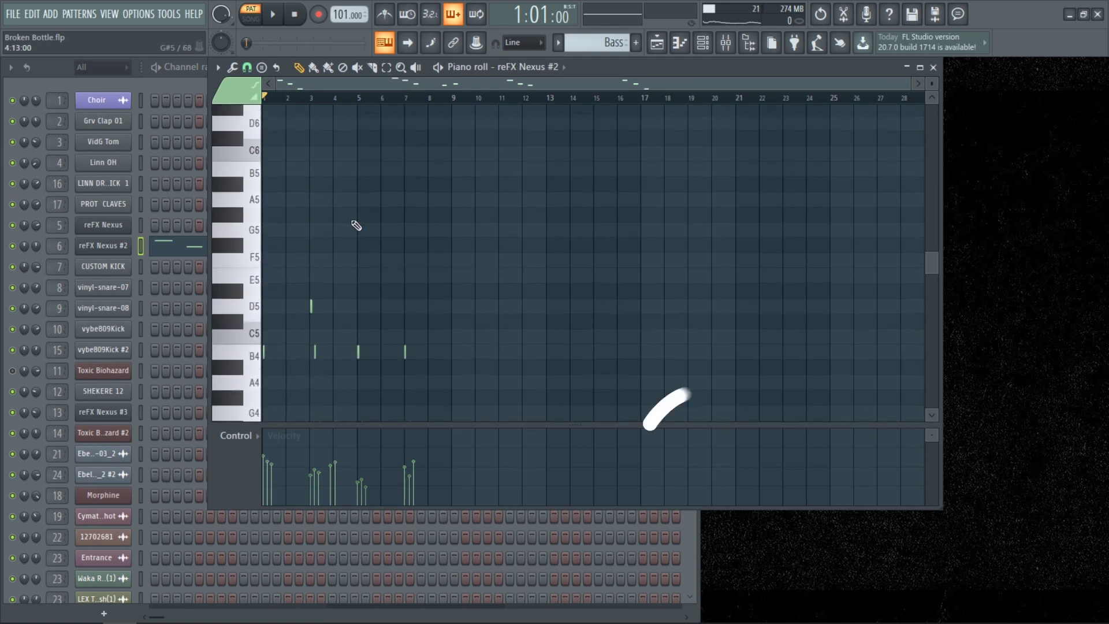
{"action": "key", "text": "space"}
{"action": "scroll", "coordinate": [355, 225], "scroll_direction": "down", "scroll_amount": 5}
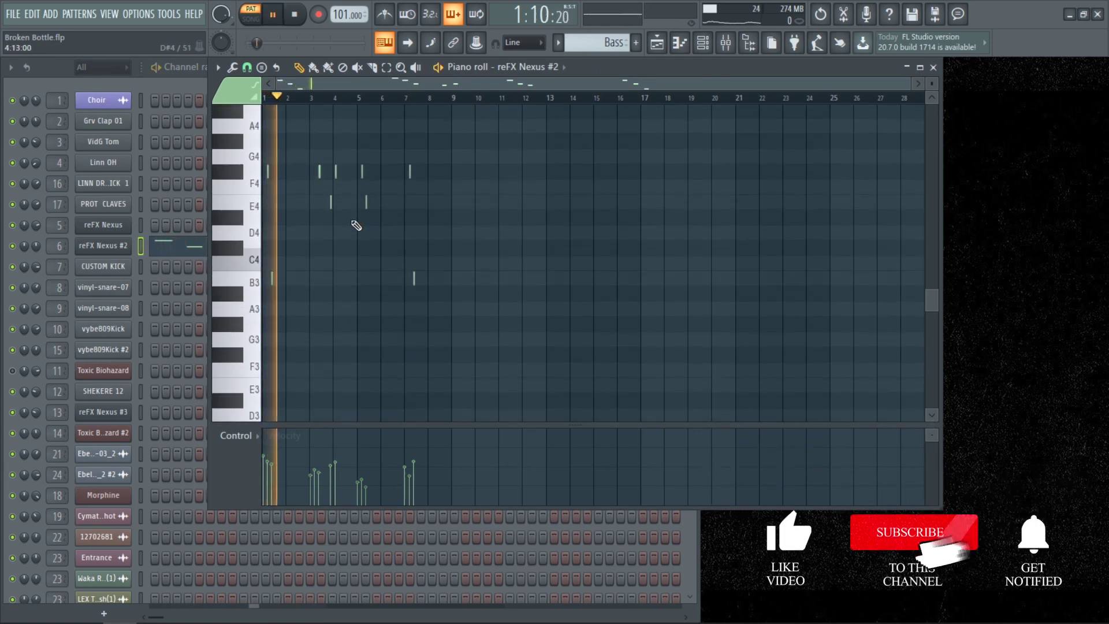
{"action": "scroll", "coordinate": [355, 226], "scroll_direction": "up", "scroll_amount": 4}
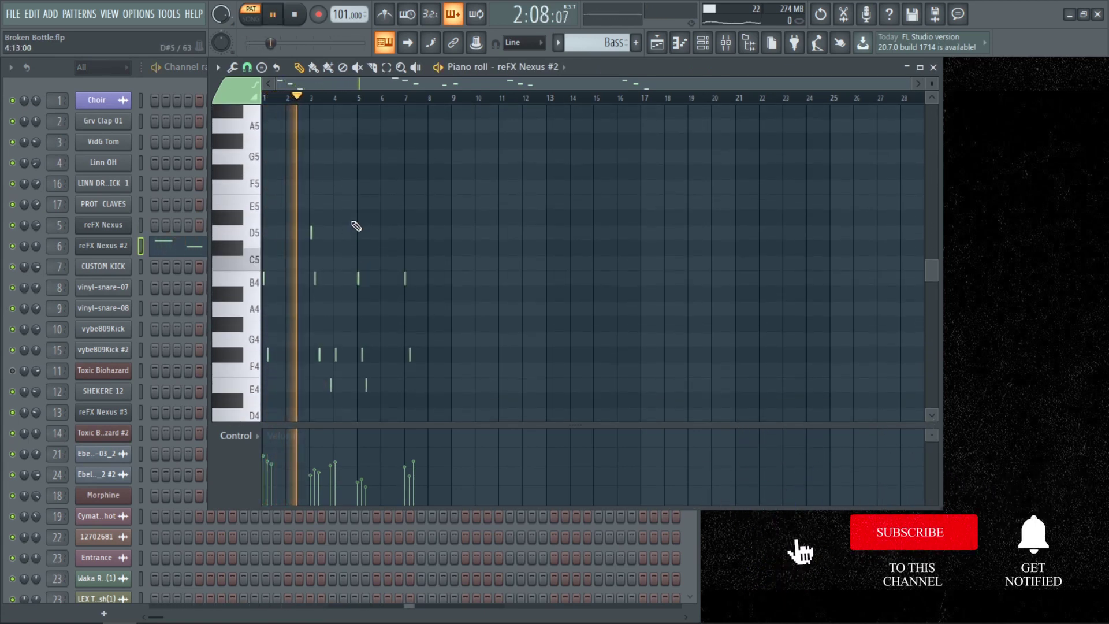
{"action": "scroll", "coordinate": [478, 228], "scroll_direction": "up", "scroll_amount": 1}
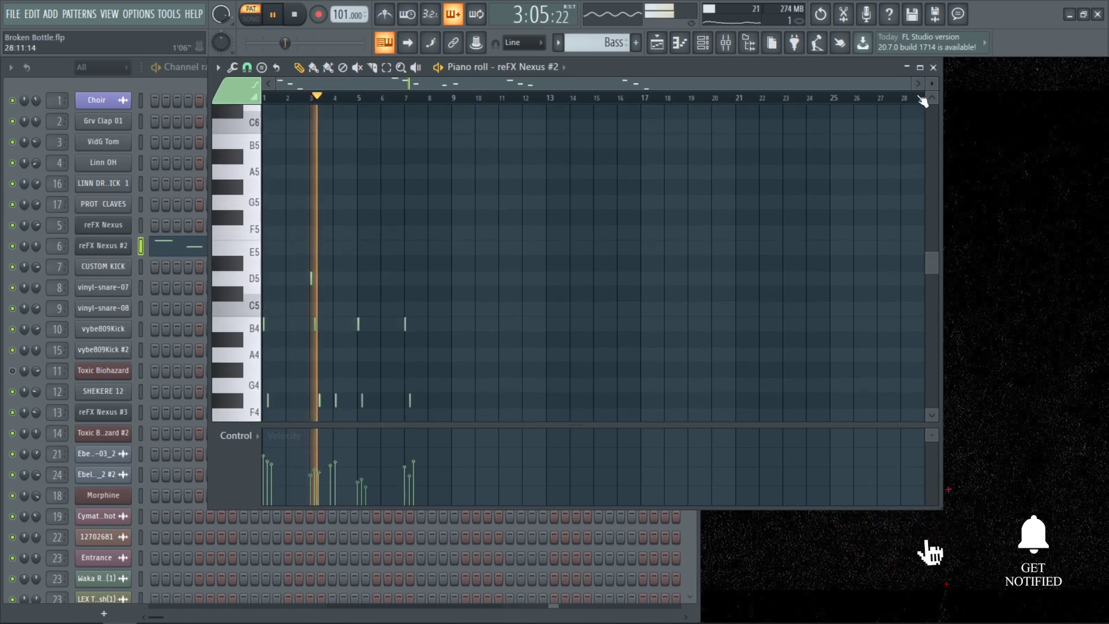
{"action": "scroll", "coordinate": [941, 71], "scroll_direction": "down", "scroll_amount": 2}
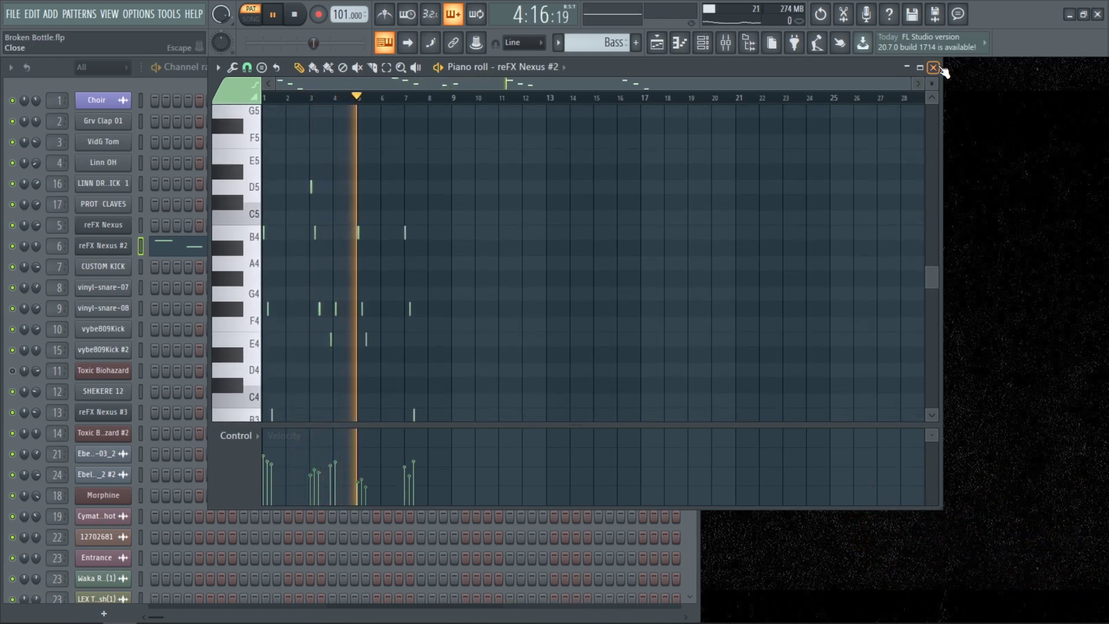
{"action": "left_click", "coordinate": [938, 67]}
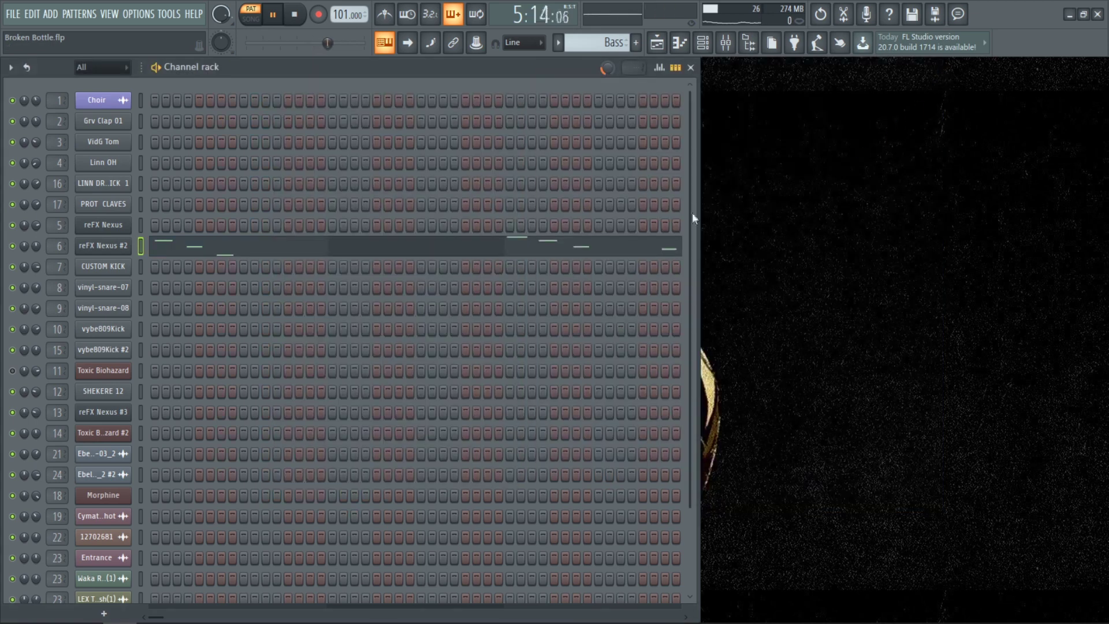
{"action": "key", "text": "space"}
- Select the Kick pattern and audition it while viewing the CUSTOM KICK channel's sample settings
{"action": "left_click", "coordinate": [558, 42]}
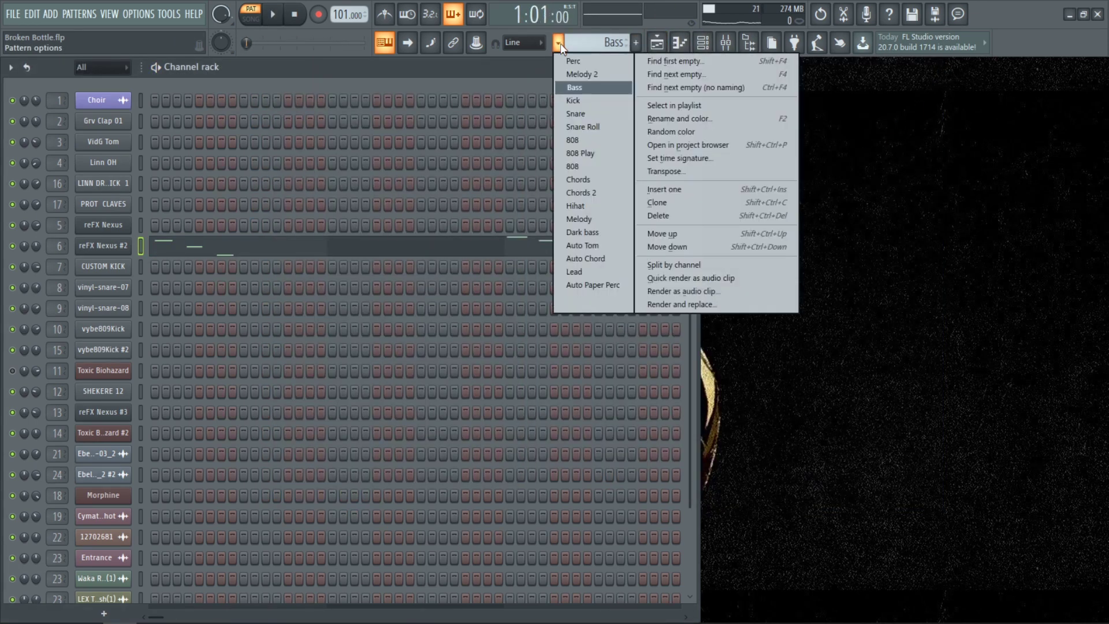
{"action": "left_click", "coordinate": [579, 99]}
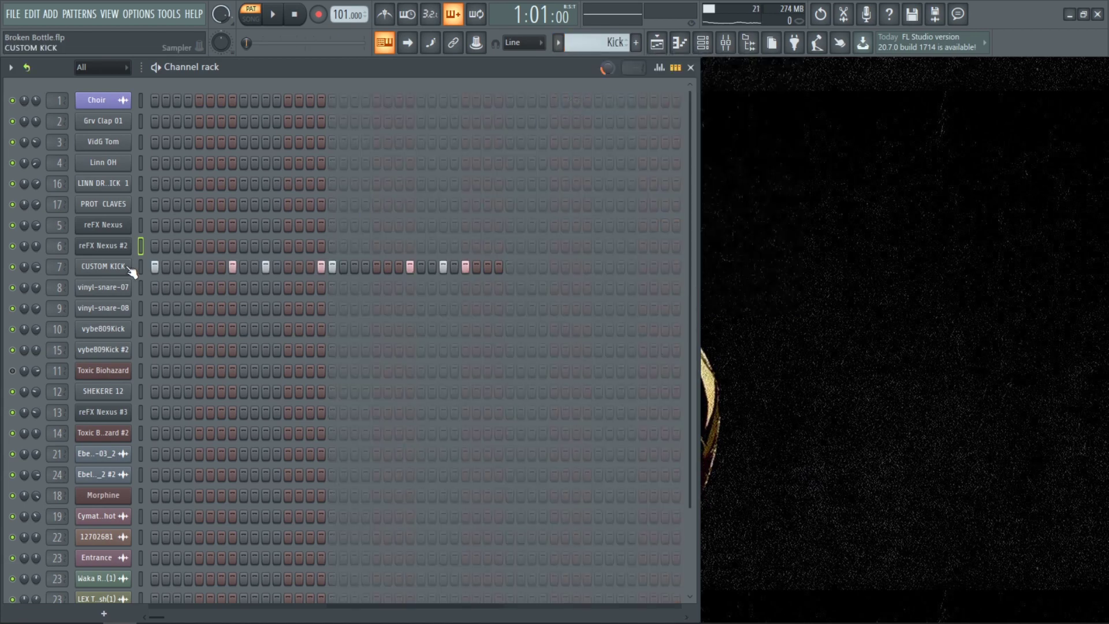
{"action": "left_click", "coordinate": [113, 267]}
{"action": "key", "text": "space"}
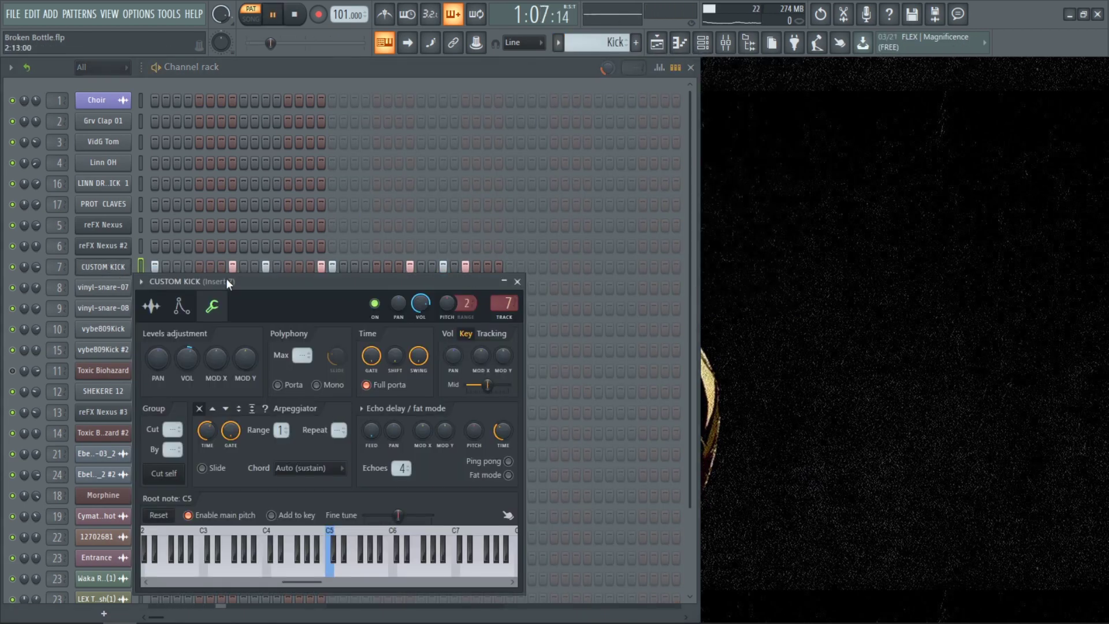
{"action": "left_click", "coordinate": [151, 306]}
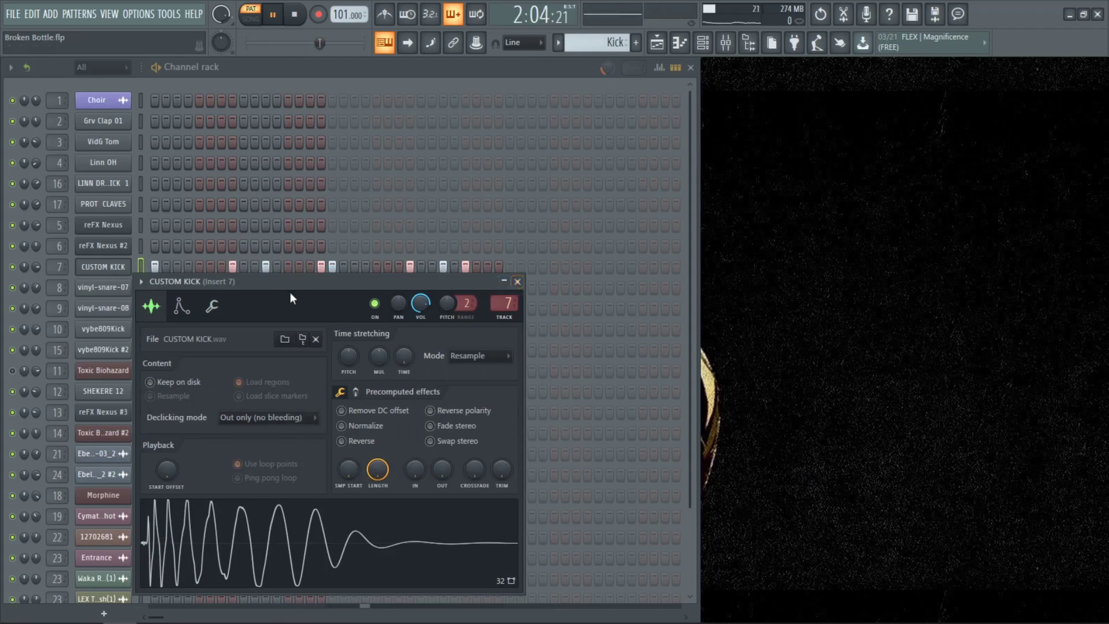
{"action": "key", "text": "space"}
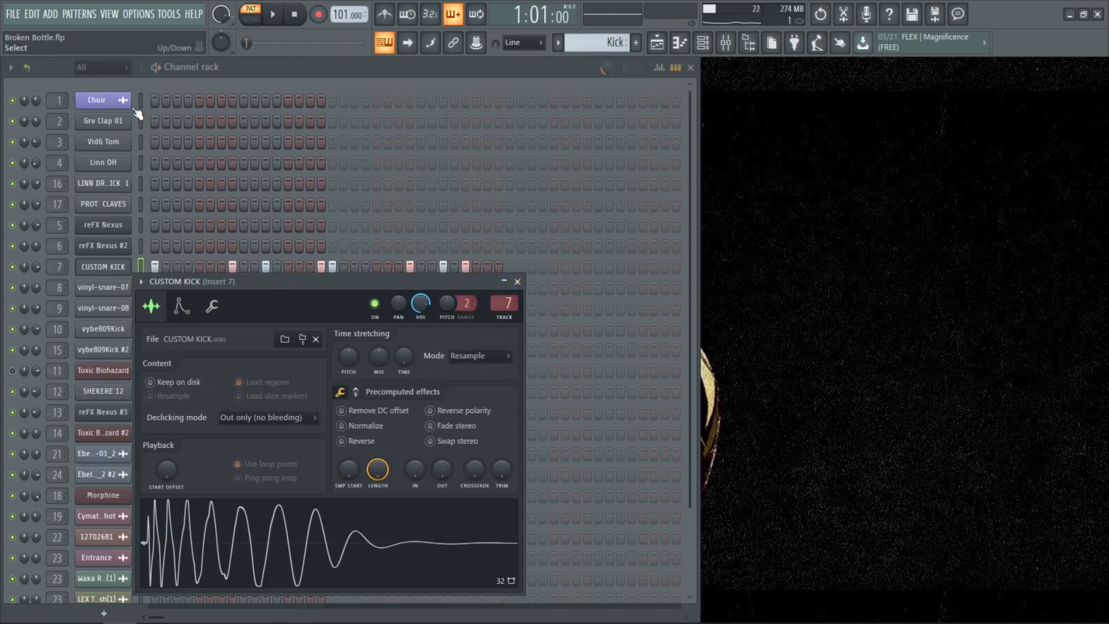
- Check the volume level adjustment in CUSTOM KICK's miscellaneous functions and close the channel window
{"action": "left_click", "coordinate": [213, 308]}
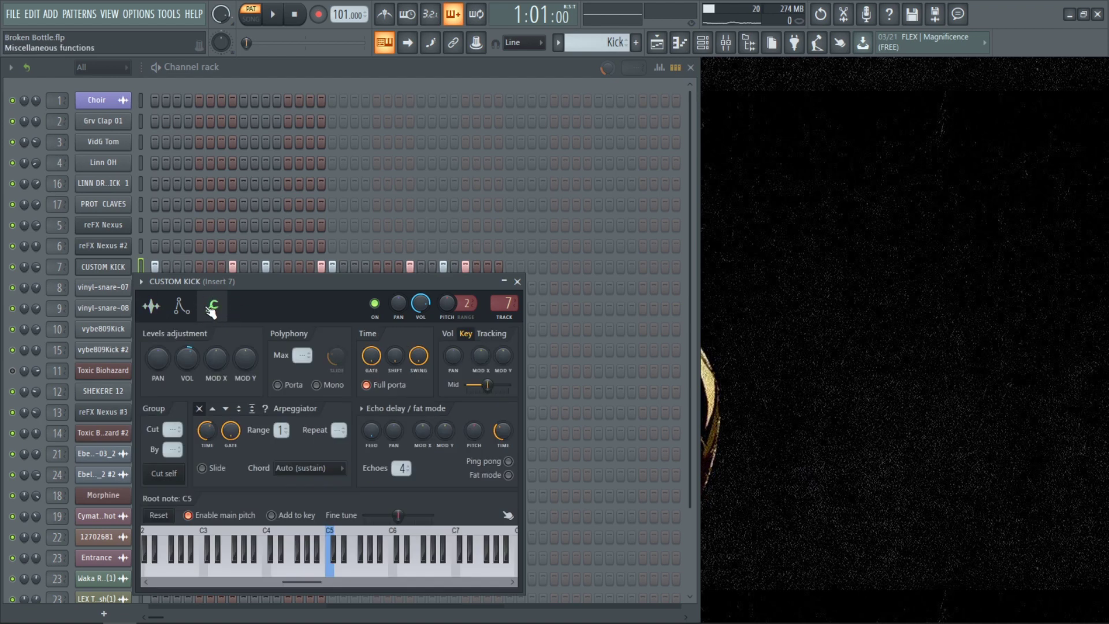
{"action": "left_click", "coordinate": [189, 354]}
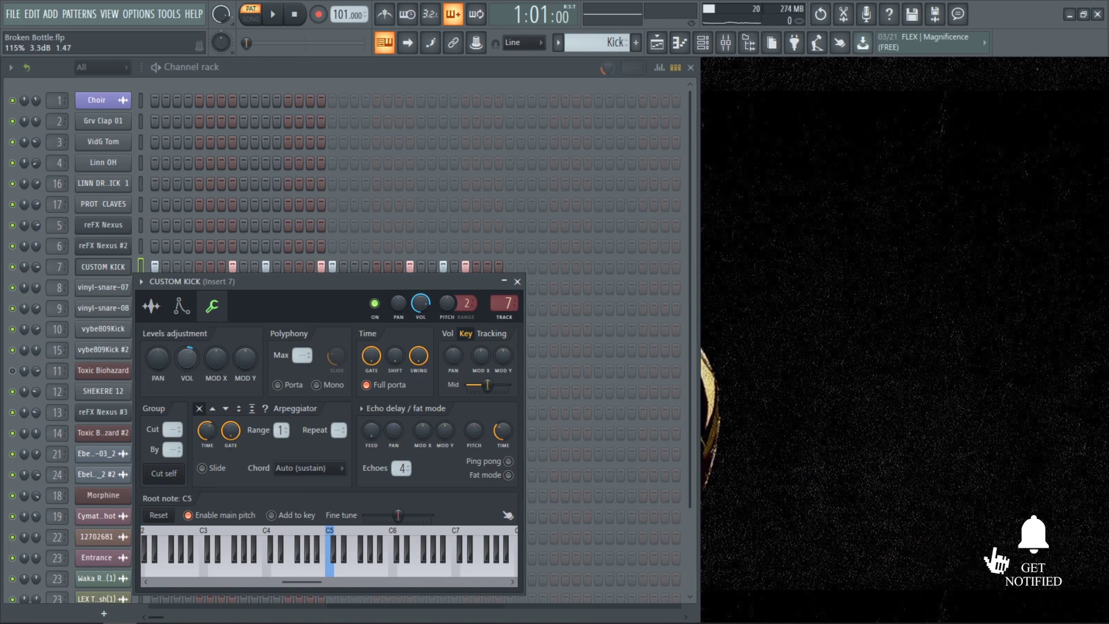
{"action": "left_click_drag", "start_coordinate": [188, 354], "coordinate": [188, 351]}
{"action": "left_click", "coordinate": [517, 281]}
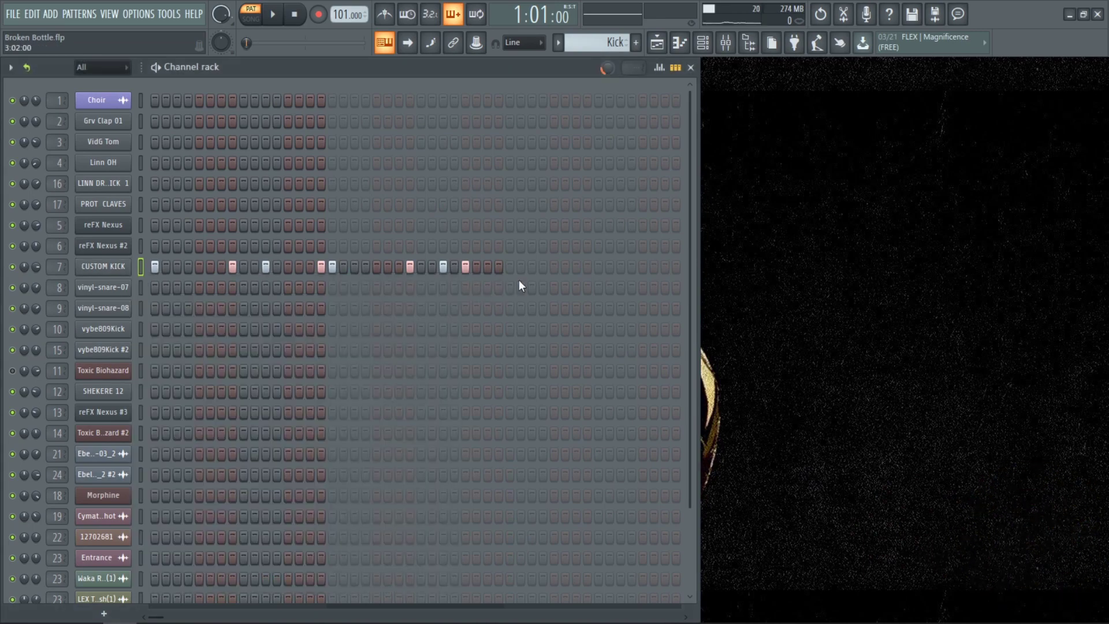
- Select the Snare pattern and audition it with the metronome
{"action": "left_click", "coordinate": [557, 42]}
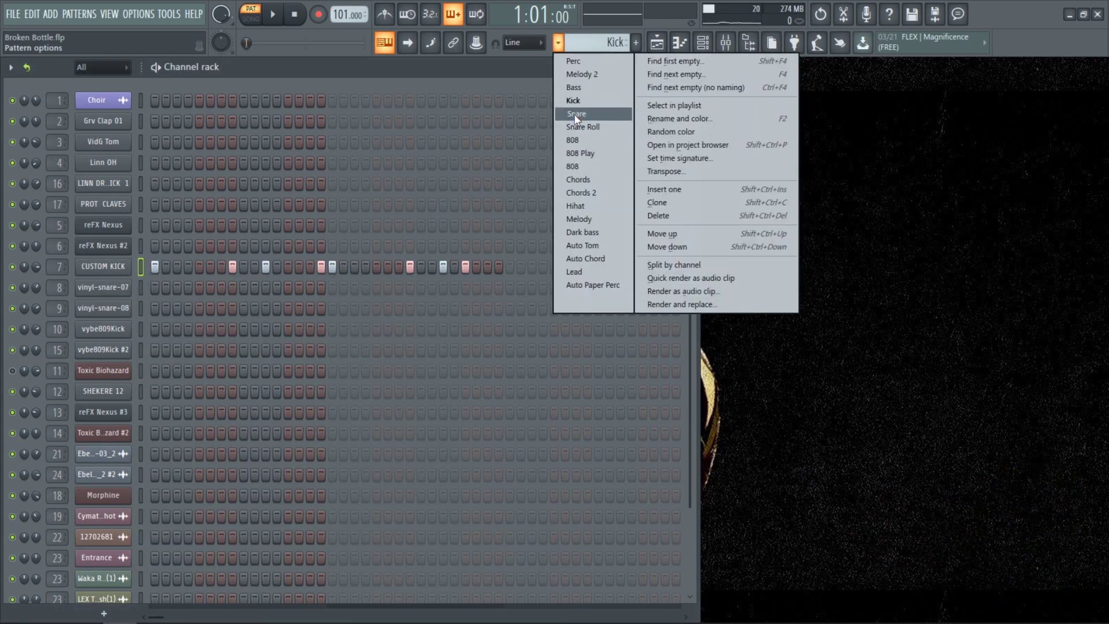
{"action": "left_click", "coordinate": [574, 113]}
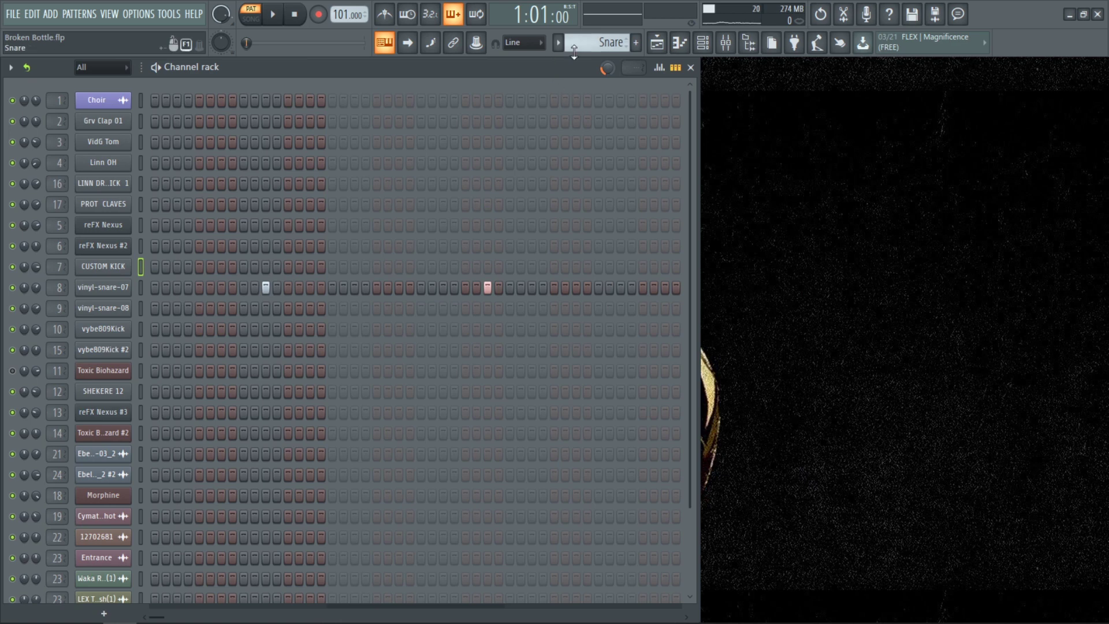
{"action": "key", "text": "space"}
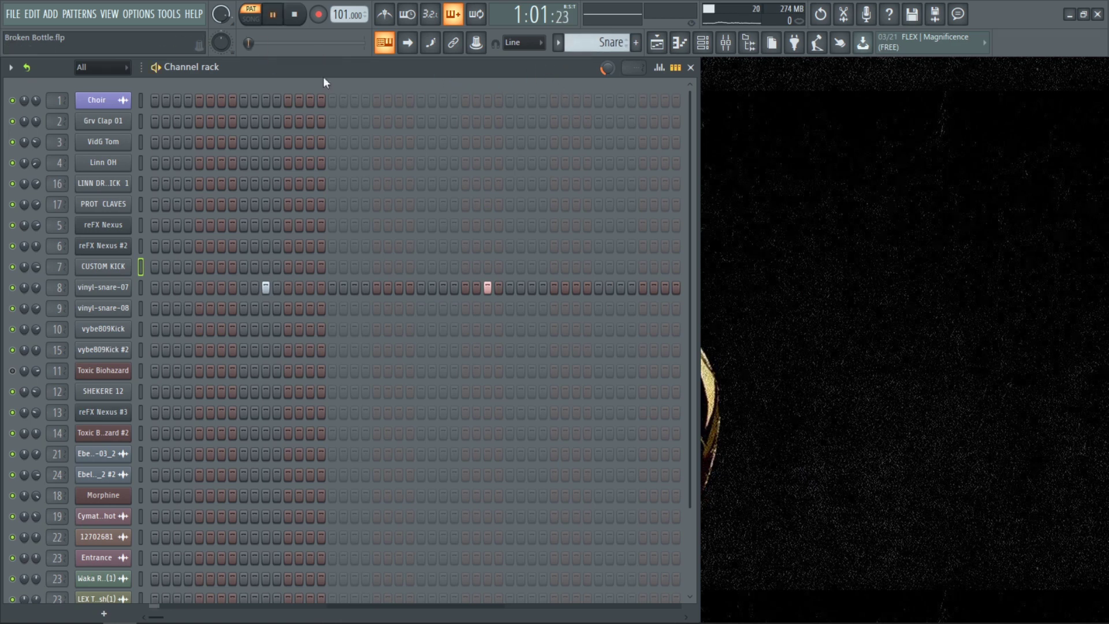
{"action": "left_click", "coordinate": [388, 14]}
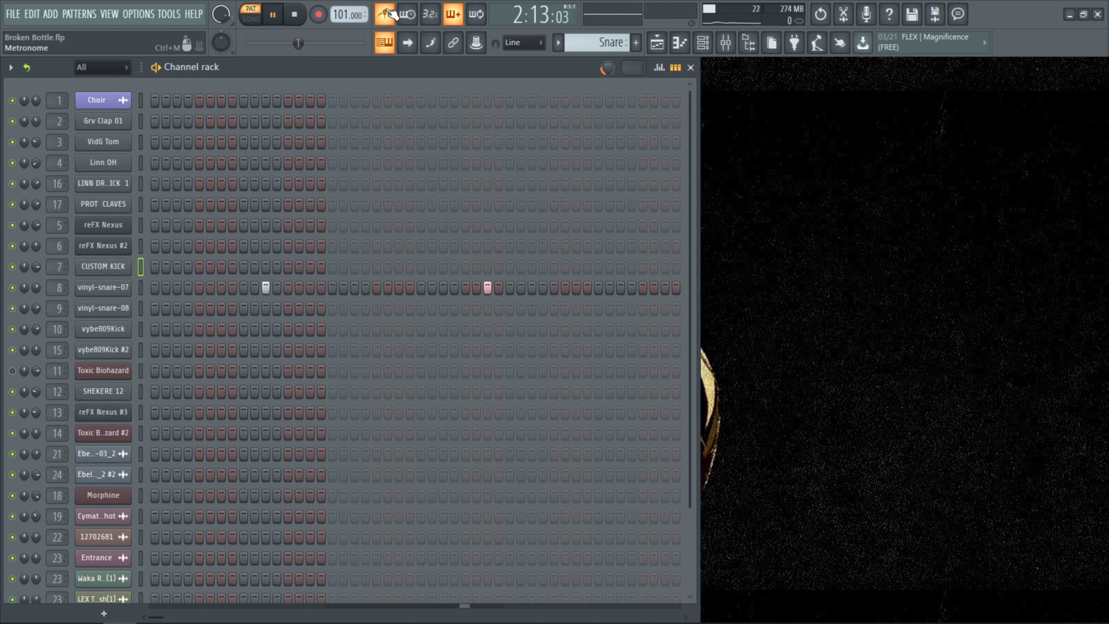
{"action": "key", "text": "space"}
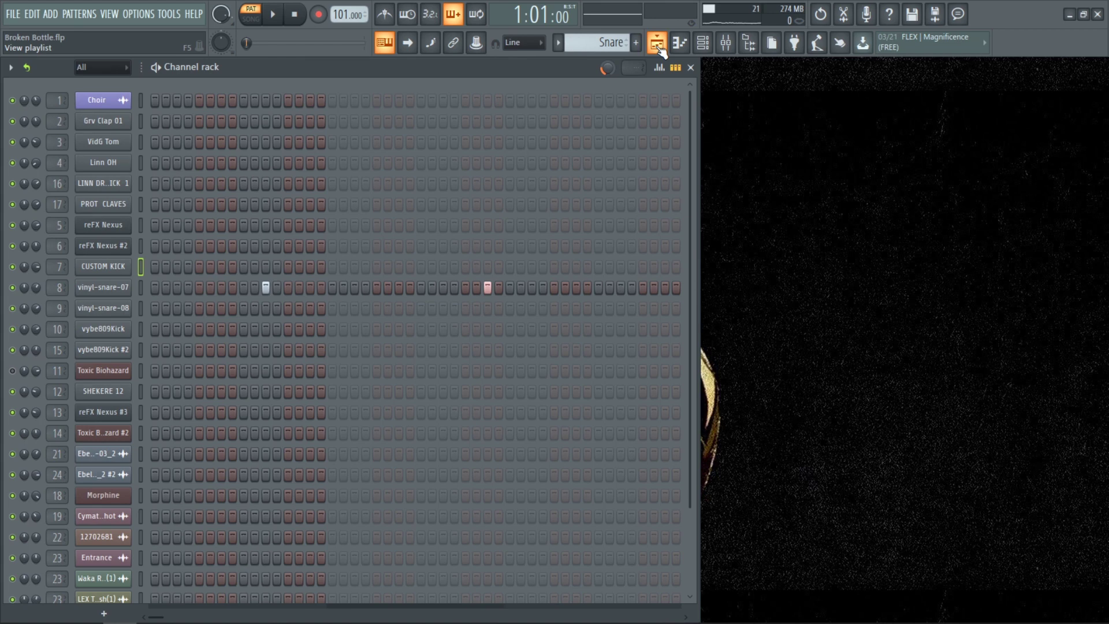
- Select the Snare Roll pattern and audition its vinyl-snare-08 notes in the piano roll, skipping ahead to the hits around bars 4 and 7
{"action": "left_click", "coordinate": [557, 43]}
{"action": "left_click", "coordinate": [597, 127]}
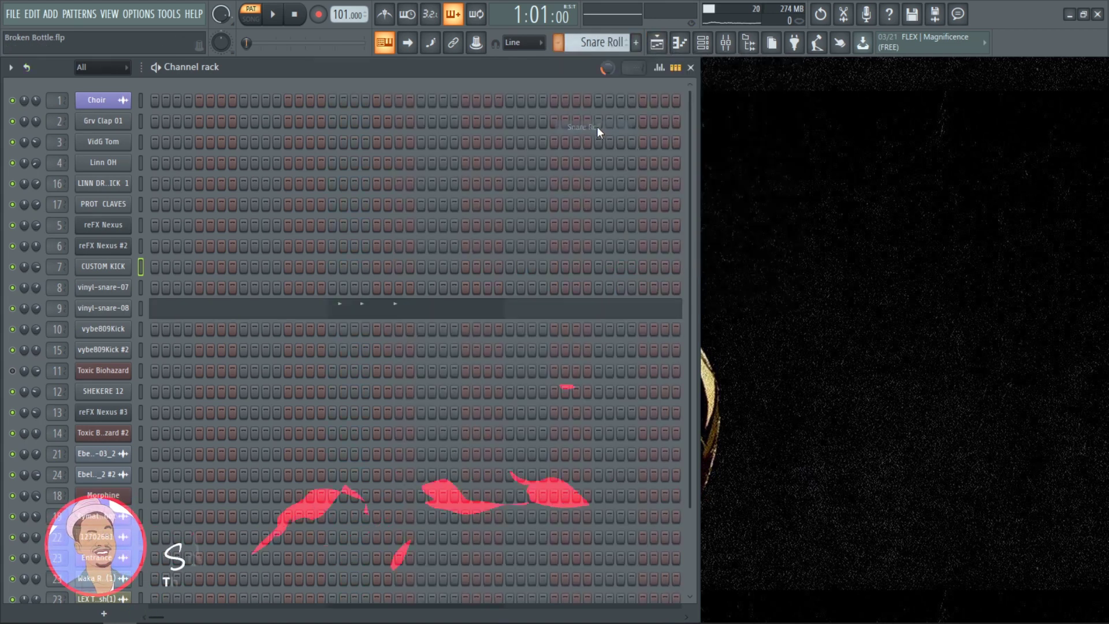
{"action": "left_click", "coordinate": [367, 312]}
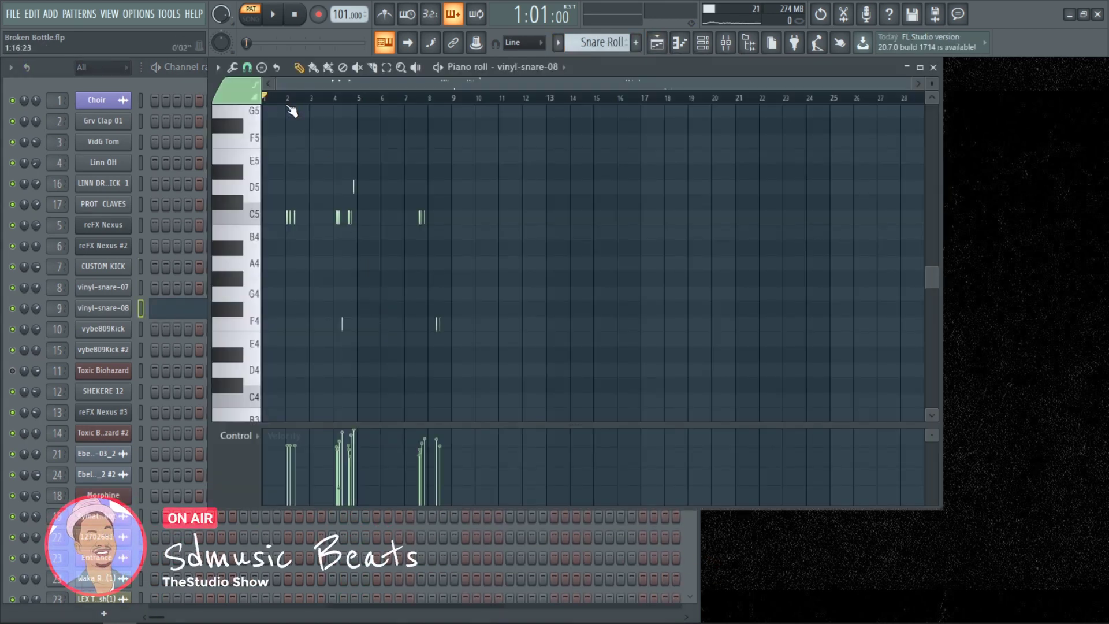
{"action": "key", "text": "space"}
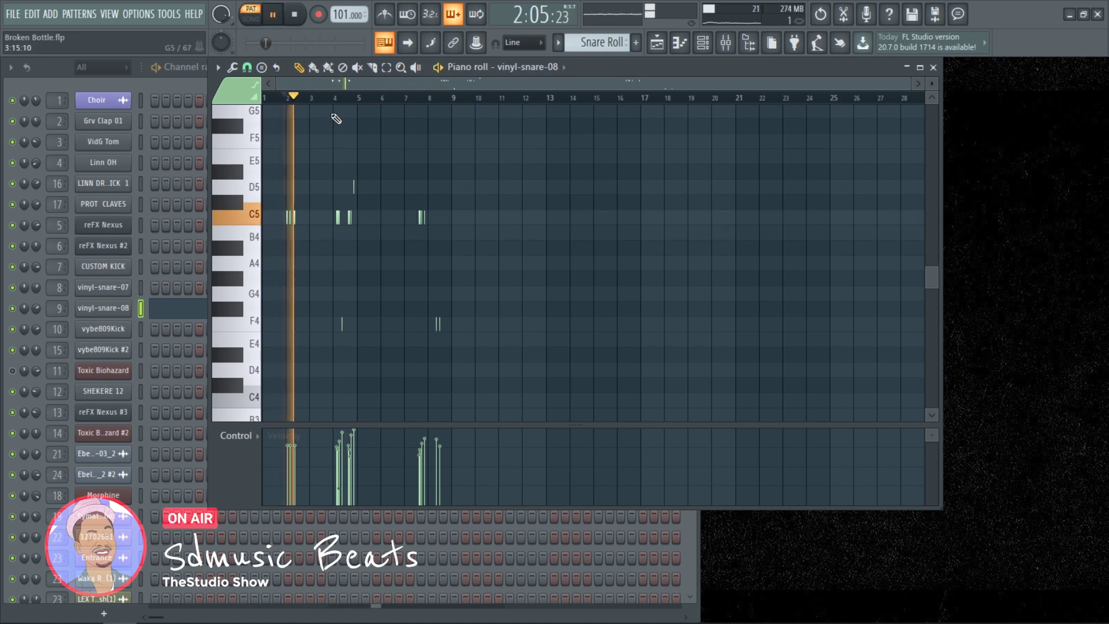
{"action": "left_click", "coordinate": [336, 98]}
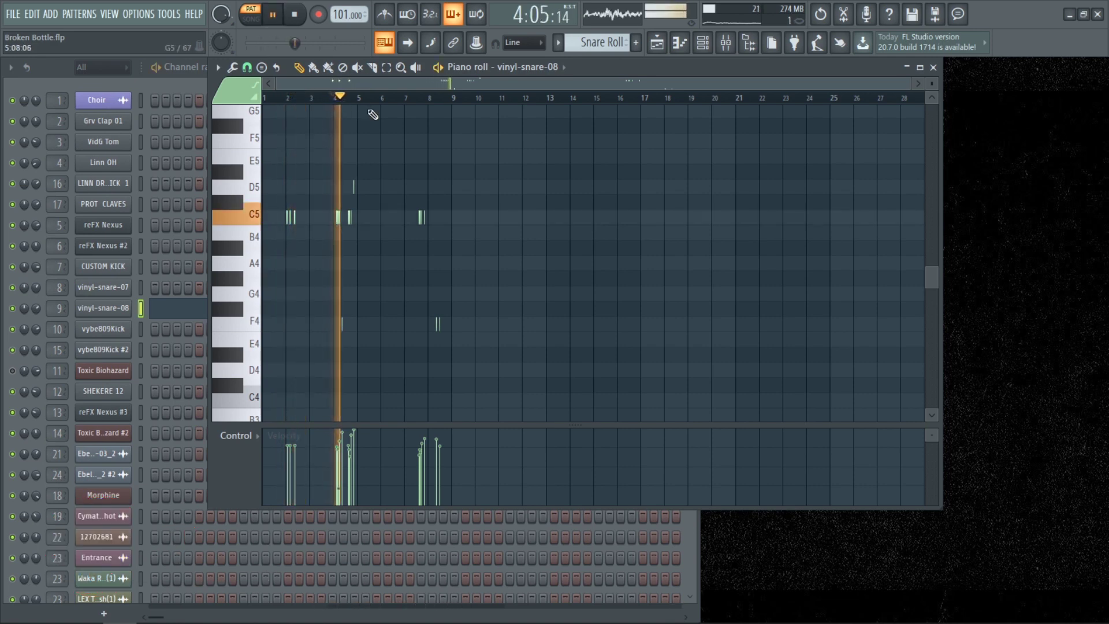
{"action": "left_click", "coordinate": [416, 104]}
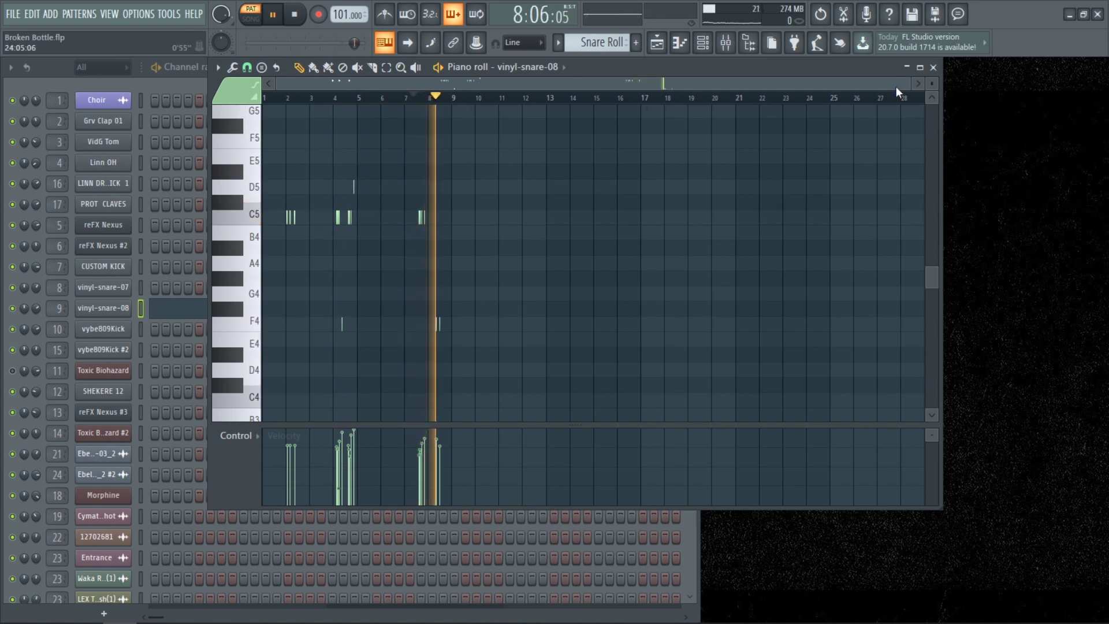
{"action": "key", "text": "space"}
{"action": "left_click", "coordinate": [932, 67]}
- Select the first 808 pattern, open its vybe809Kick notes with playback reset to the start, and audition the D6 key
{"action": "left_click", "coordinate": [601, 42]}
{"action": "left_click", "coordinate": [601, 142]}
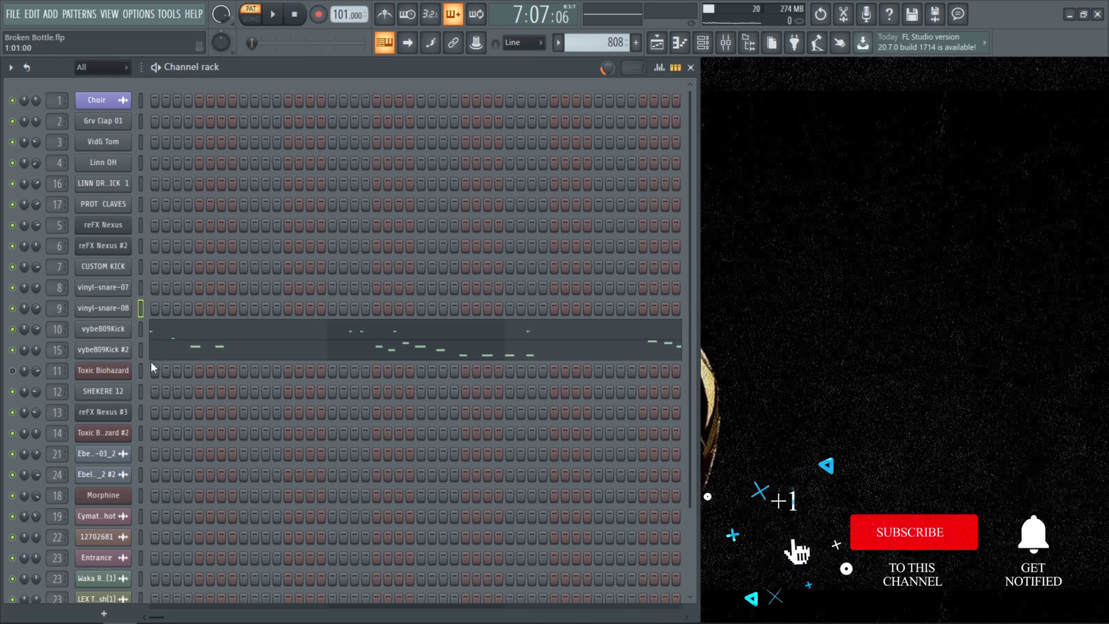
{"action": "left_click", "coordinate": [181, 336]}
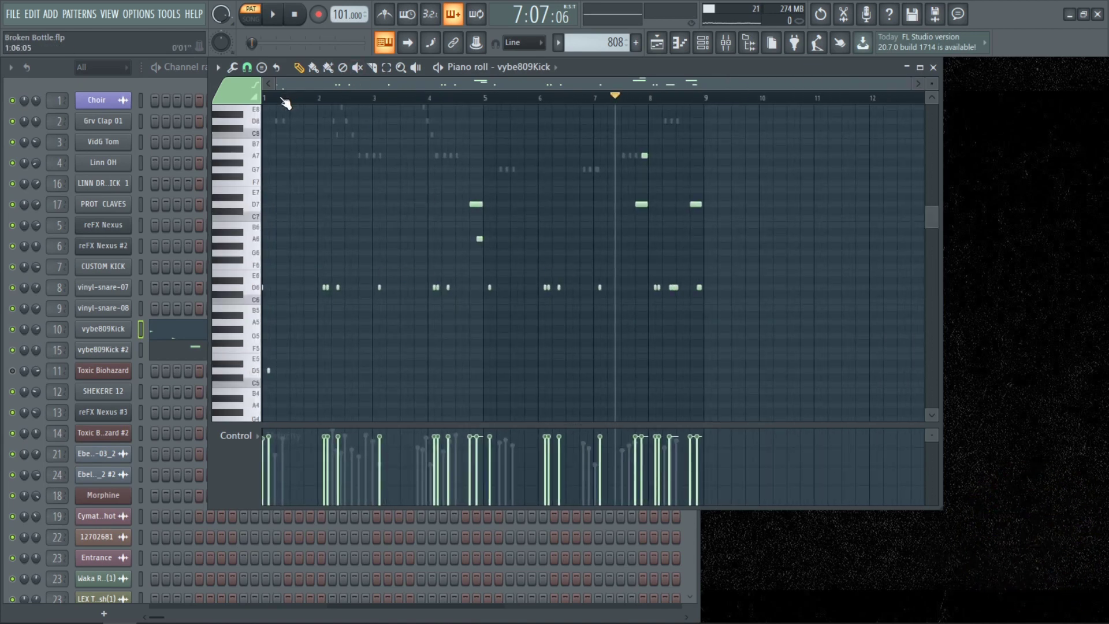
{"action": "key", "text": "space"}
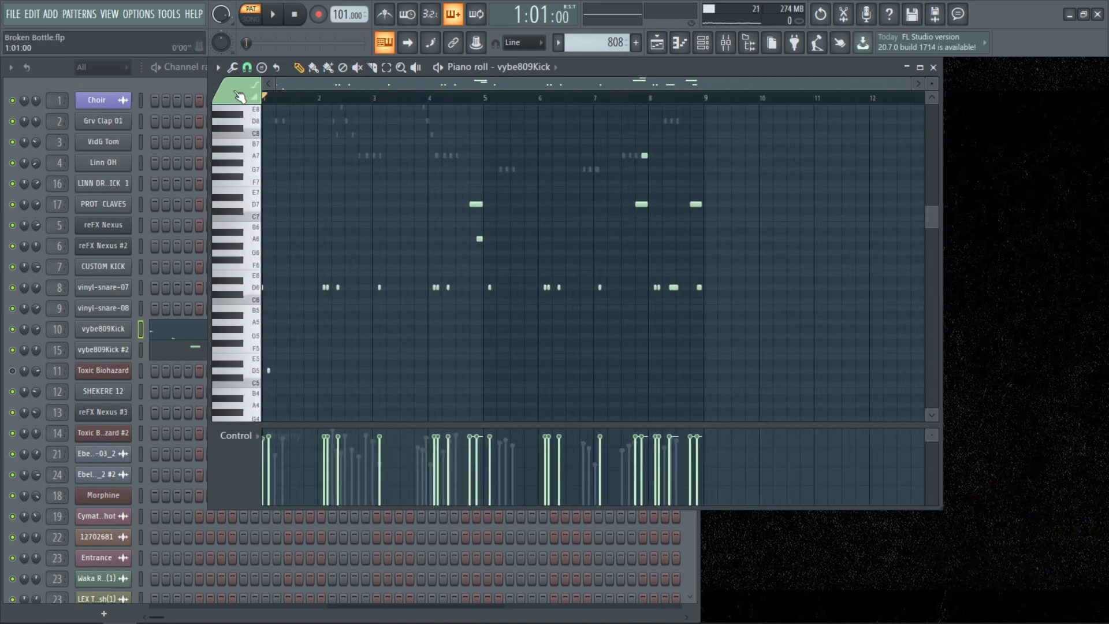
{"action": "left_click", "coordinate": [260, 293]}
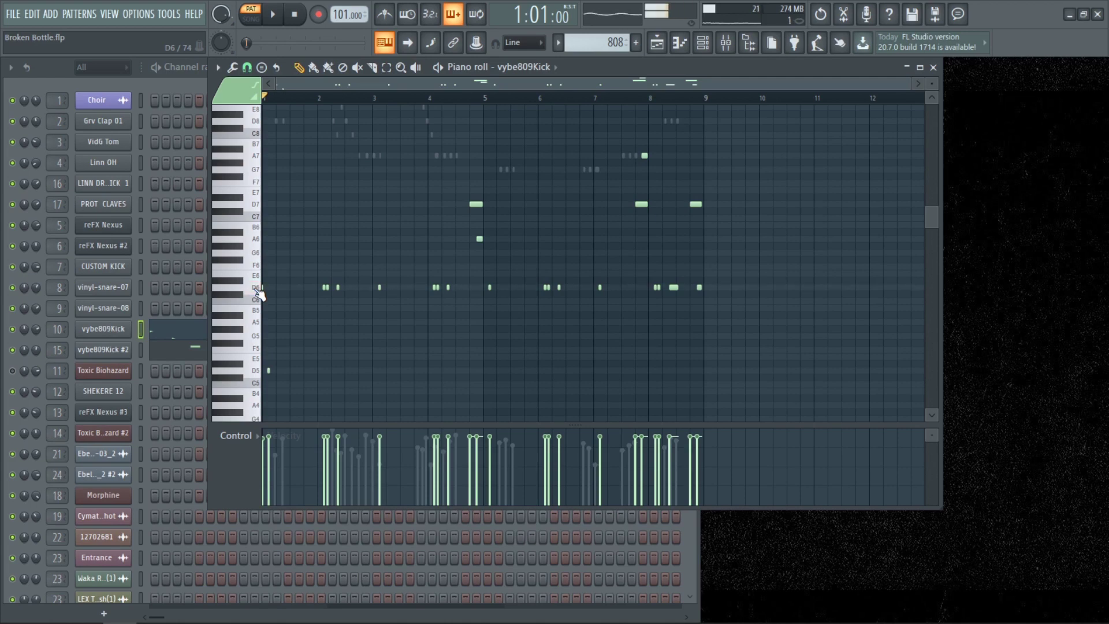
- Show the vybe809Kick #2 notes in the piano roll and audition the D8 key
{"action": "left_click", "coordinate": [179, 355]}
{"action": "scroll", "coordinate": [360, 278], "scroll_direction": "up", "scroll_amount": 3}
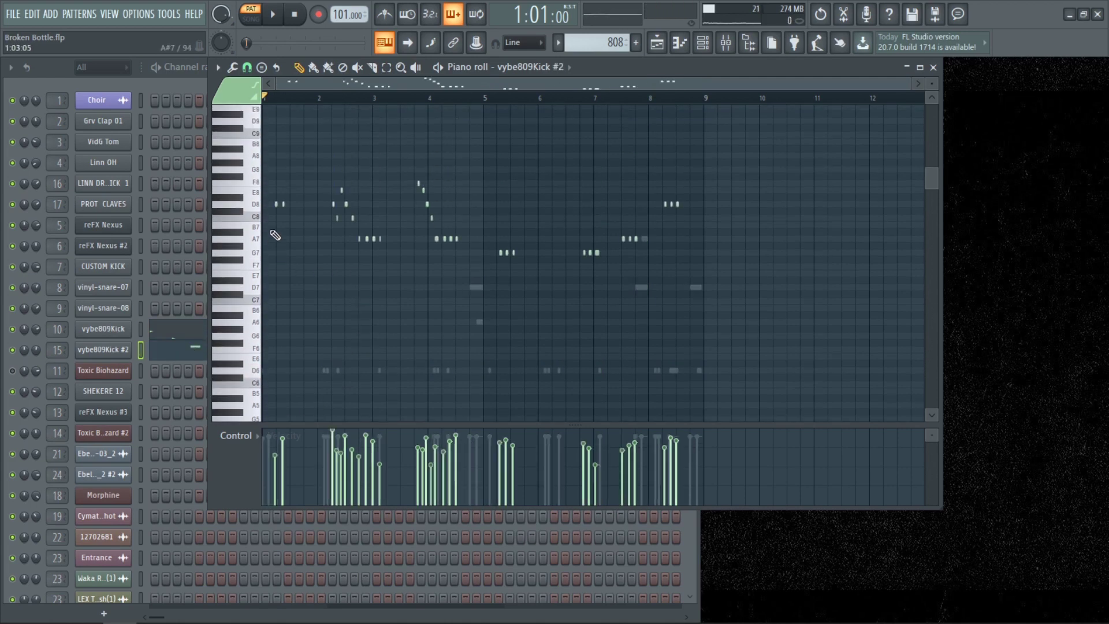
{"action": "left_click", "coordinate": [259, 208]}
{"action": "left_click", "coordinate": [259, 208]}
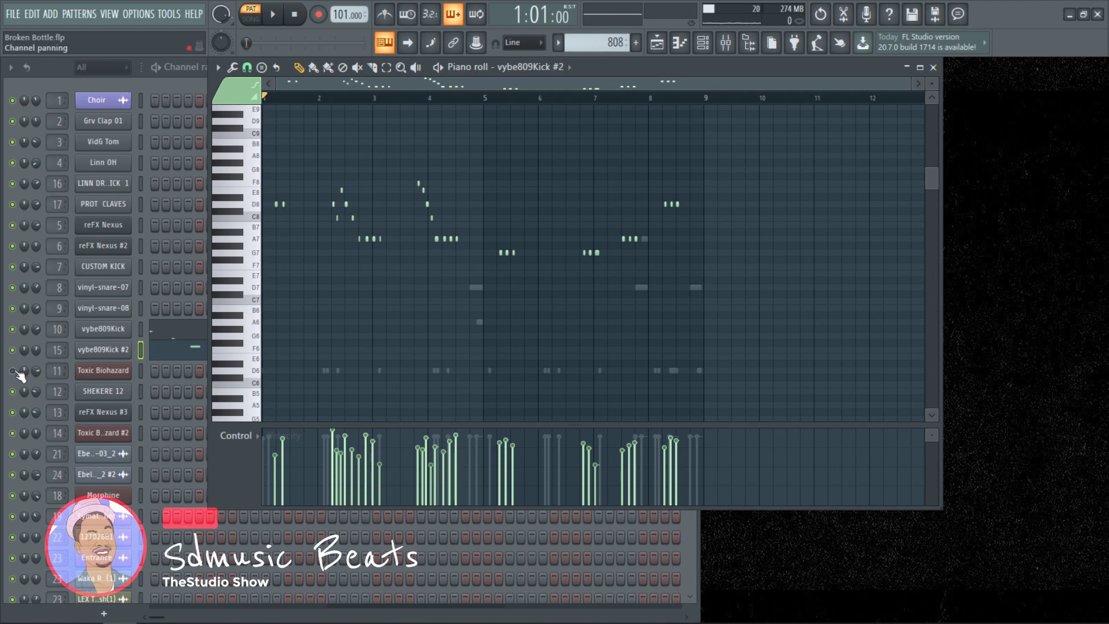
- Mute the vybe809Kick channel and play the vybe809Kick #2 notes on their own in the piano roll
{"action": "left_click", "coordinate": [20, 330]}
{"action": "left_click", "coordinate": [235, 345]}
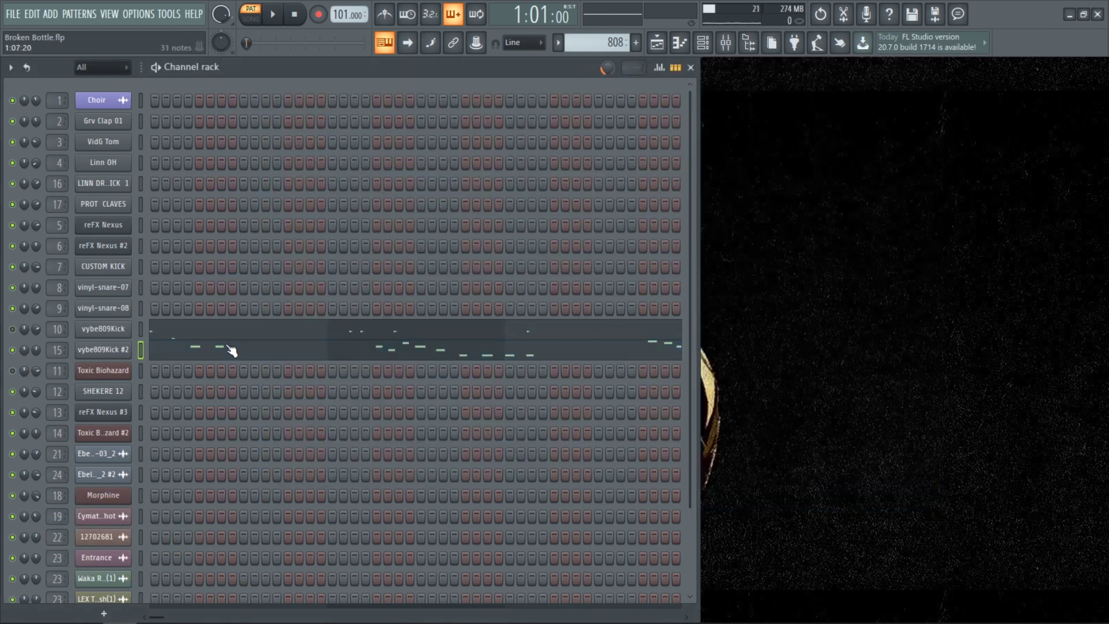
{"action": "left_click", "coordinate": [234, 349]}
{"action": "key", "text": "space"}
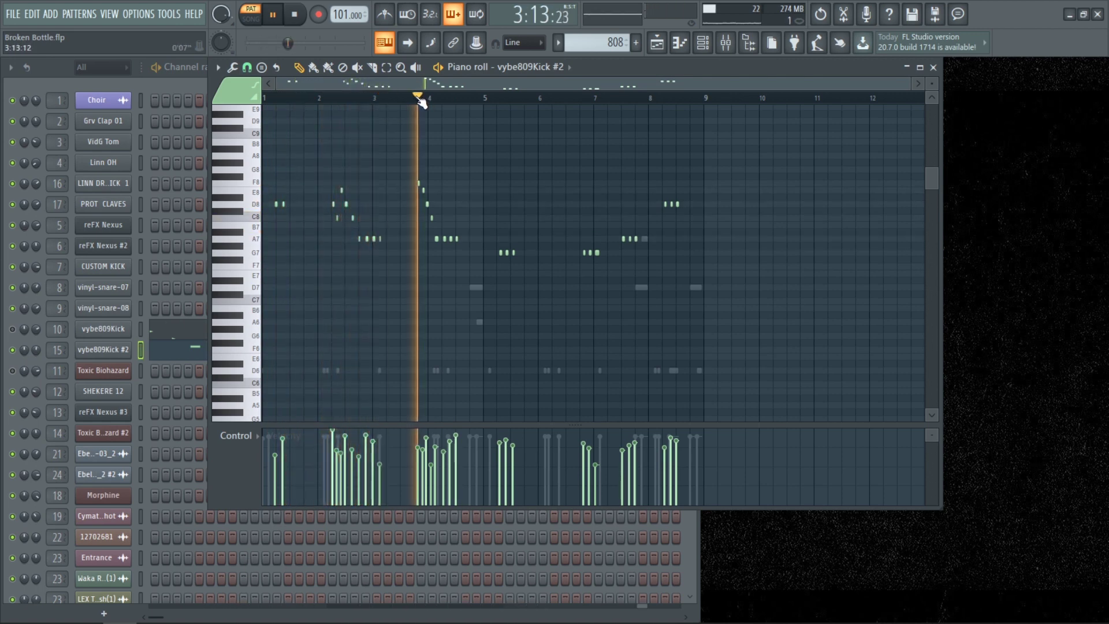
- Unmute vybe809Kick, mute vybe809Kick #2 and play the vybe809Kick notes from bar 1 in the piano roll
{"action": "key", "text": "space"}
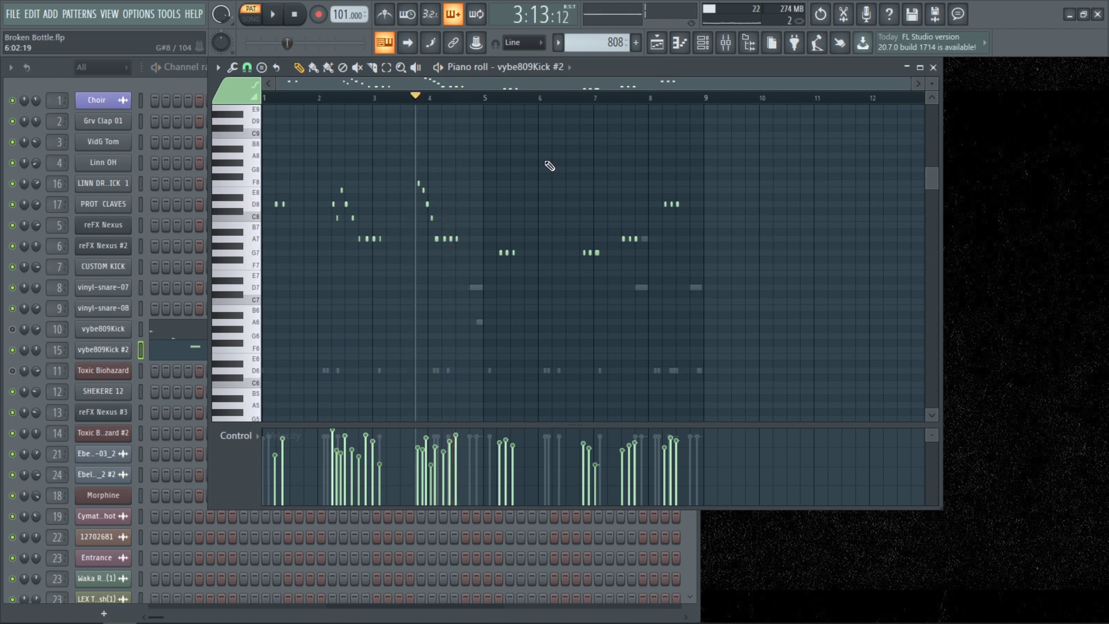
{"action": "left_click", "coordinate": [933, 67]}
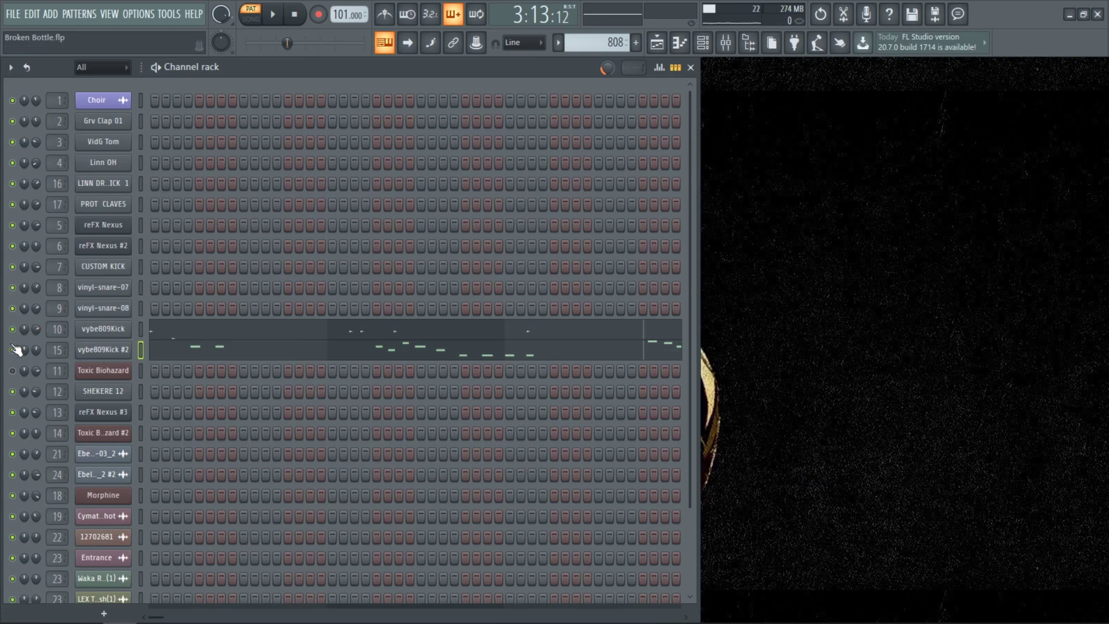
{"action": "left_click", "coordinate": [263, 334]}
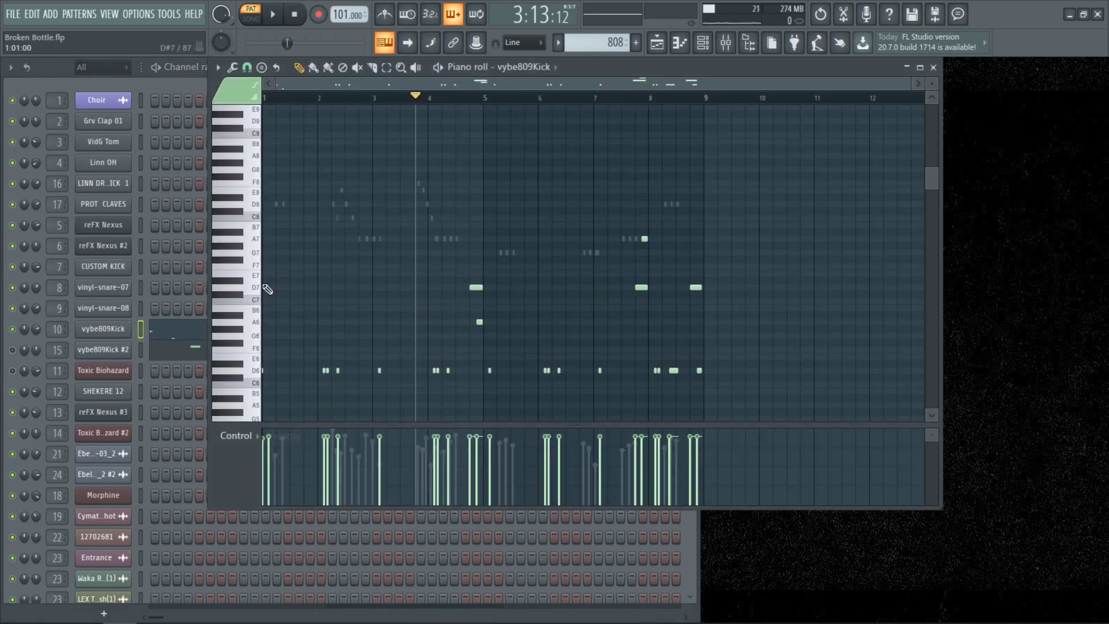
{"action": "left_click", "coordinate": [265, 97]}
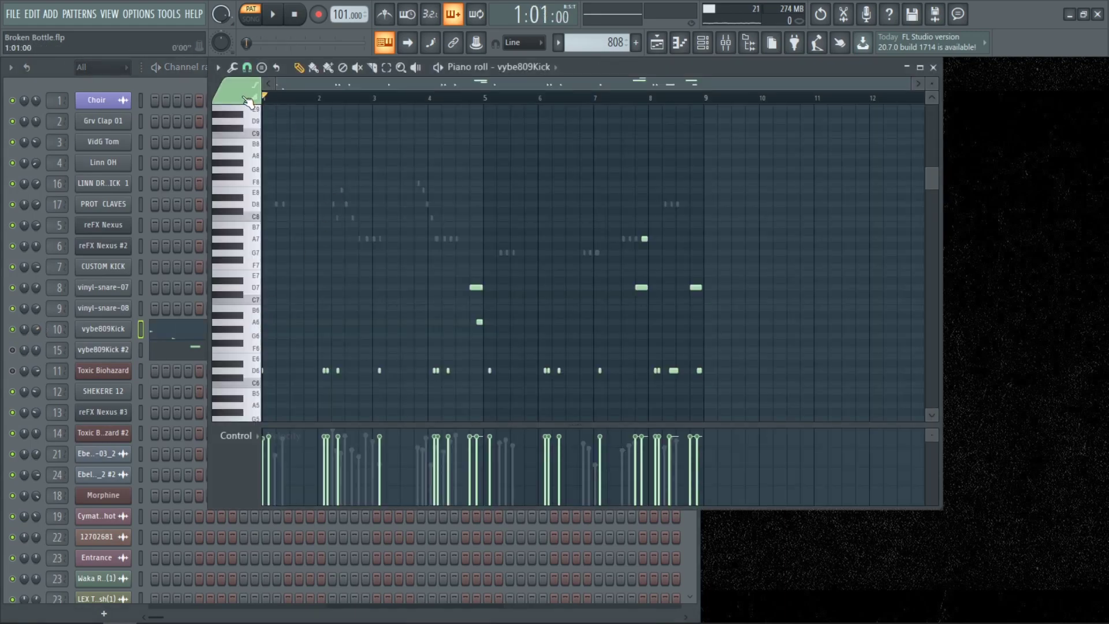
{"action": "key", "text": "space"}
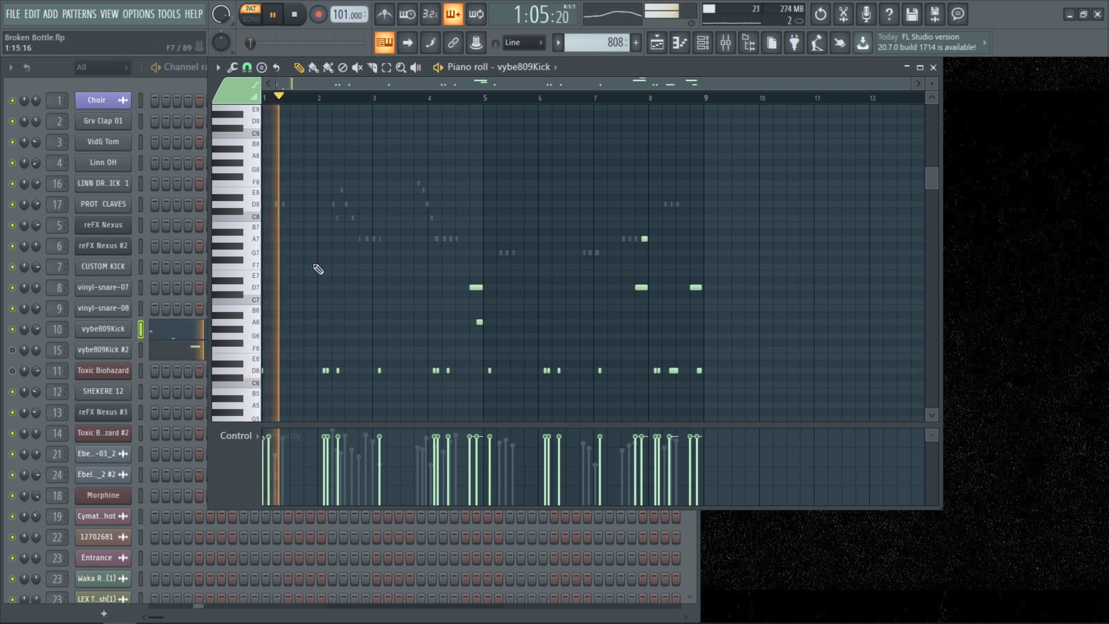
{"action": "scroll", "coordinate": [359, 246], "scroll_direction": "up", "scroll_amount": 3}
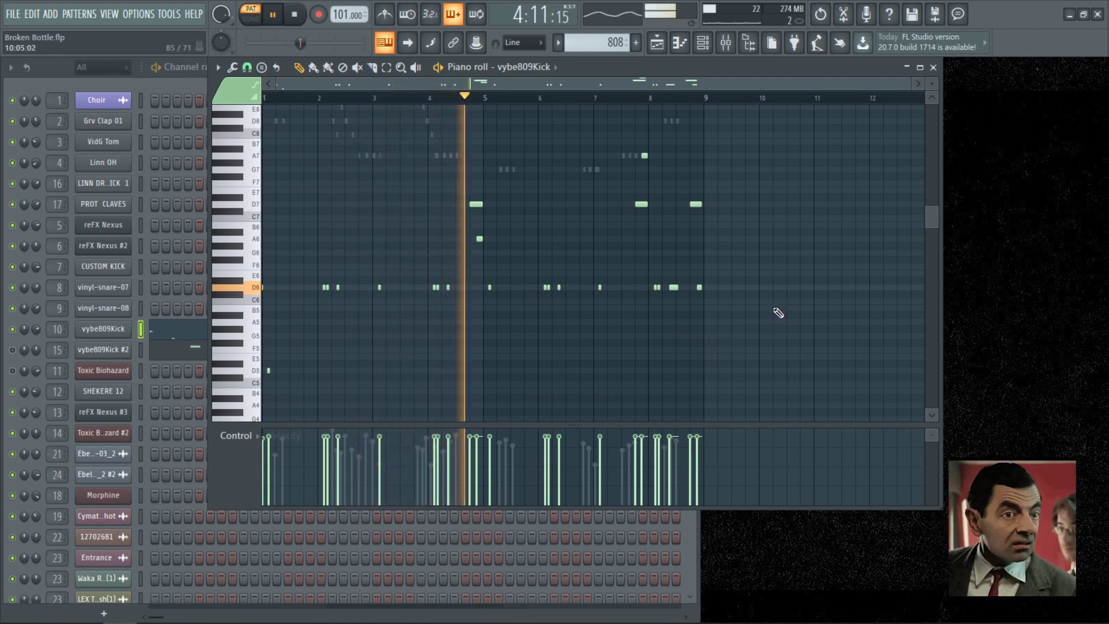
{"action": "key", "text": "space"}
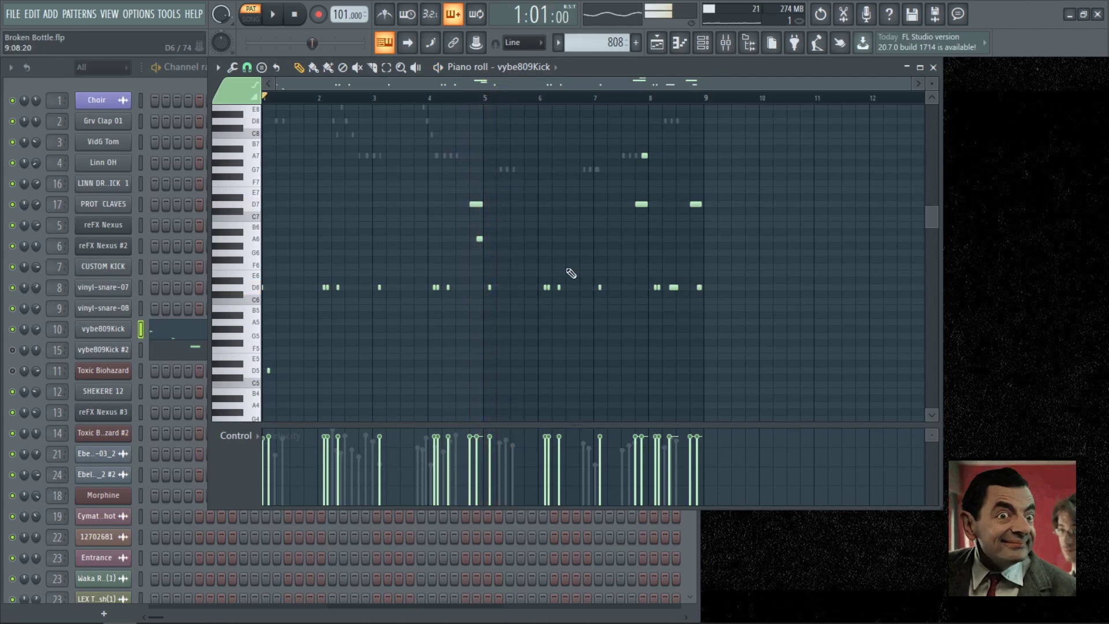
- Play the vybe809Kick notes from just before the long D7 note at the end of bar 4
{"action": "scroll", "coordinate": [458, 169], "scroll_direction": "up", "scroll_amount": 5}
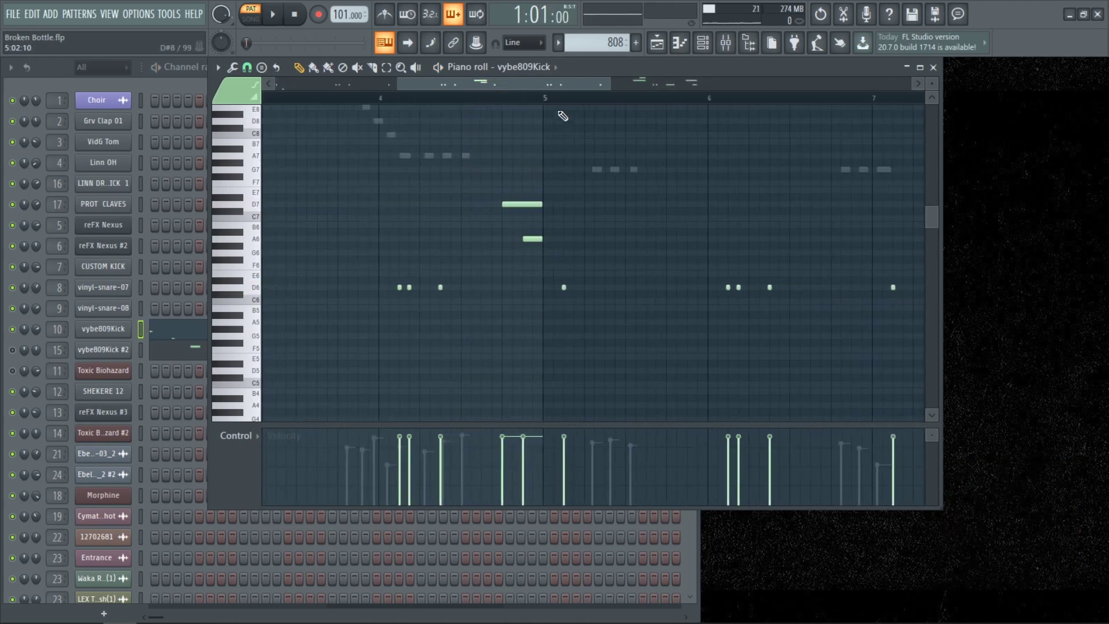
{"action": "left_click", "coordinate": [498, 99]}
{"action": "key", "text": "space"}
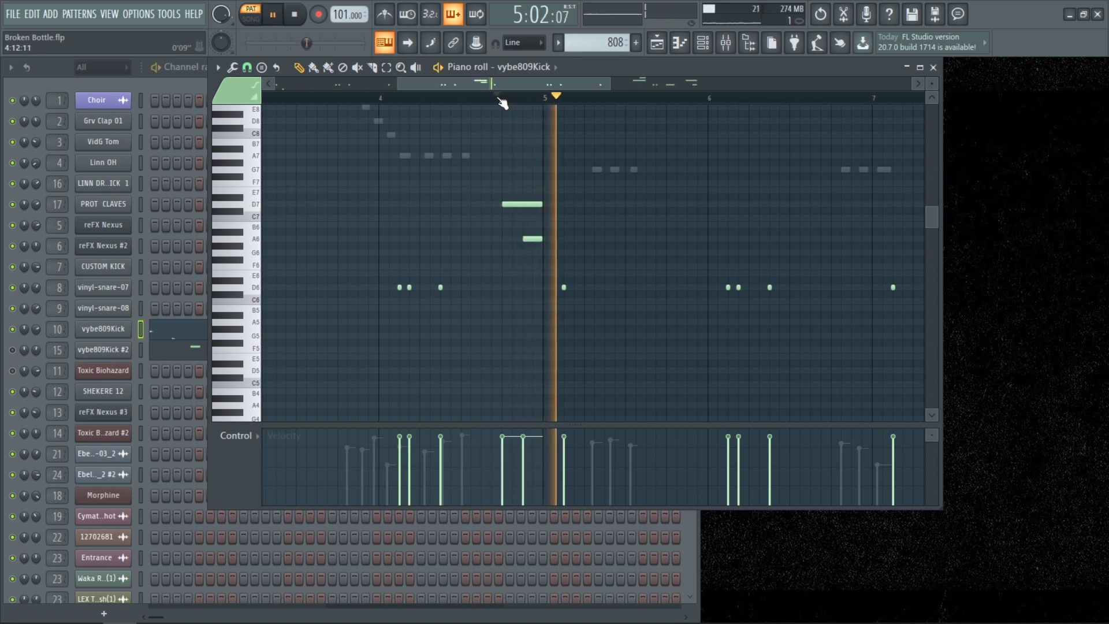
{"action": "key", "text": "space"}
- Inspect the note properties of the A6 slide note at the end of bar 4, and close them without changes
{"action": "scroll", "coordinate": [931, 82], "scroll_direction": "up", "scroll_amount": 1}
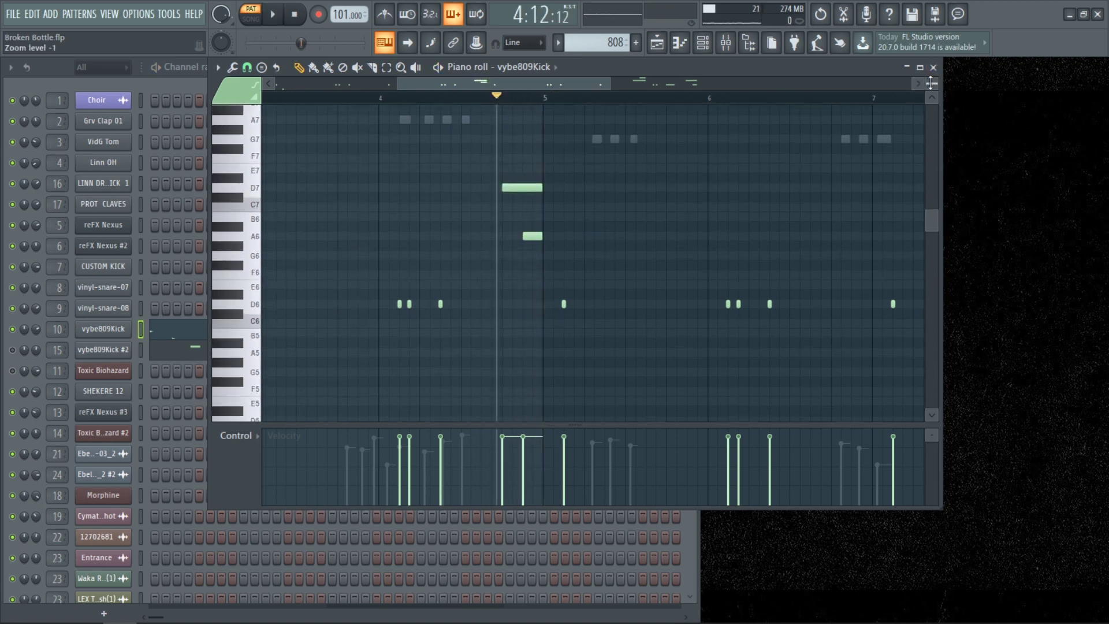
{"action": "scroll", "coordinate": [928, 82], "scroll_direction": "up", "scroll_amount": 5}
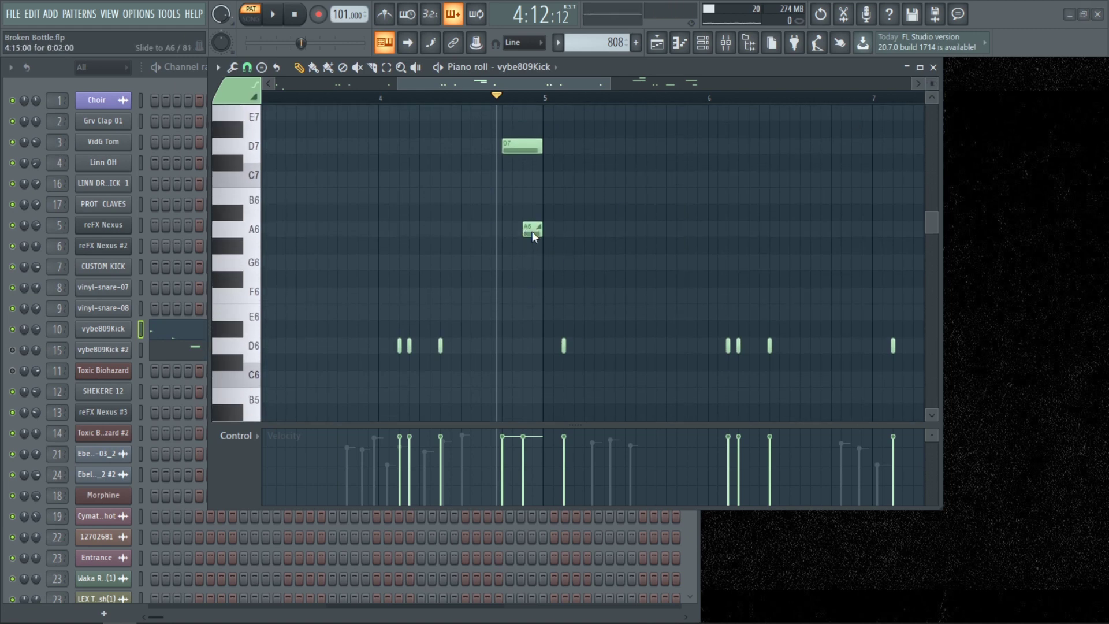
{"action": "double_click", "coordinate": [532, 229]}
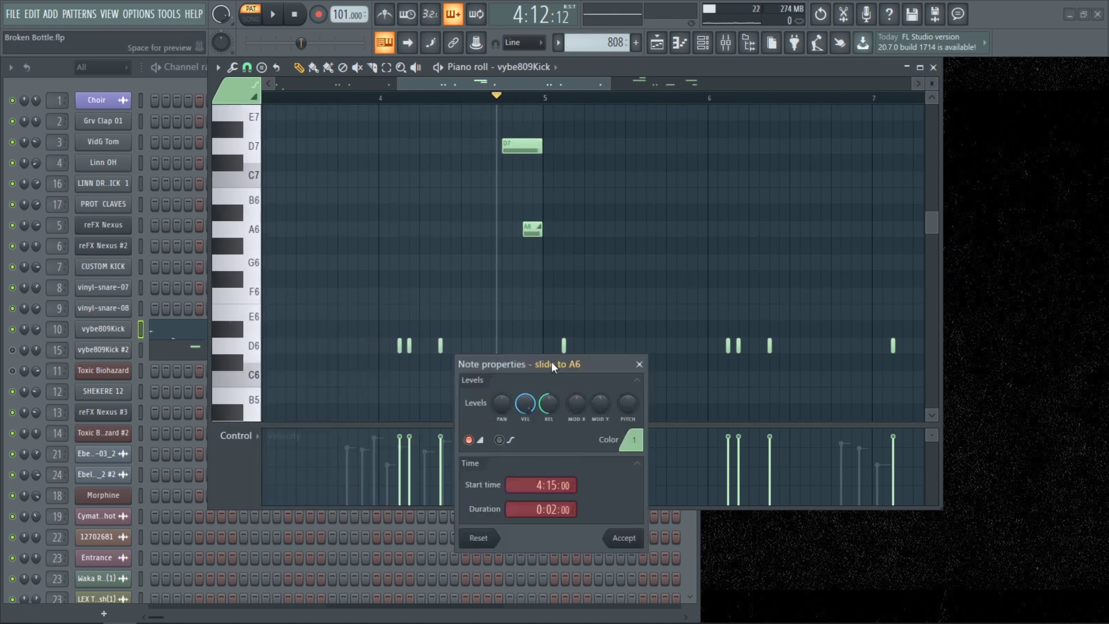
{"action": "left_click_drag", "start_coordinate": [551, 361], "coordinate": [609, 226]}
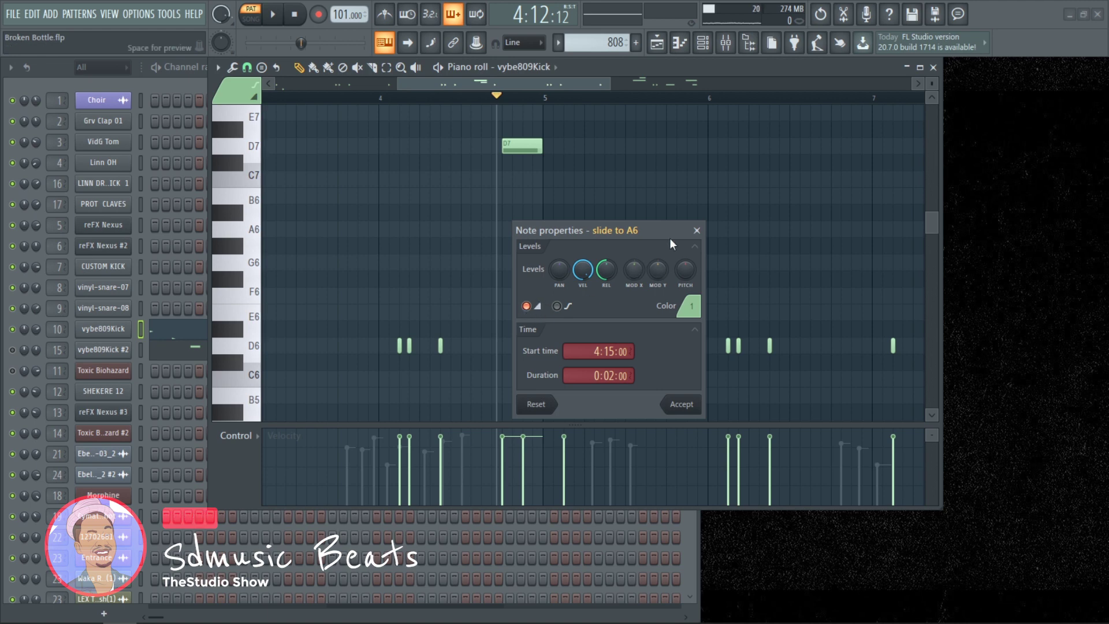
{"action": "left_click", "coordinate": [697, 230]}
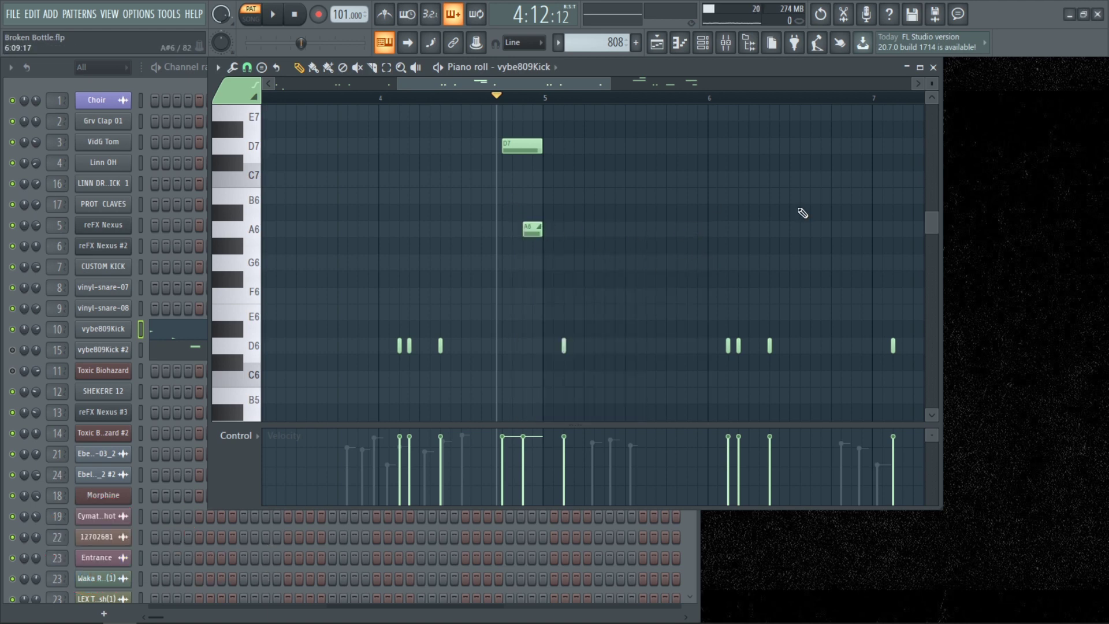
- Replay the D7-to-A6 slide and the vybe809Kick notes that follow it, and close the piano roll
{"action": "key", "text": "space"}
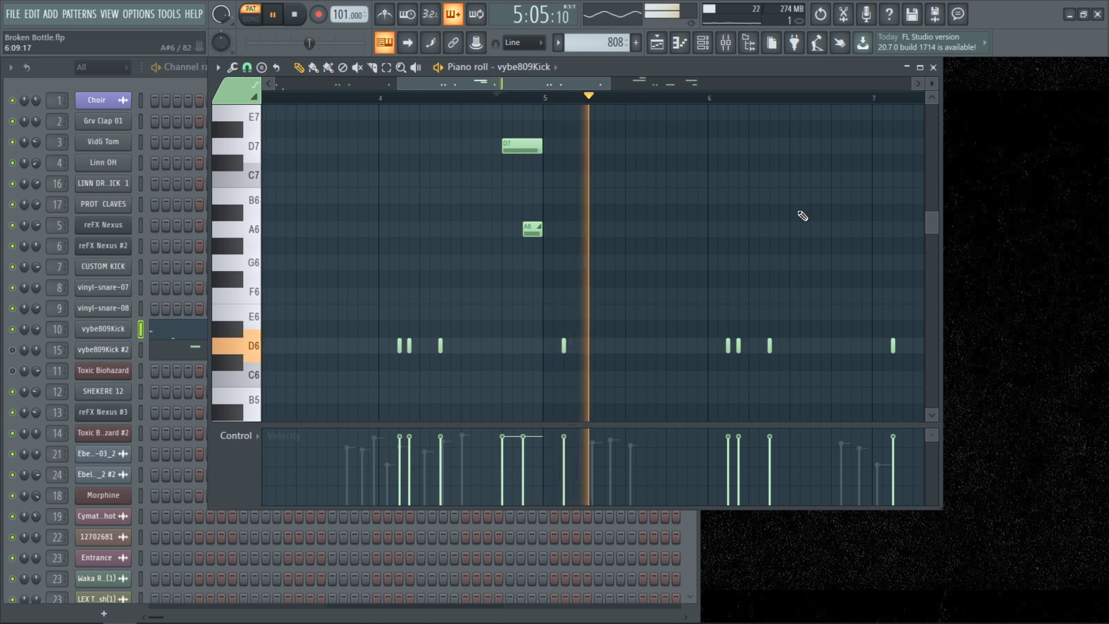
{"action": "scroll", "coordinate": [633, 191], "scroll_direction": "down", "scroll_amount": 6}
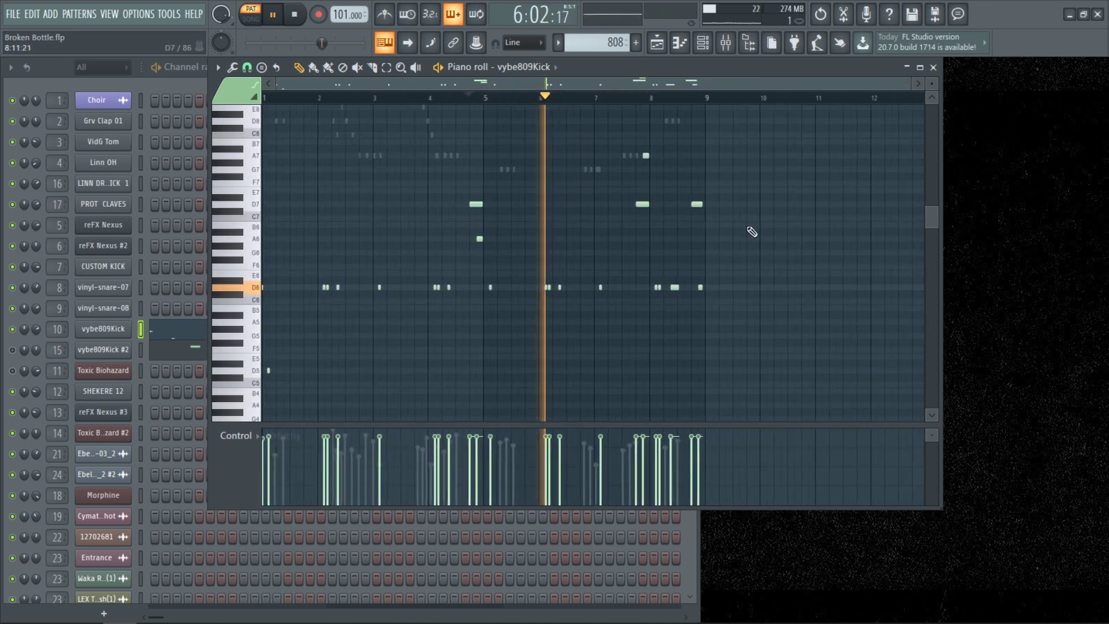
{"action": "key", "text": "space"}
{"action": "key", "text": "F7"}
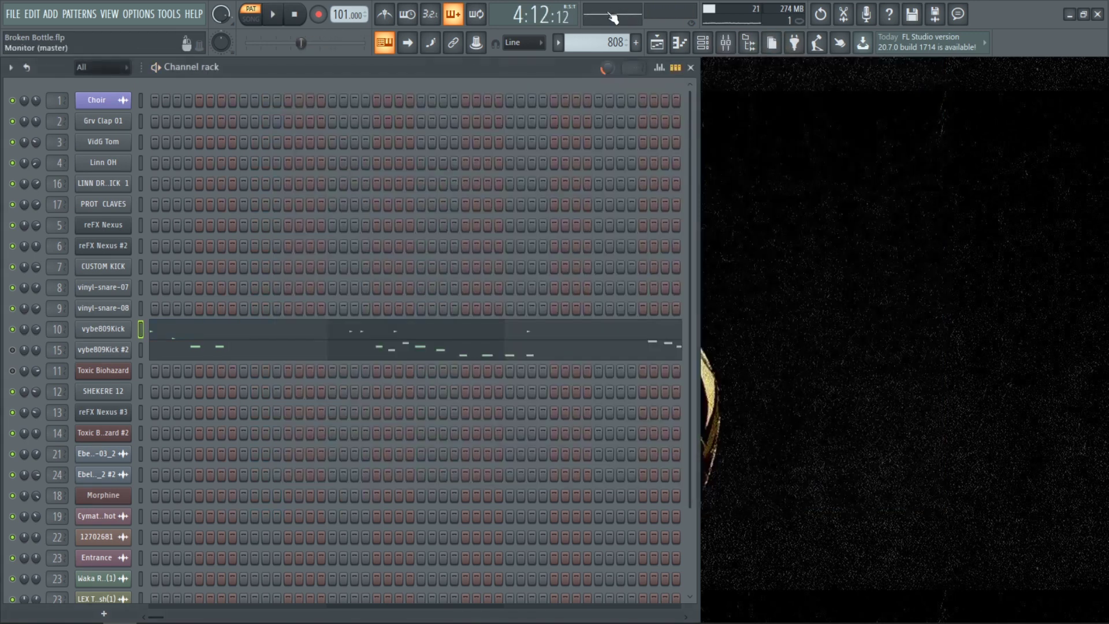
- Select the 808 Play pattern, unmute vybe809Kick #2 and audition its notes in the piano roll
{"action": "left_click", "coordinate": [562, 45]}
{"action": "left_click", "coordinate": [583, 153]}
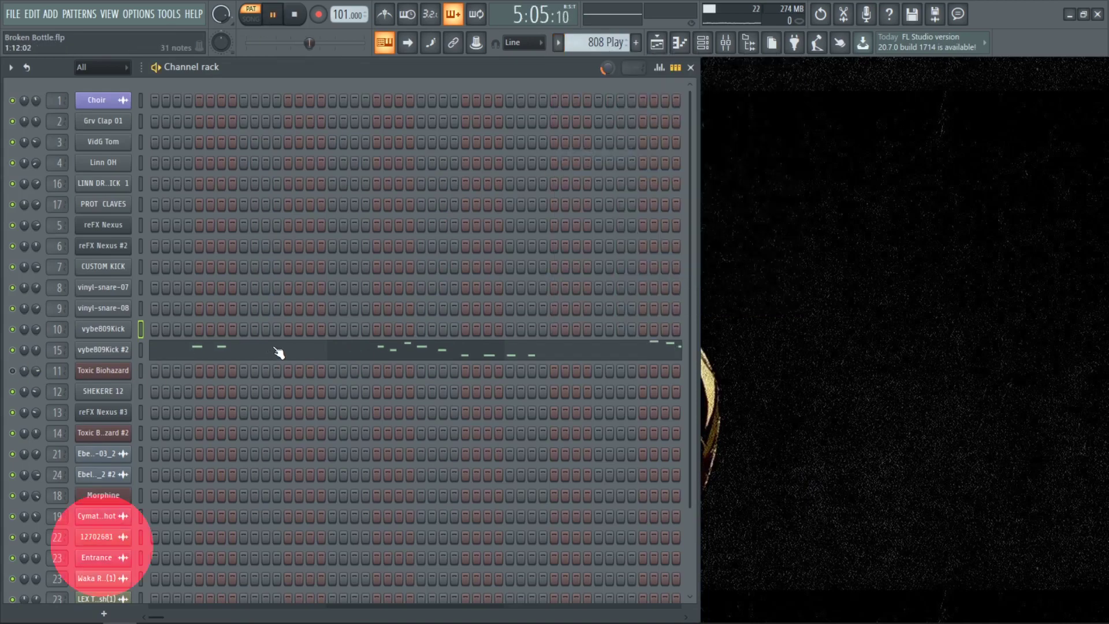
{"action": "left_click", "coordinate": [478, 351]}
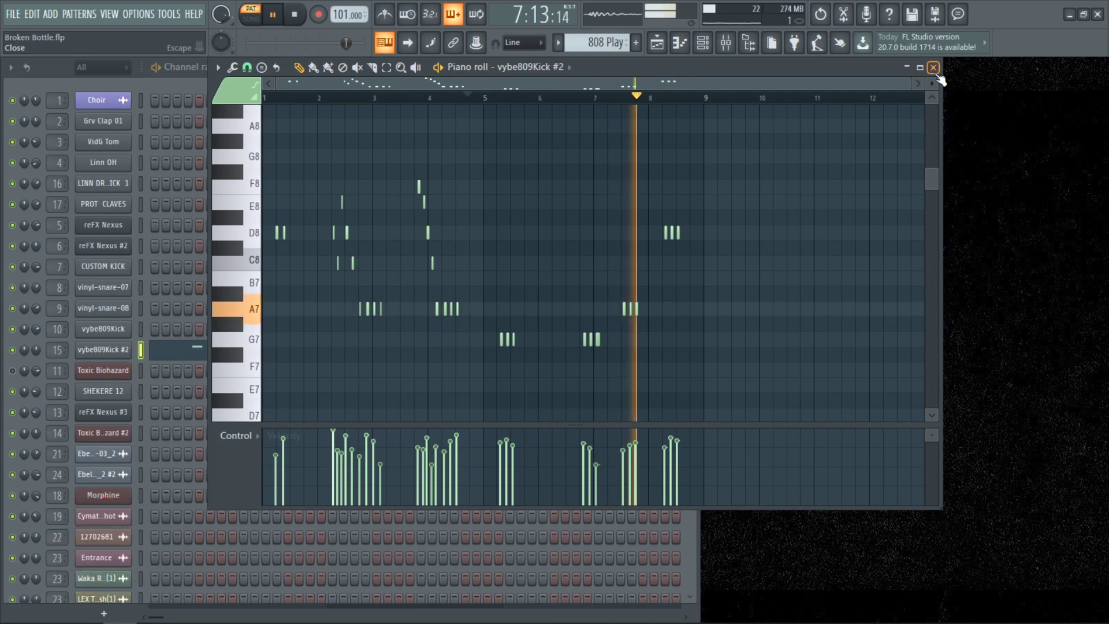
{"action": "key", "text": "space"}
{"action": "left_click", "coordinate": [933, 68]}
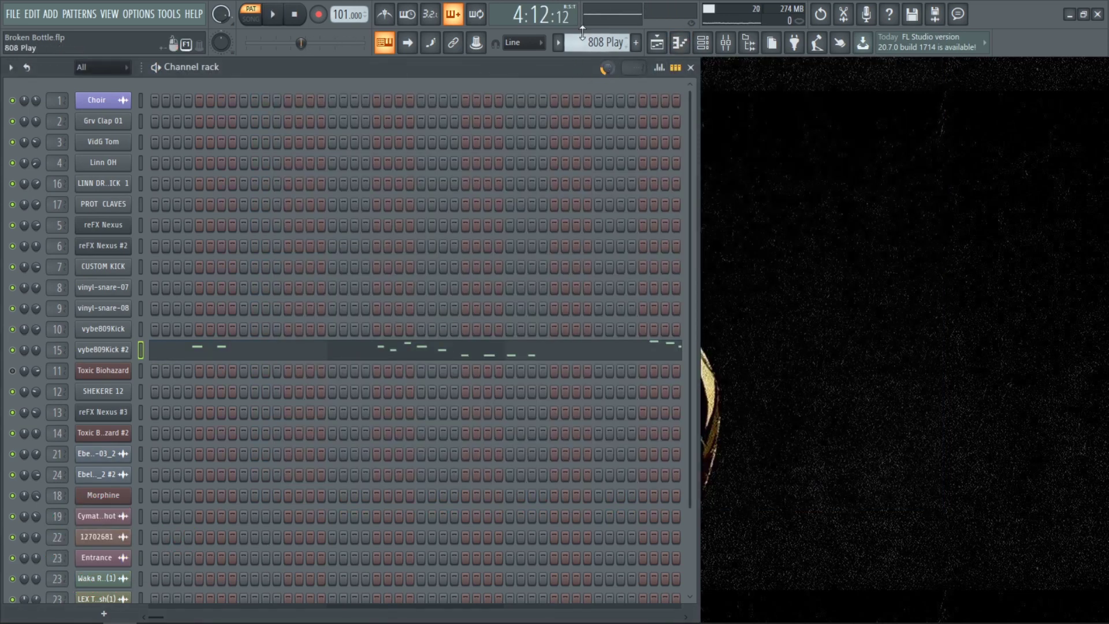
- Select the second 808 pattern, listed after 808 Play, and audition its vybe809Kick notes in the piano roll
{"action": "left_click", "coordinate": [567, 46]}
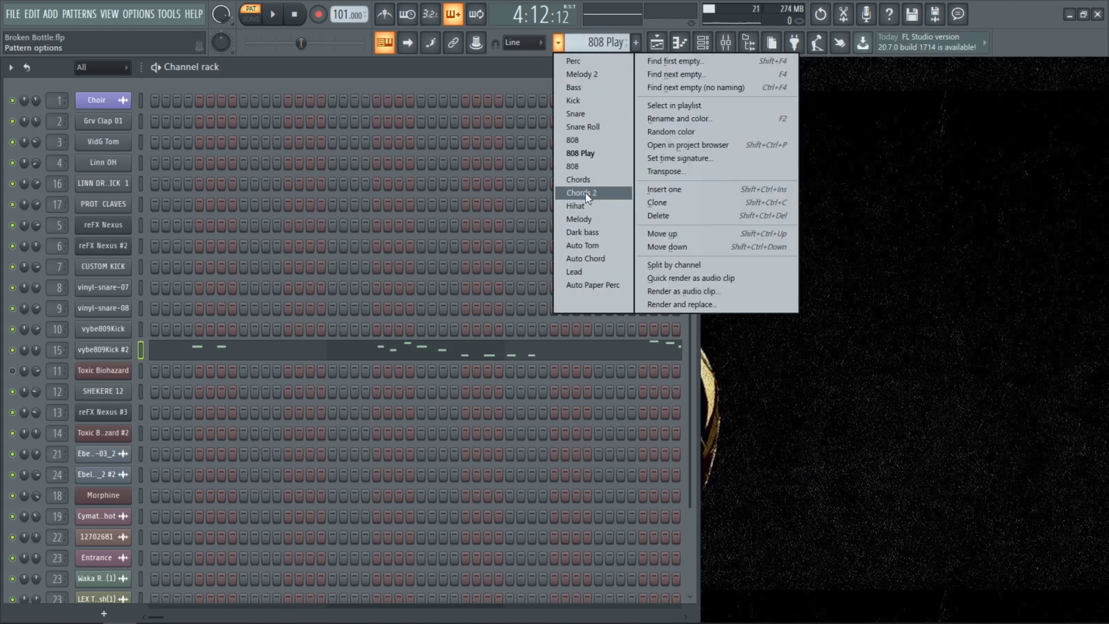
{"action": "left_click", "coordinate": [581, 169]}
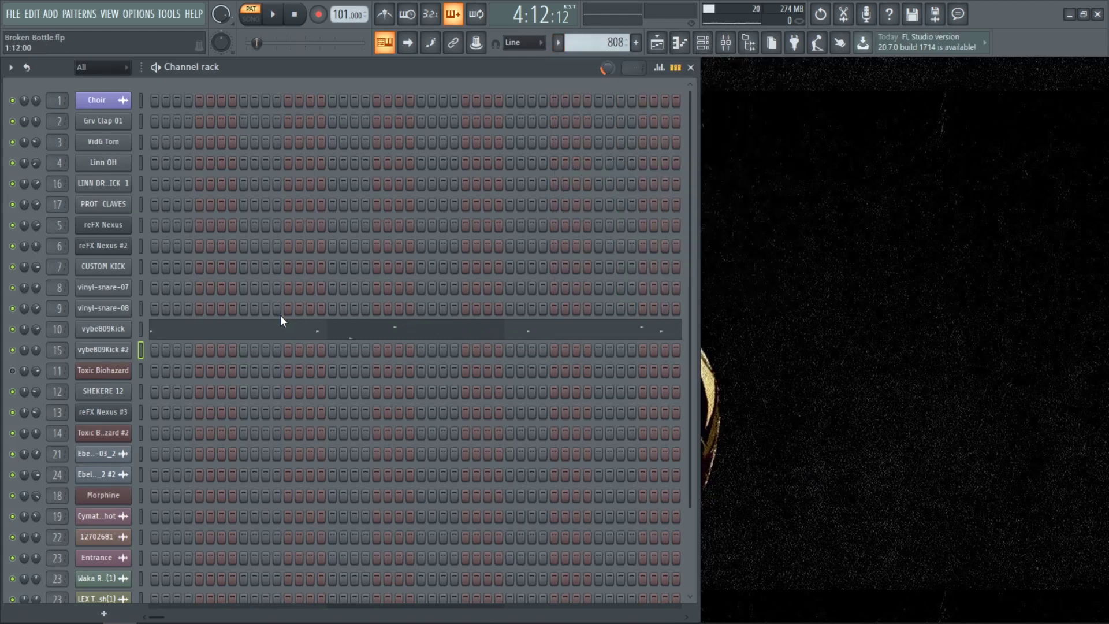
{"action": "left_click", "coordinate": [240, 334]}
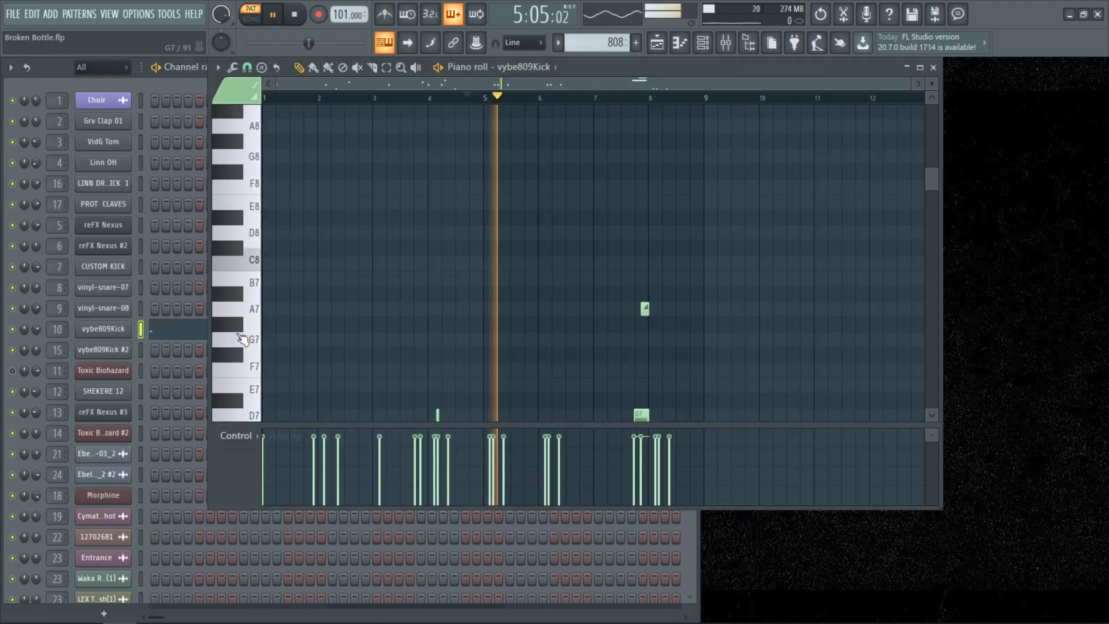
{"action": "scroll", "coordinate": [456, 234], "scroll_direction": "down", "scroll_amount": 2}
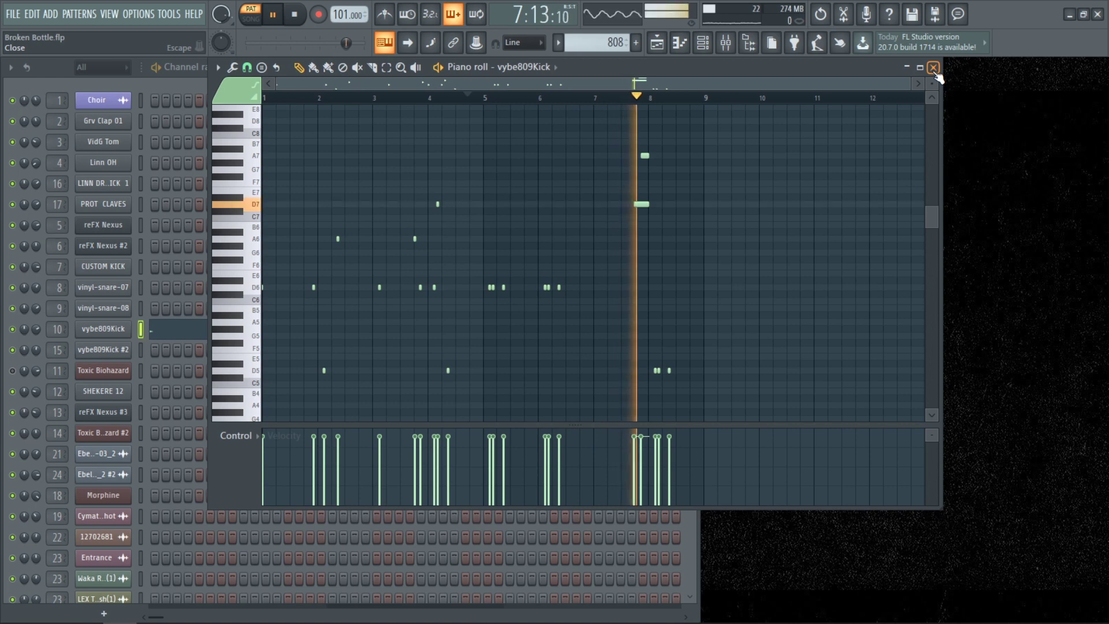
{"action": "key", "text": "space"}
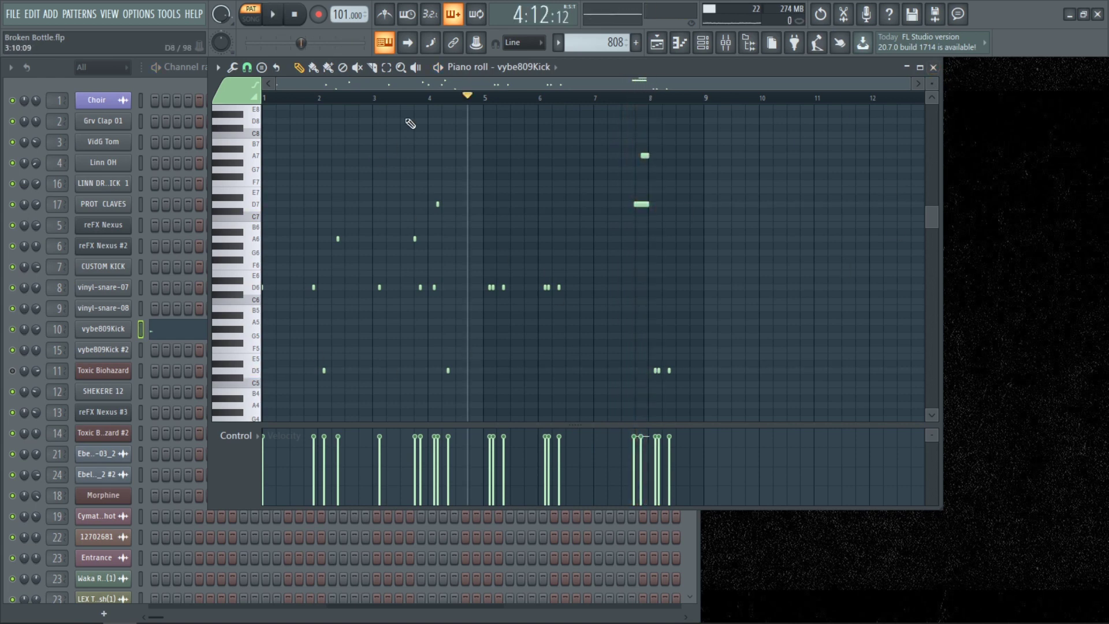
{"action": "left_click", "coordinate": [934, 68]}
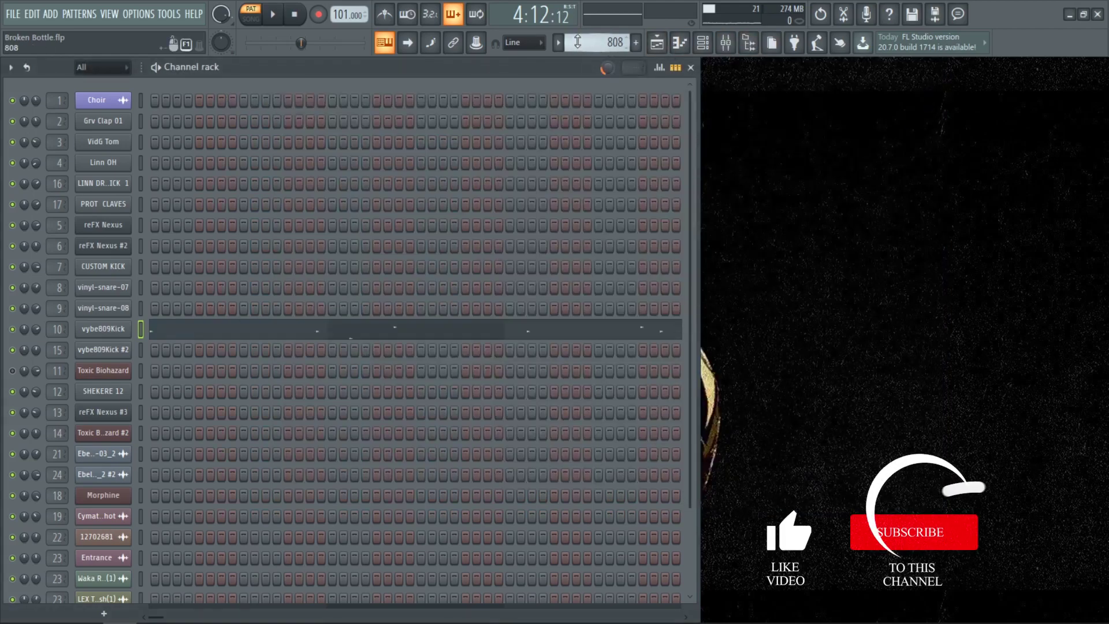
- Select the Chords pattern, unmute Toxic Biohazard and audition its chord notes in the piano roll
{"action": "left_click", "coordinate": [558, 44]}
{"action": "left_click", "coordinate": [609, 185]}
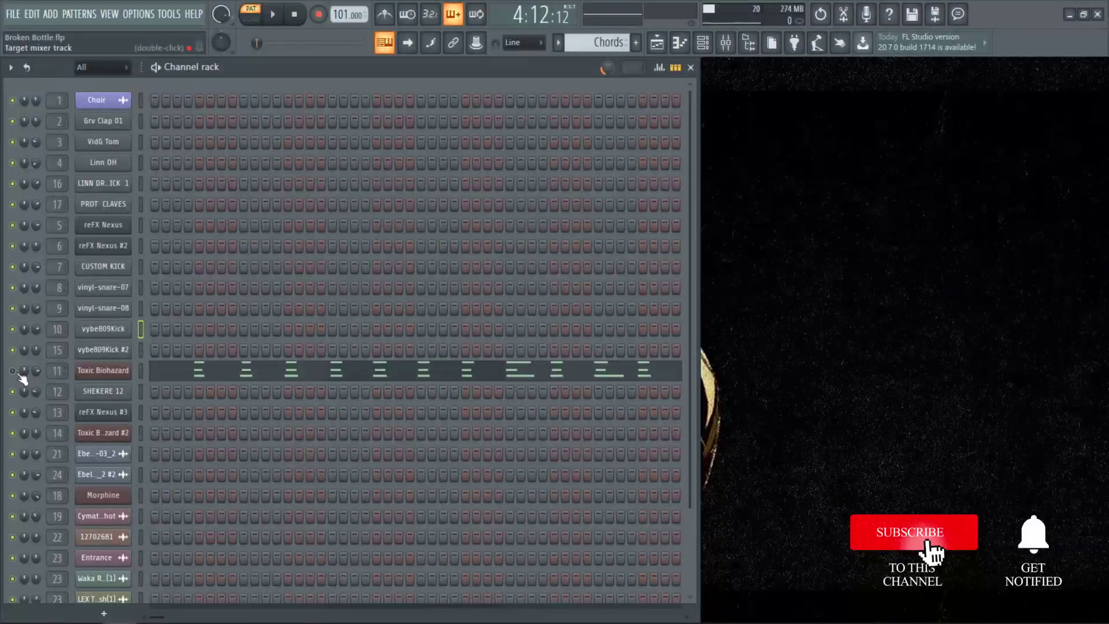
{"action": "left_click", "coordinate": [201, 371]}
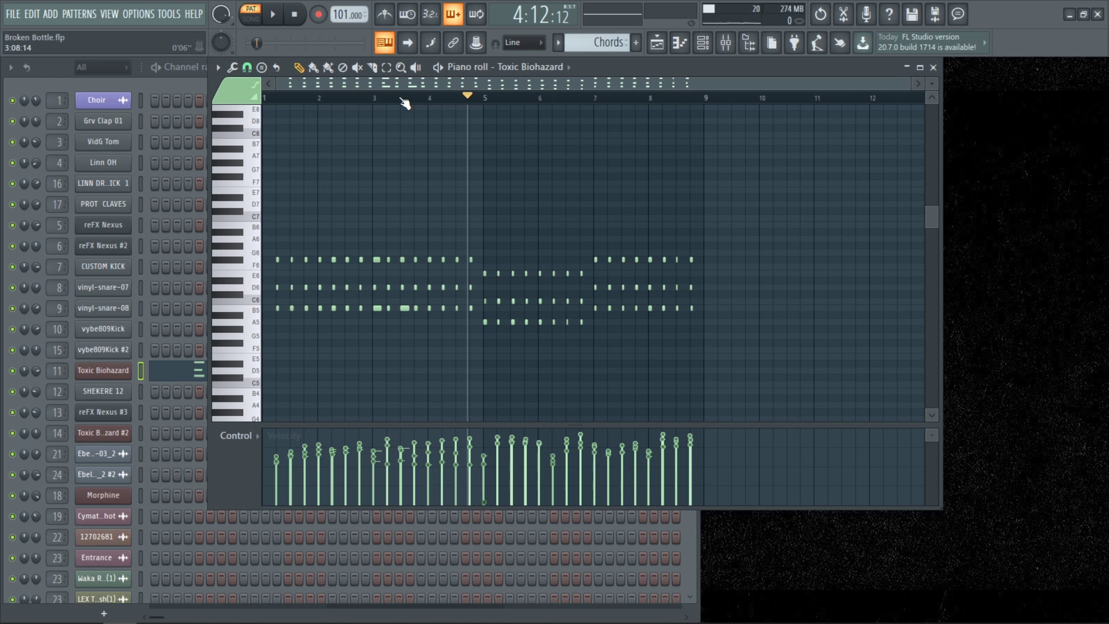
{"action": "key", "text": "space"}
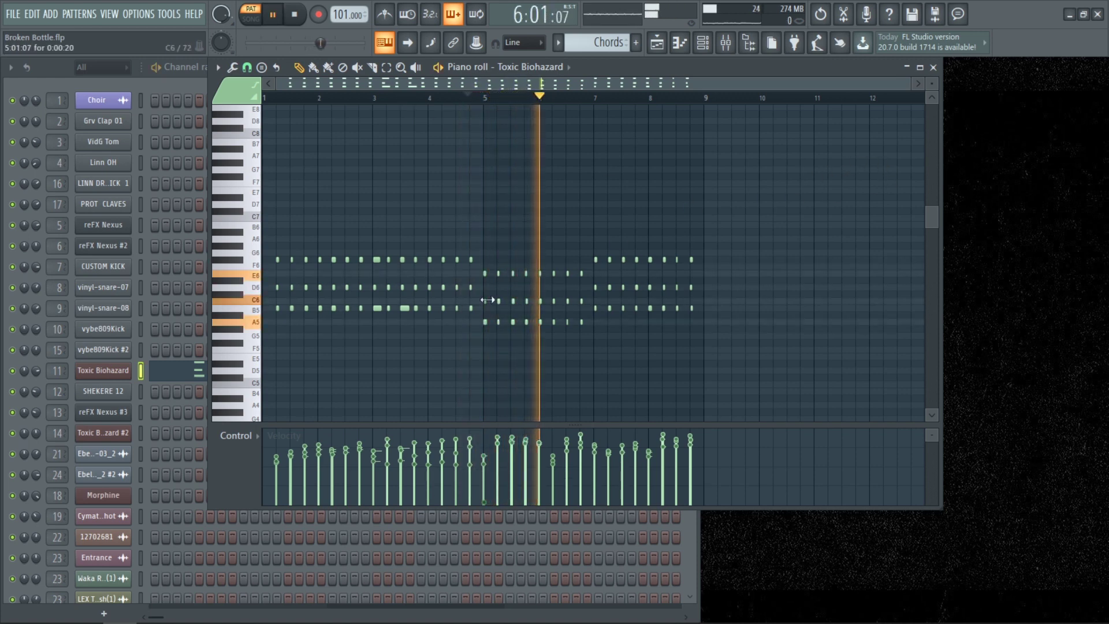
{"action": "key", "text": "space"}
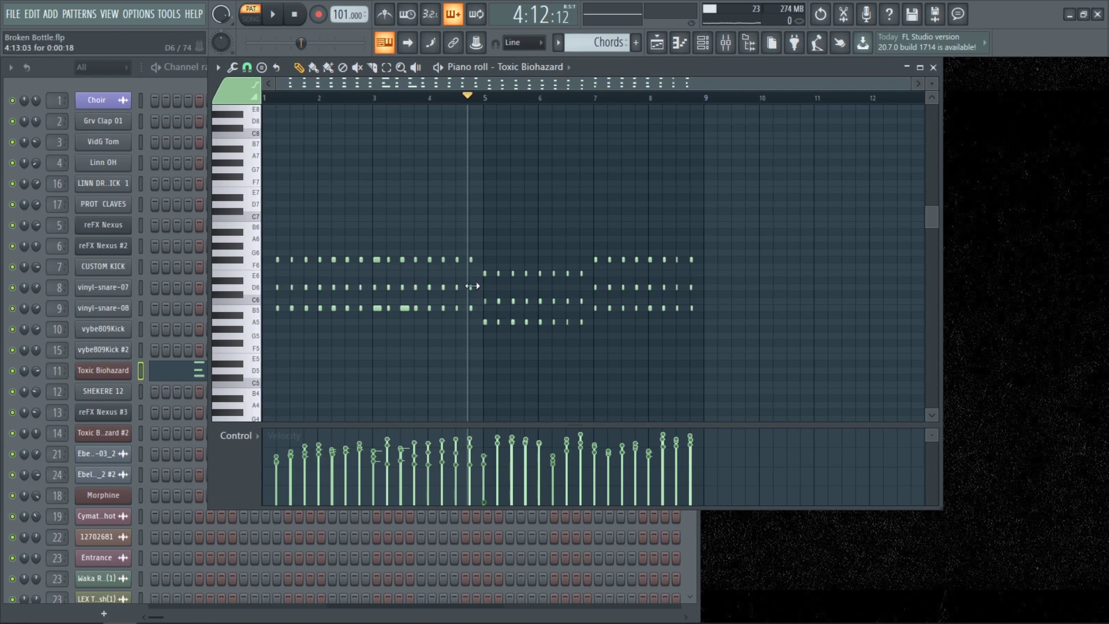
{"action": "left_click", "coordinate": [934, 68]}
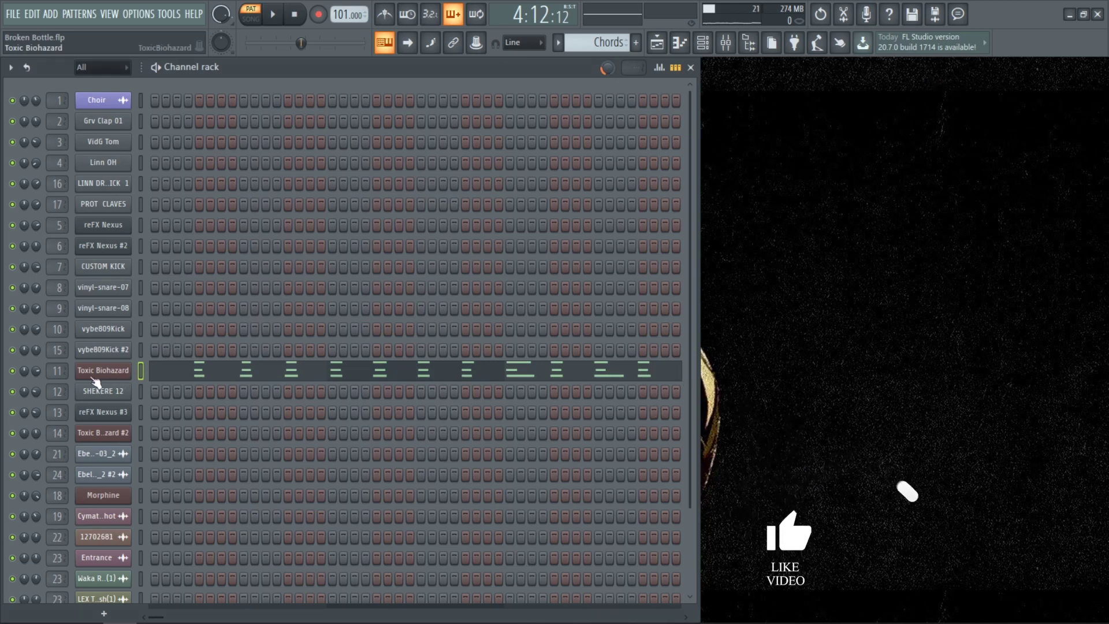
- Show the automation options of the Toxic Biohazard channel's mute switch, and review the song arrangement in the playlist
{"action": "right_click", "coordinate": [12, 370]}
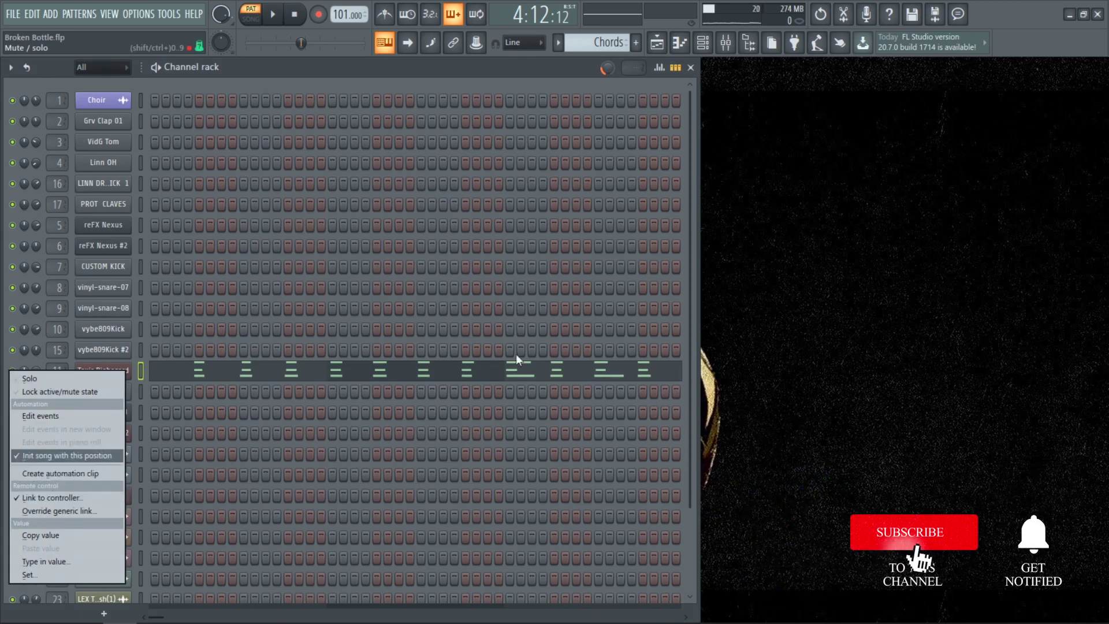
{"action": "left_click", "coordinate": [657, 43]}
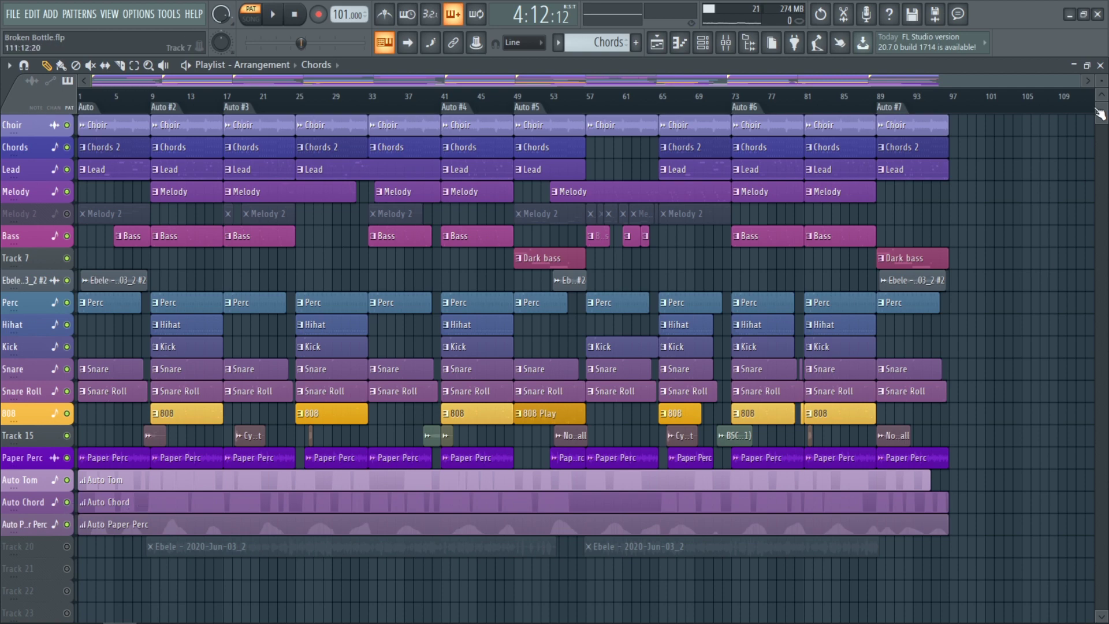
{"action": "left_click", "coordinate": [1100, 66]}
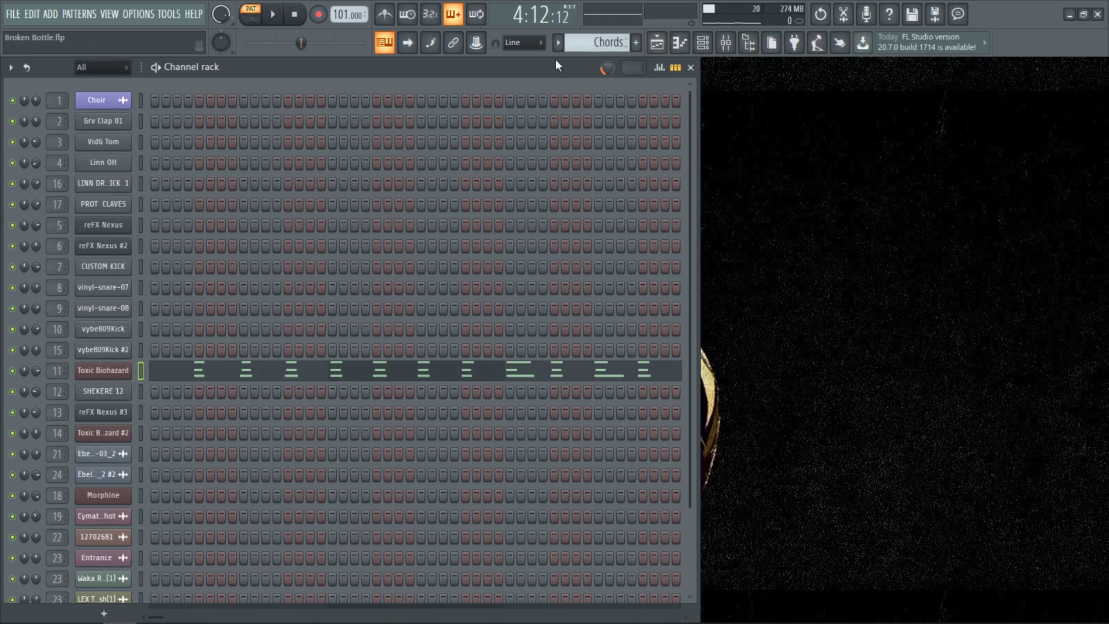
- Select the Chords 2 pattern and audition its Toxic Biohazard notes in the piano roll
{"action": "left_click", "coordinate": [567, 44]}
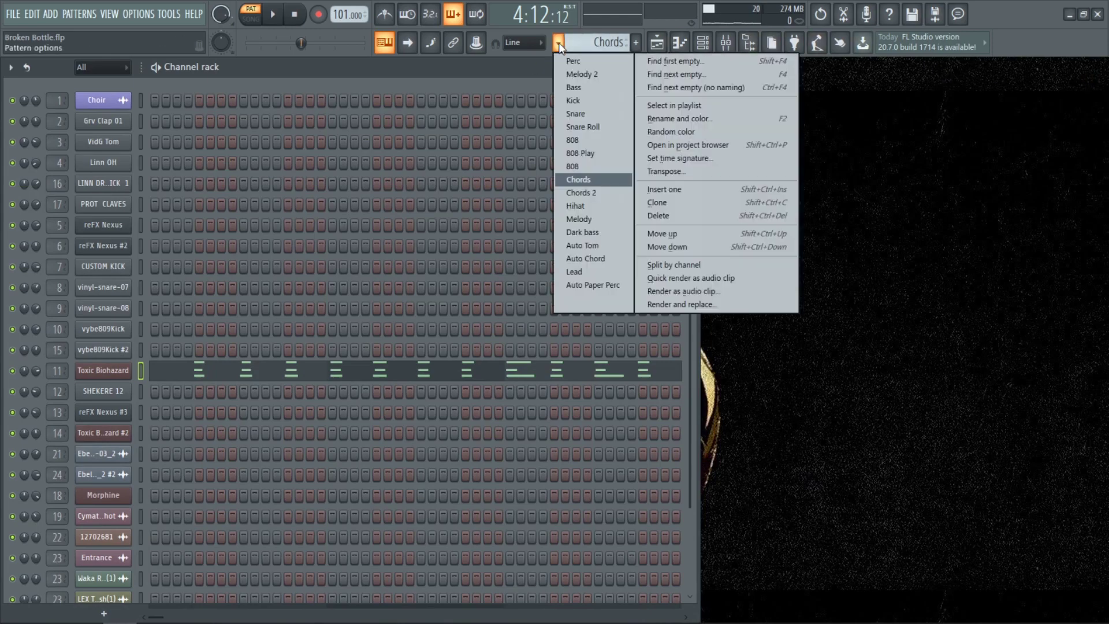
{"action": "left_click", "coordinate": [603, 198]}
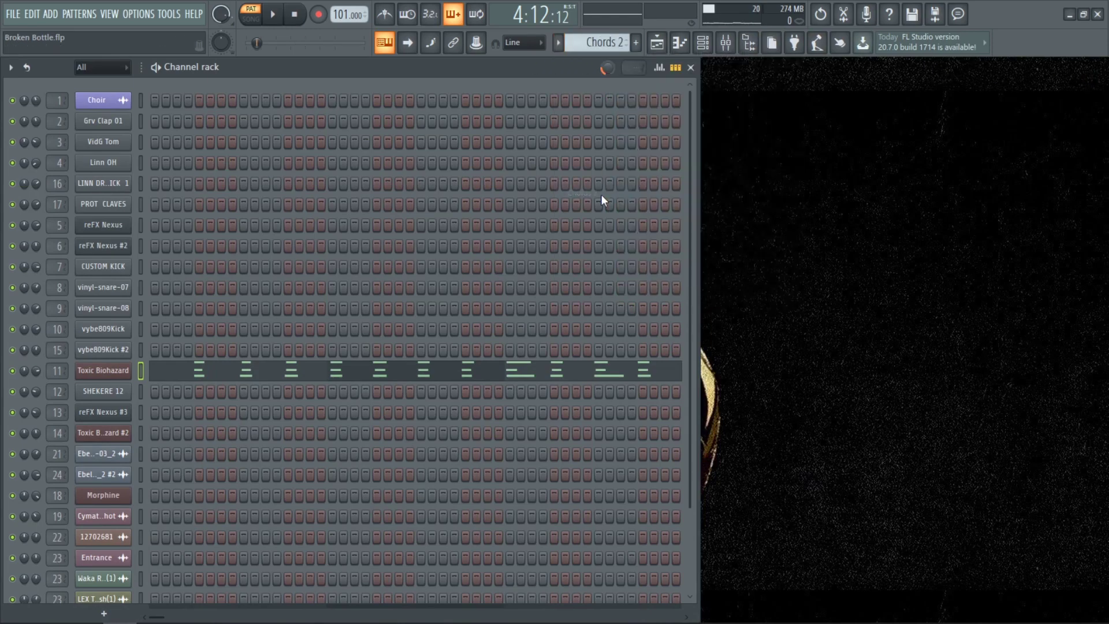
{"action": "left_click", "coordinate": [351, 372]}
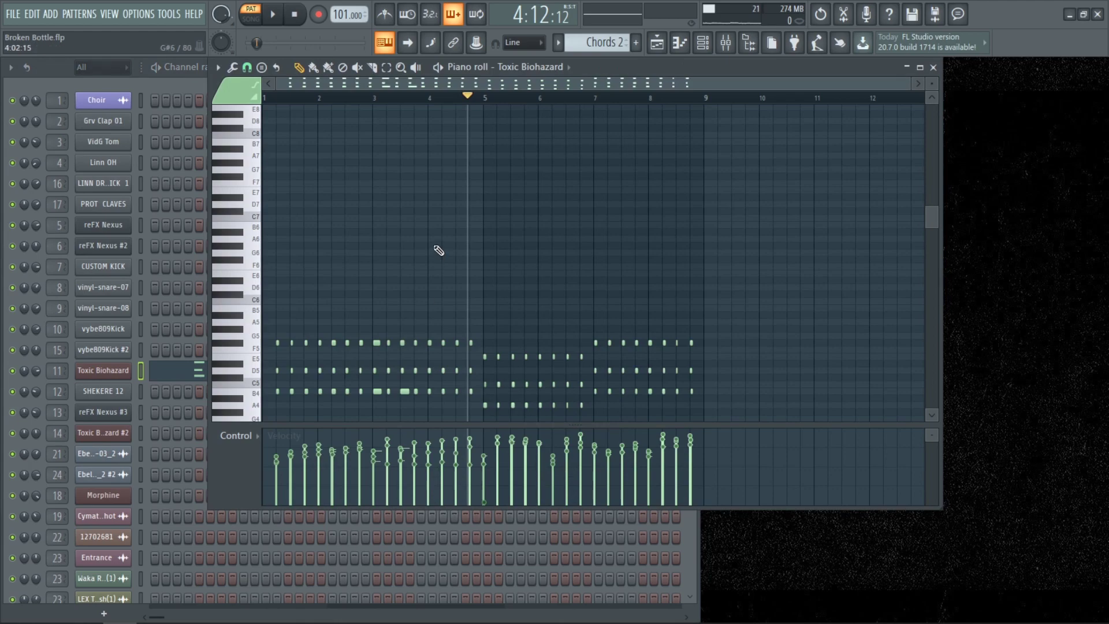
{"action": "key", "text": "space"}
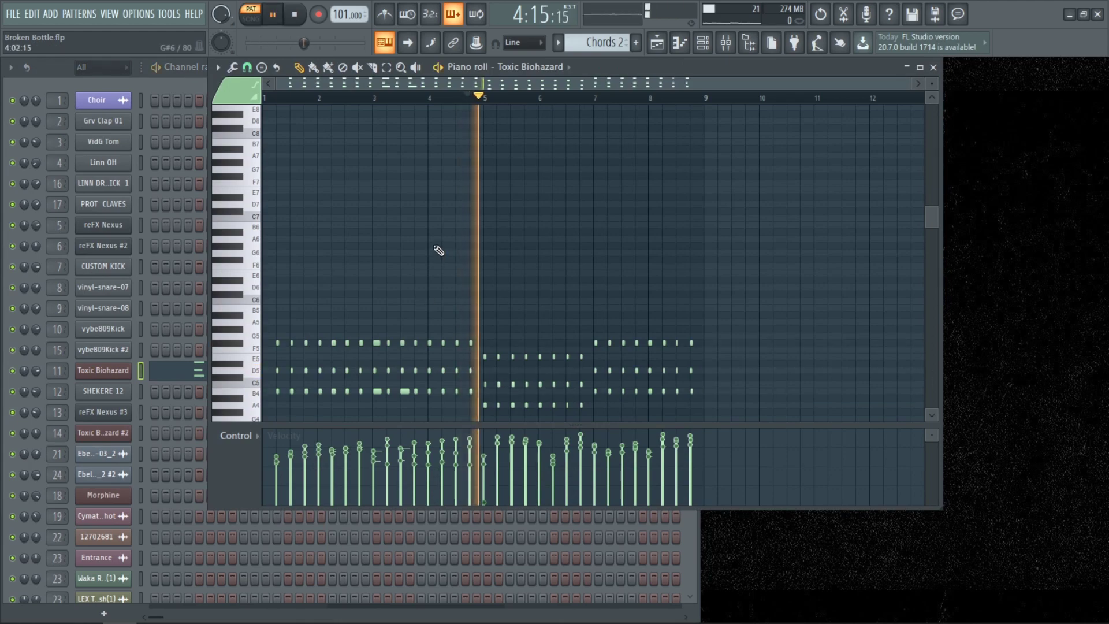
{"action": "key", "text": "space"}
{"action": "left_click", "coordinate": [934, 68]}
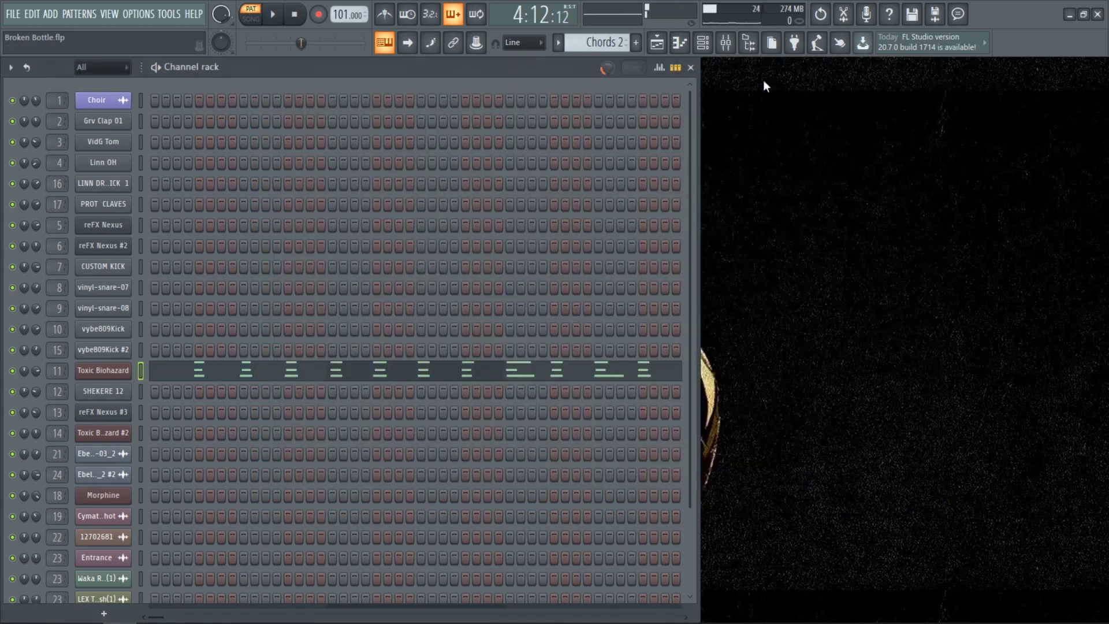
- Select the Hihat pattern and audition its SHEKERE 12 notes in the piano roll
{"action": "left_click", "coordinate": [557, 43]}
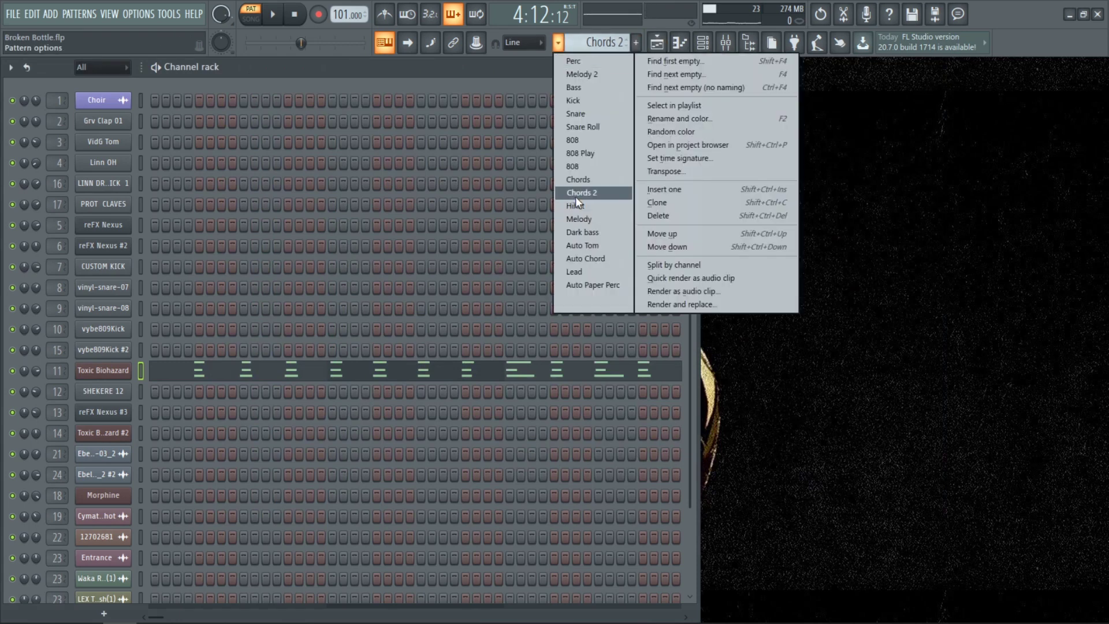
{"action": "left_click", "coordinate": [589, 206]}
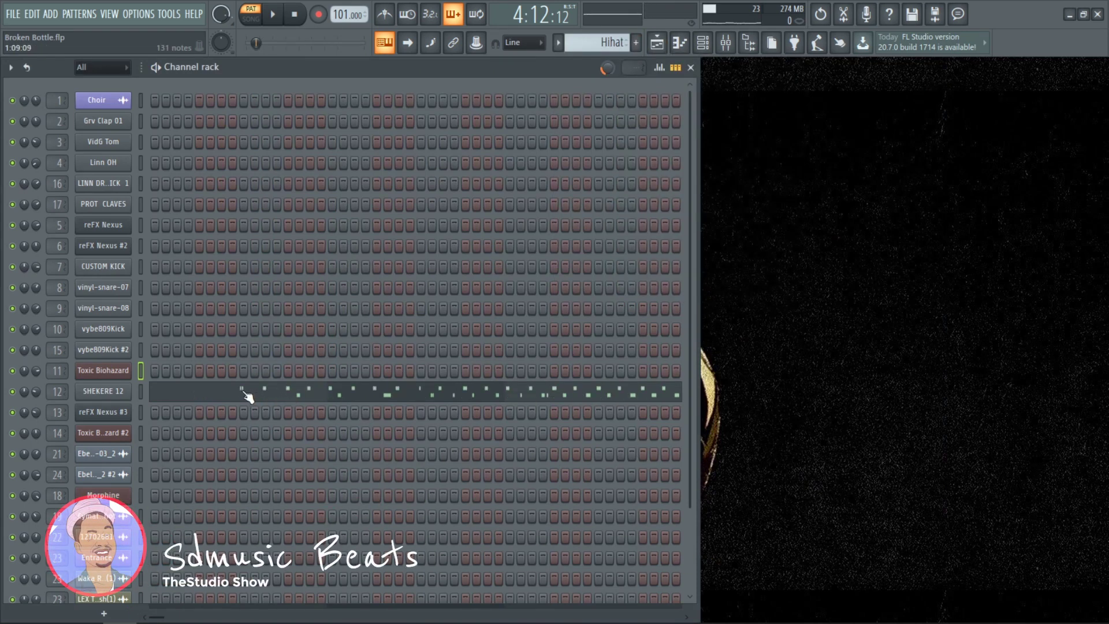
{"action": "left_click", "coordinate": [248, 392]}
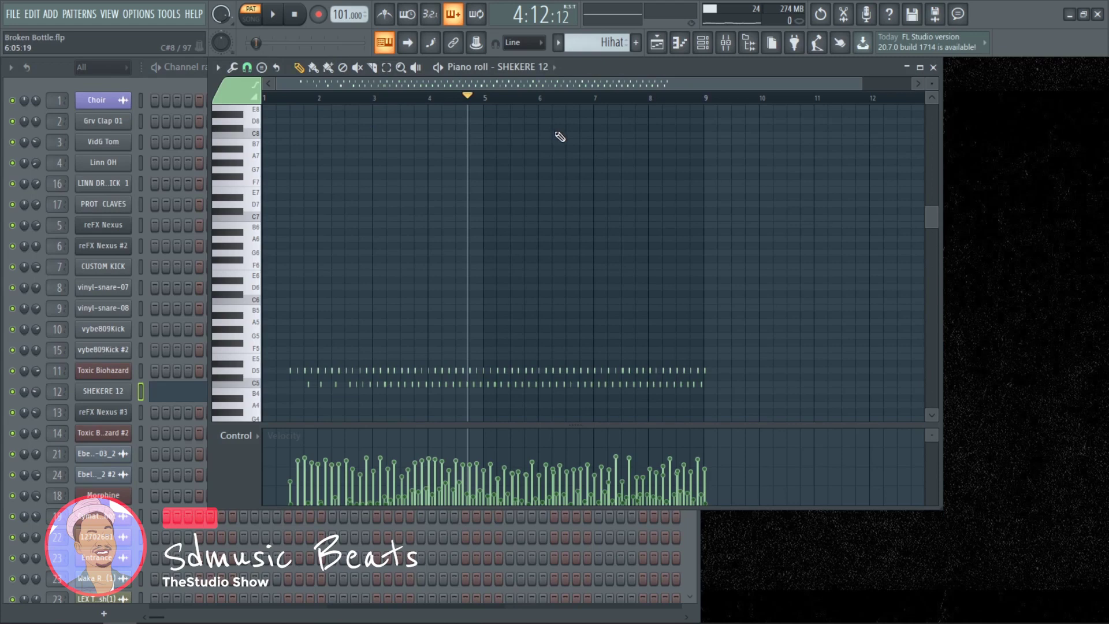
{"action": "key", "text": "space"}
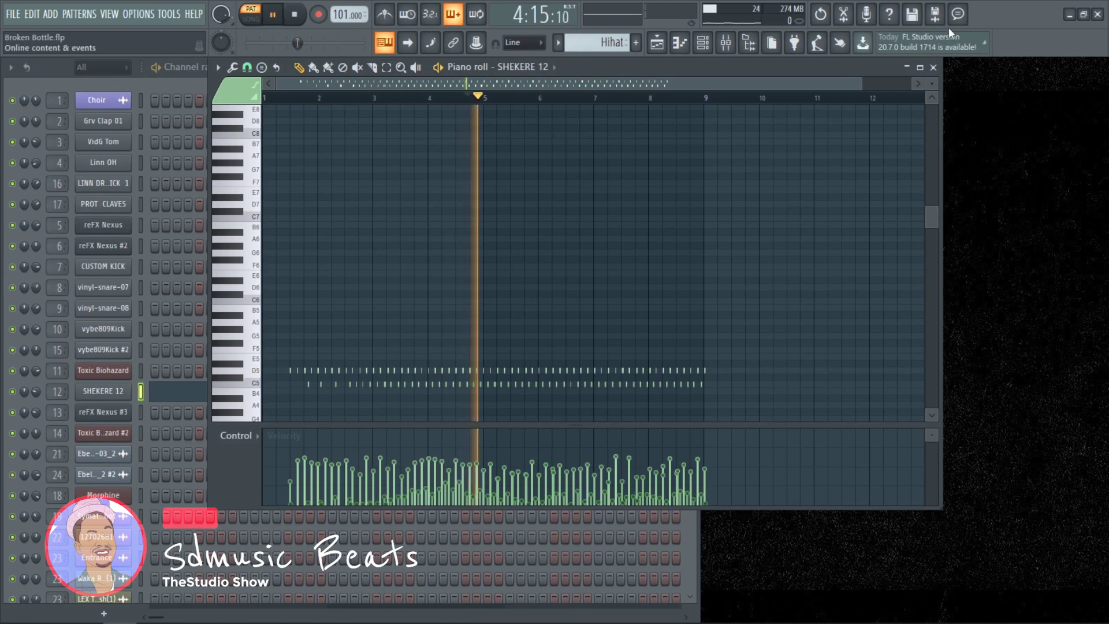
{"action": "left_click", "coordinate": [934, 68]}
{"action": "key", "text": "space"}
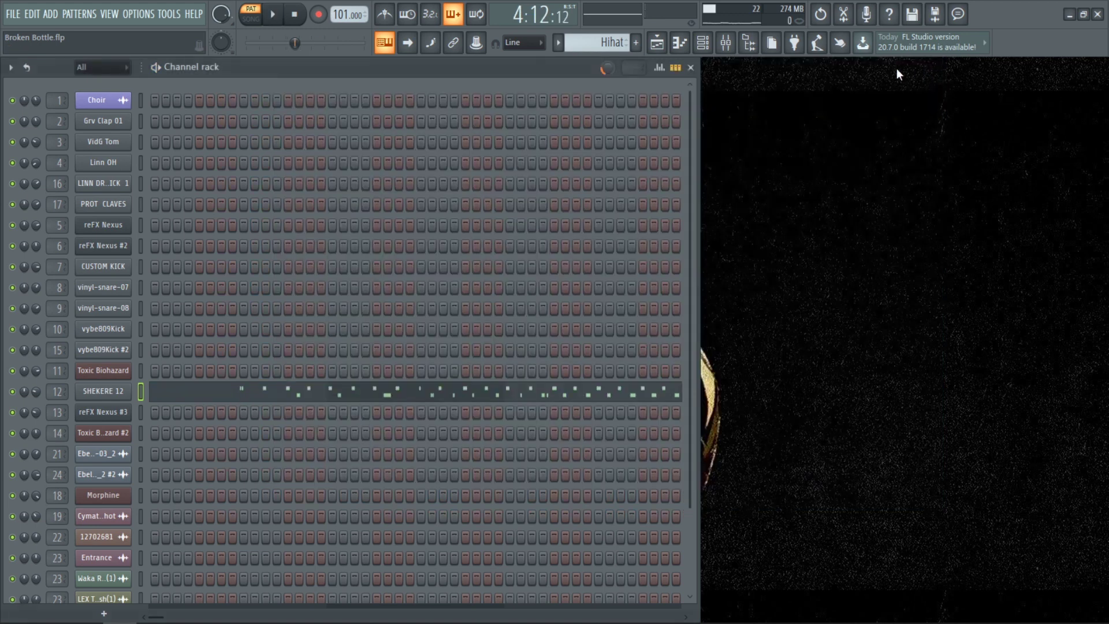
- Select the Melody pattern and audition its reFX Nexus #3 notes in the piano roll, starting in bar 4
{"action": "left_click", "coordinate": [558, 43]}
{"action": "left_click", "coordinate": [580, 219]}
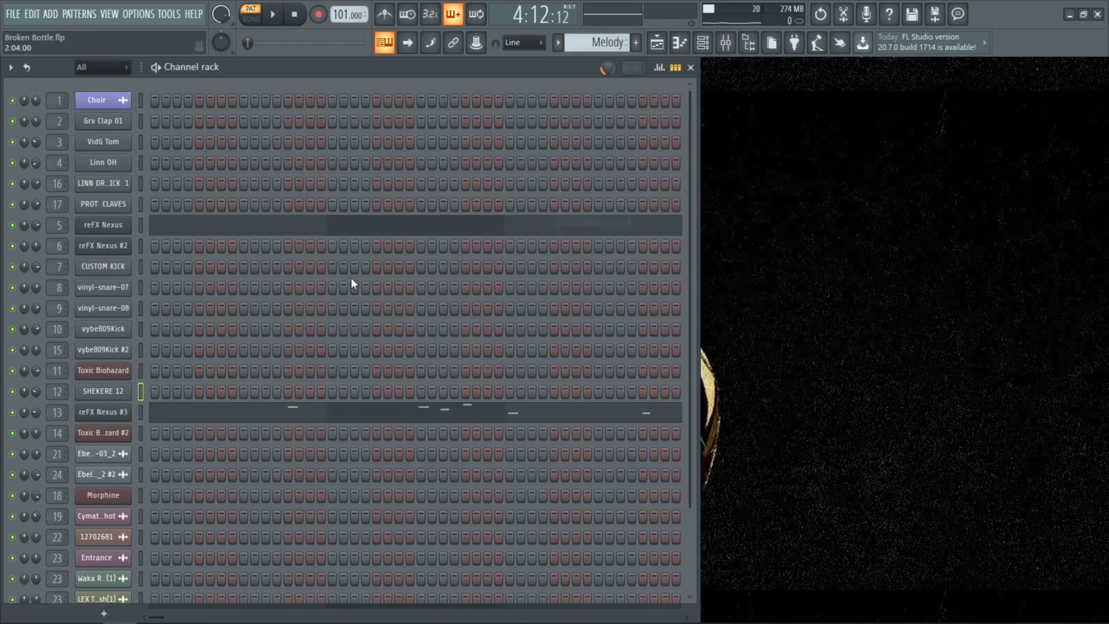
{"action": "left_click", "coordinate": [299, 413]}
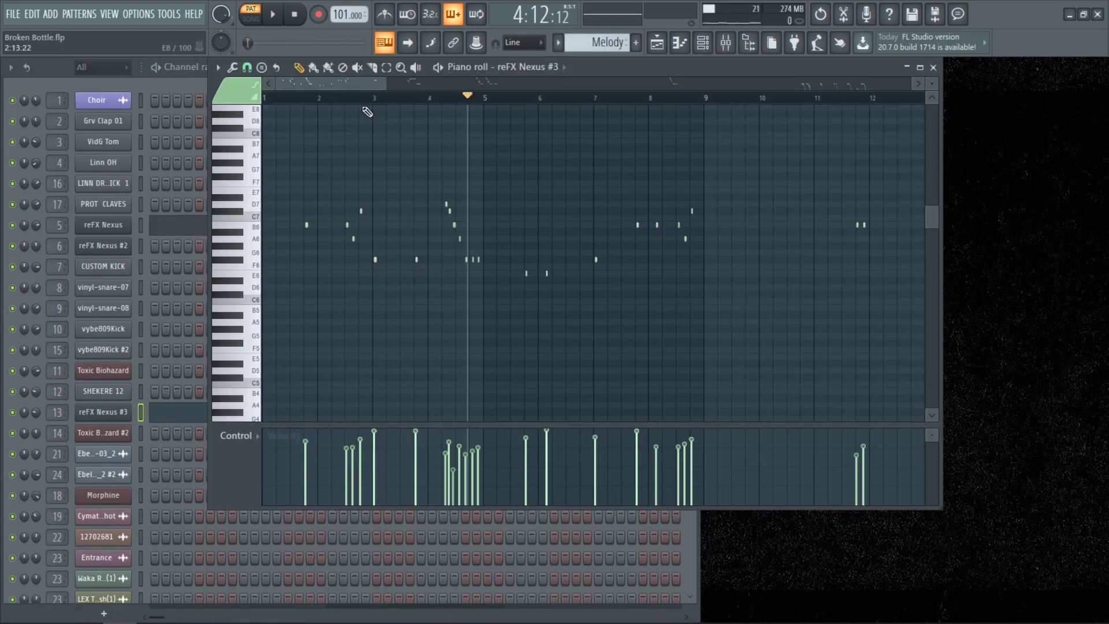
{"action": "left_click", "coordinate": [437, 98]}
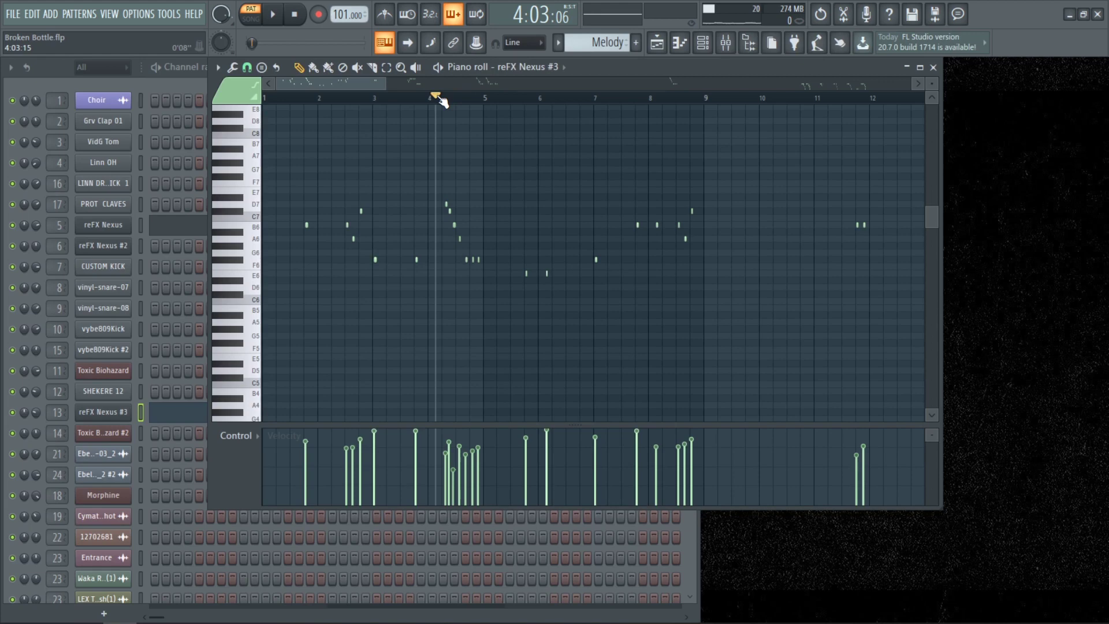
{"action": "key", "text": "space"}
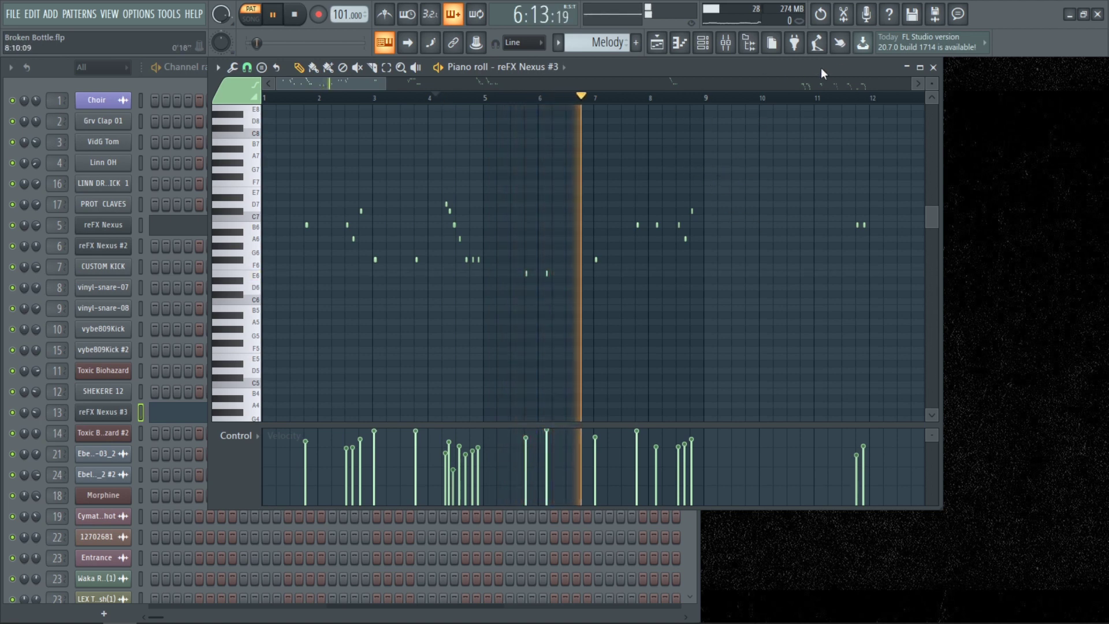
{"action": "left_click", "coordinate": [934, 67]}
{"action": "key", "text": "space"}
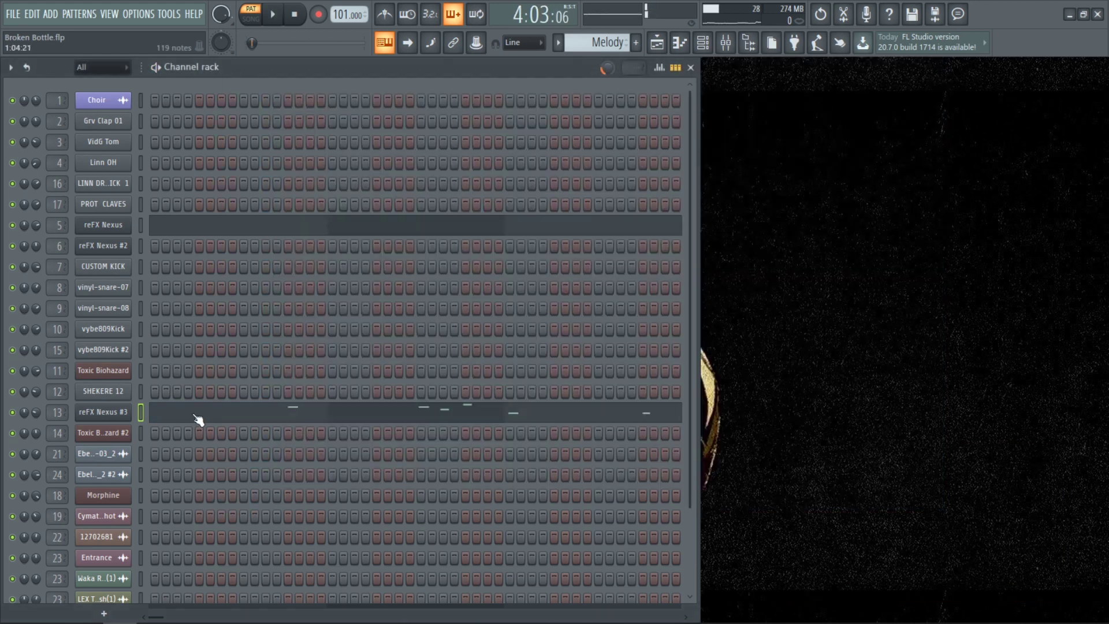
- Audition the Melody pattern's reFX Nexus notes in the piano roll, starting playback near the end of bar 48
{"action": "left_click", "coordinate": [385, 227]}
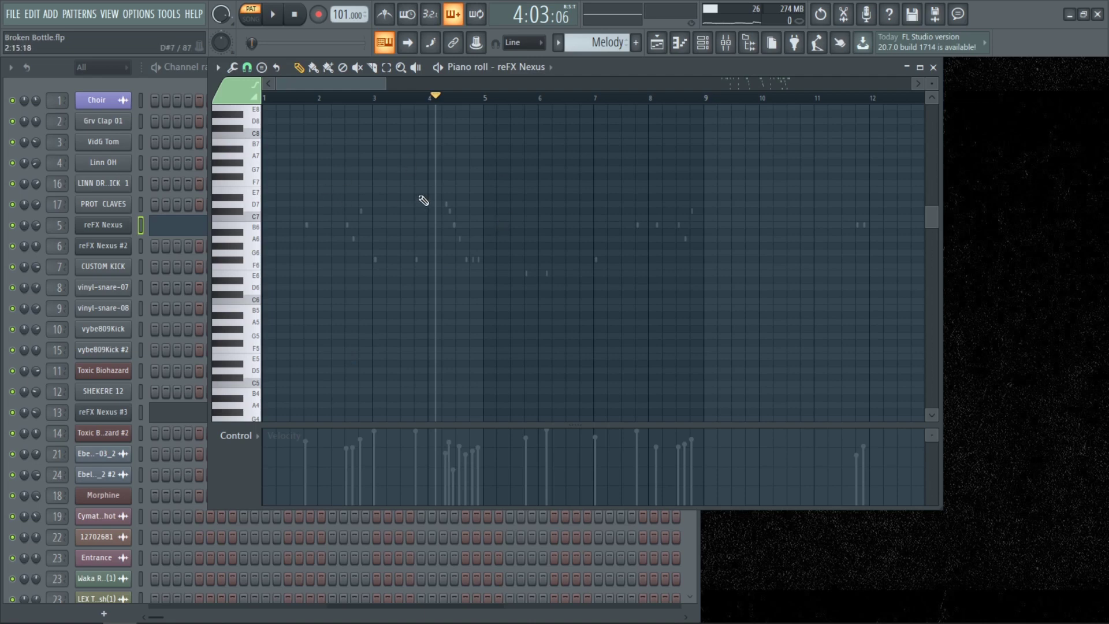
{"action": "scroll", "coordinate": [416, 228], "scroll_direction": "down", "scroll_amount": 5}
{"action": "left_click", "coordinate": [723, 98]}
{"action": "key", "text": "space"}
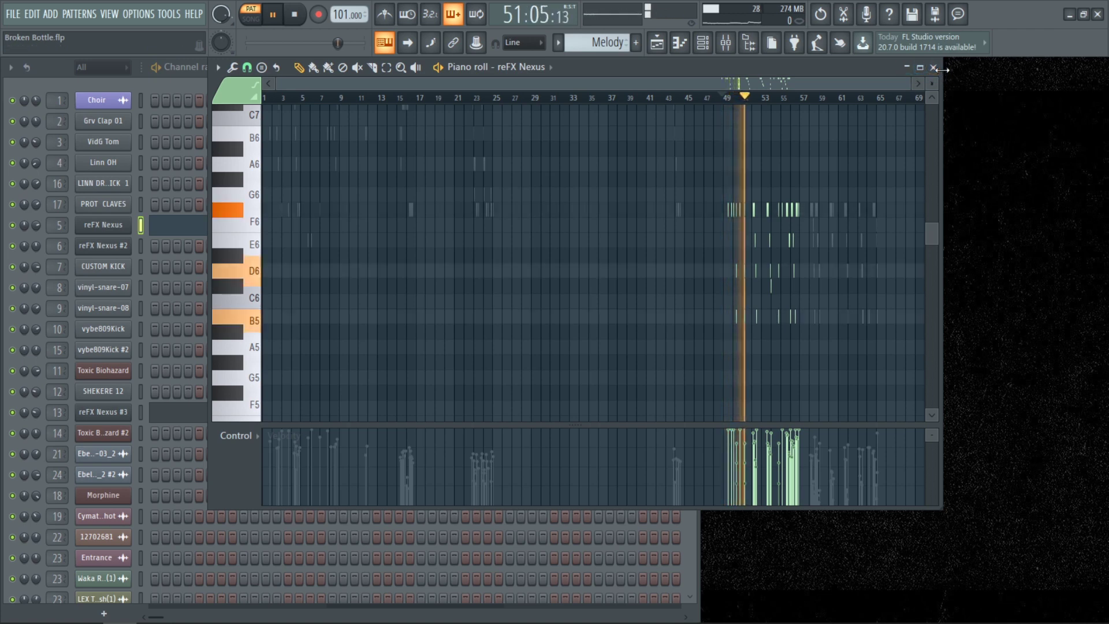
{"action": "key", "text": "space"}
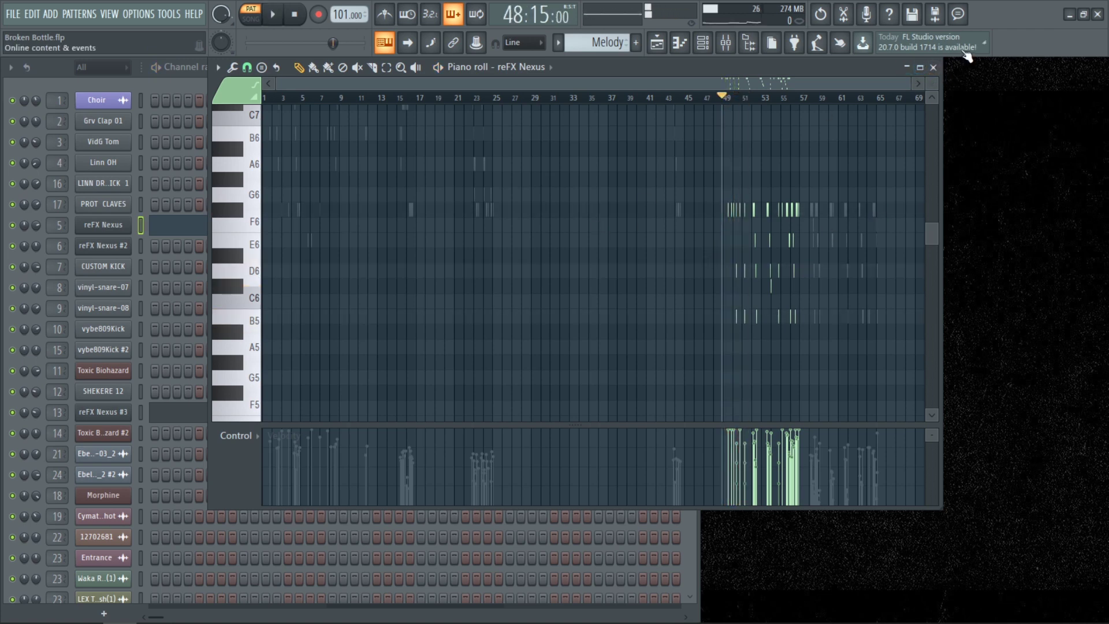
{"action": "left_click", "coordinate": [934, 67]}
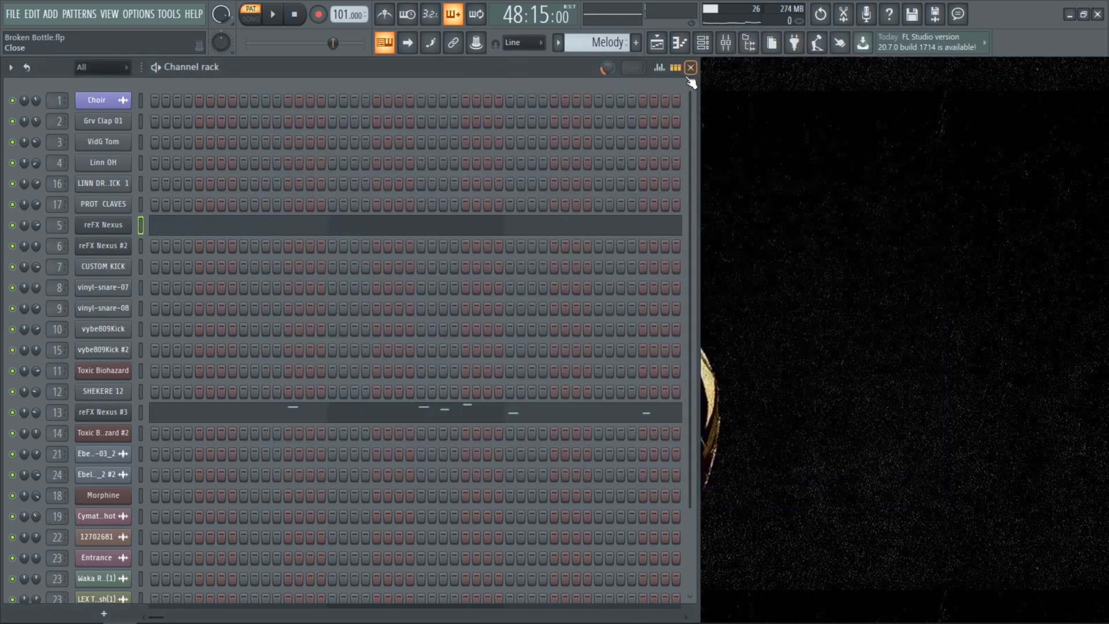
- Audition the Dark bass pattern's Toxic Biohazard #2 notes in the piano roll
{"action": "key", "text": "F7"}
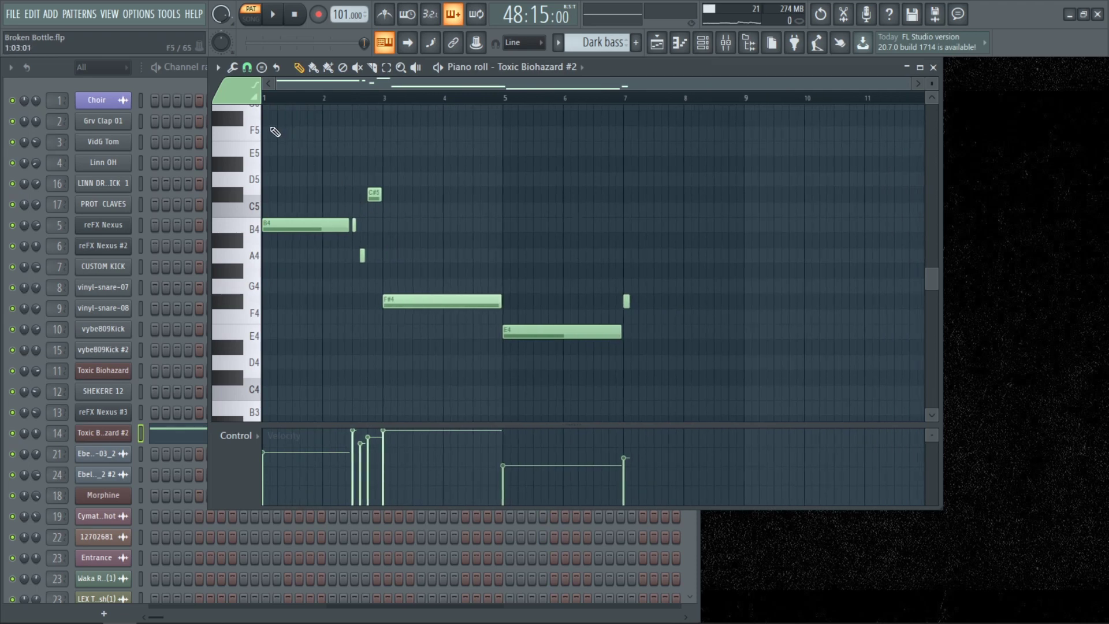
{"action": "key", "text": "space"}
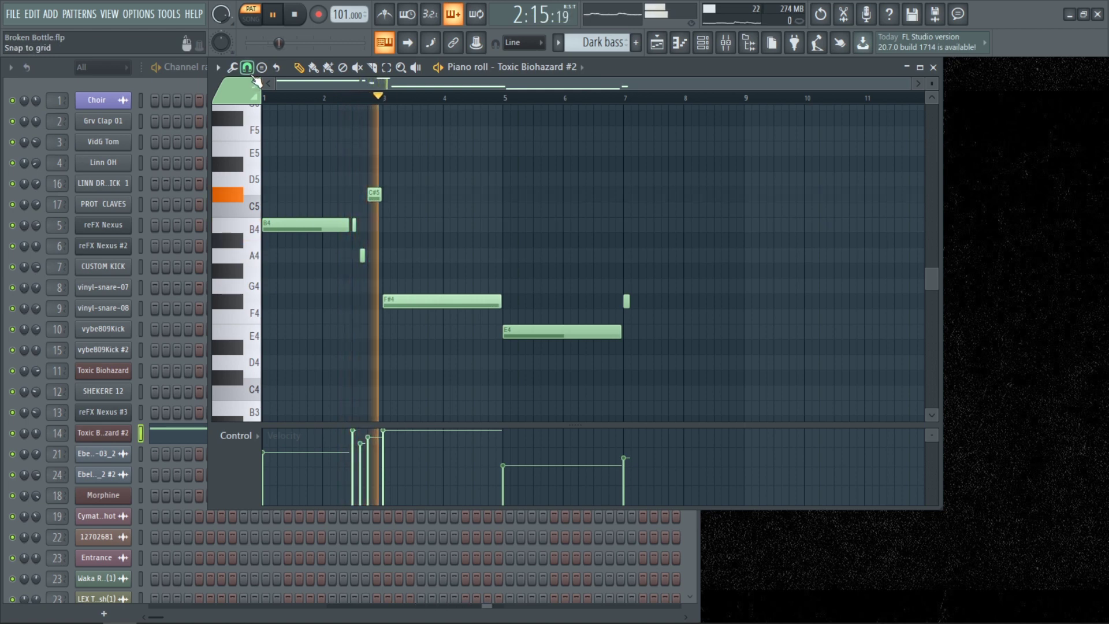
{"action": "key", "text": "space"}
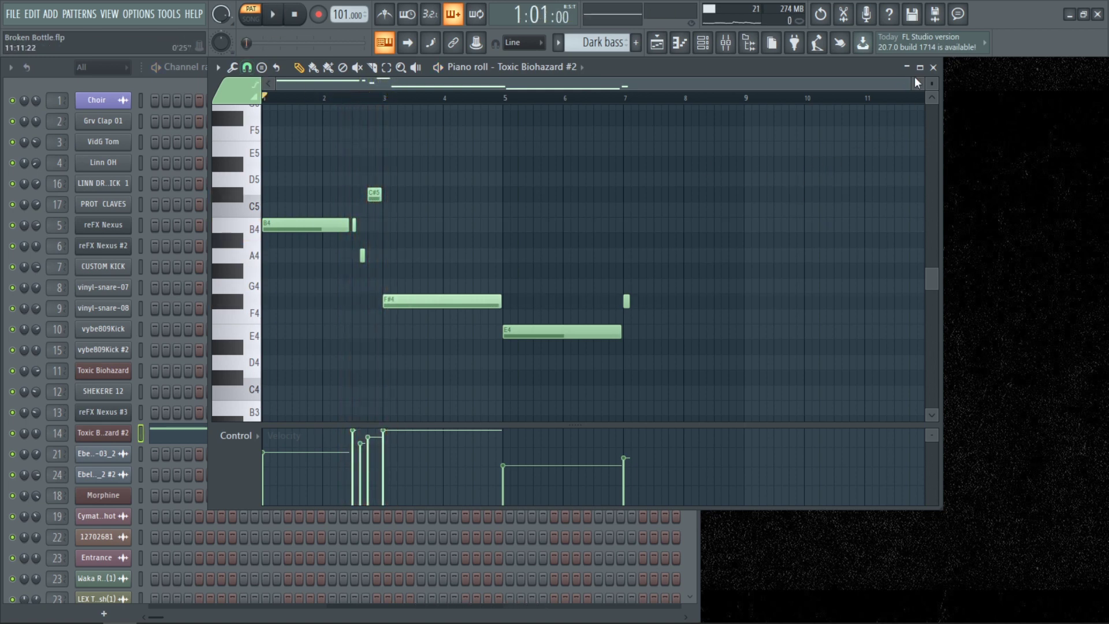
{"action": "left_click", "coordinate": [933, 67]}
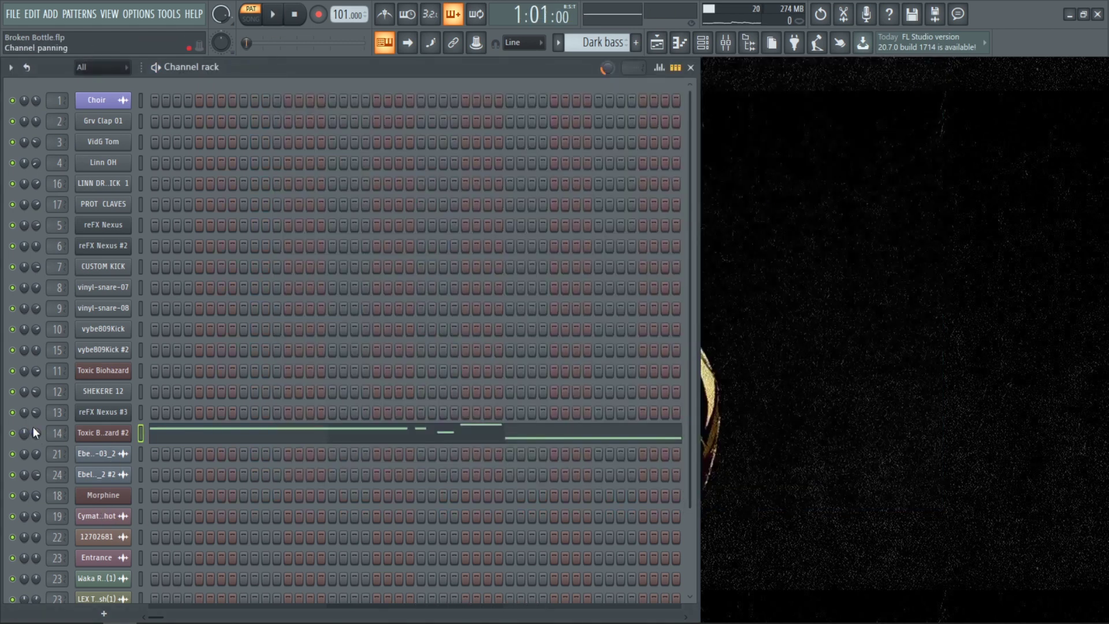
- Review the Auto Tom and Auto Chord patterns in the channel rack
{"action": "left_click", "coordinate": [558, 43]}
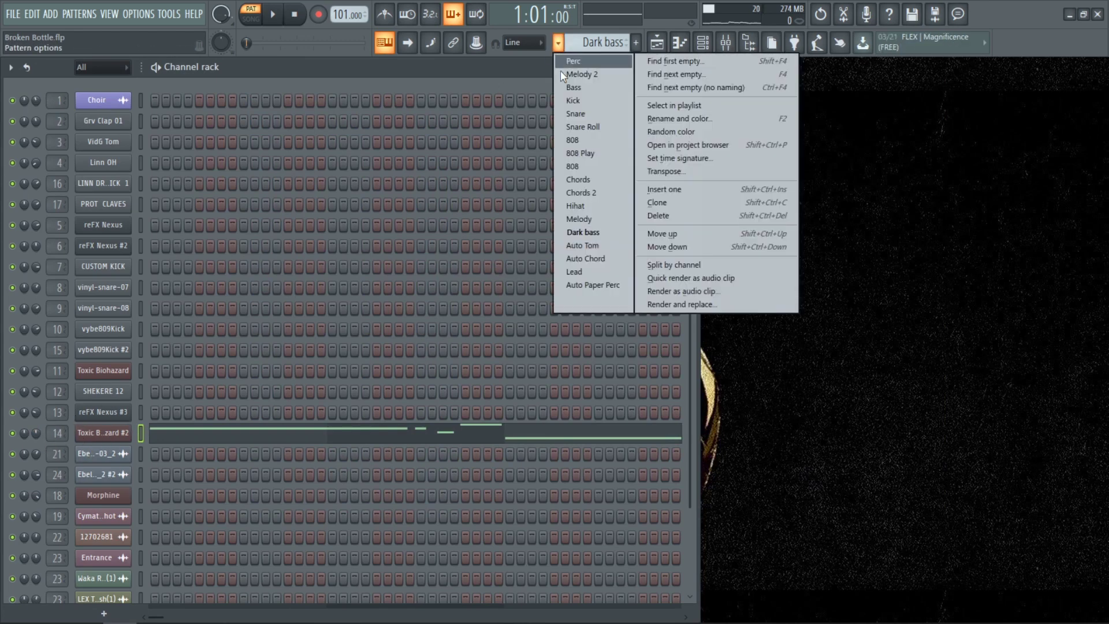
{"action": "left_click", "coordinate": [589, 247]}
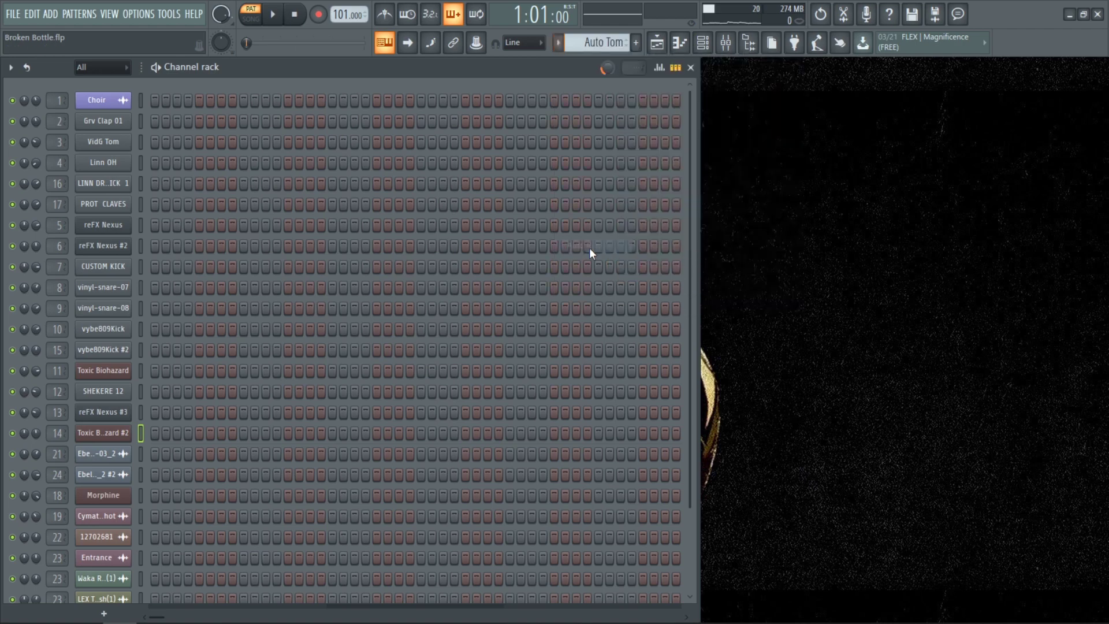
{"action": "left_click", "coordinate": [559, 43]}
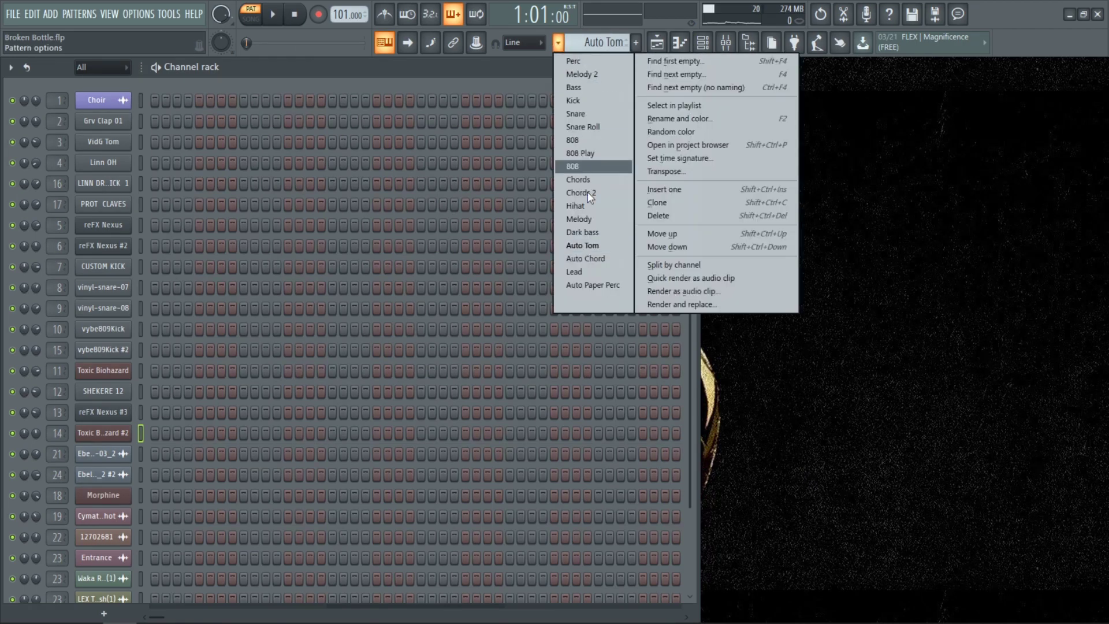
{"action": "left_click", "coordinate": [596, 262]}
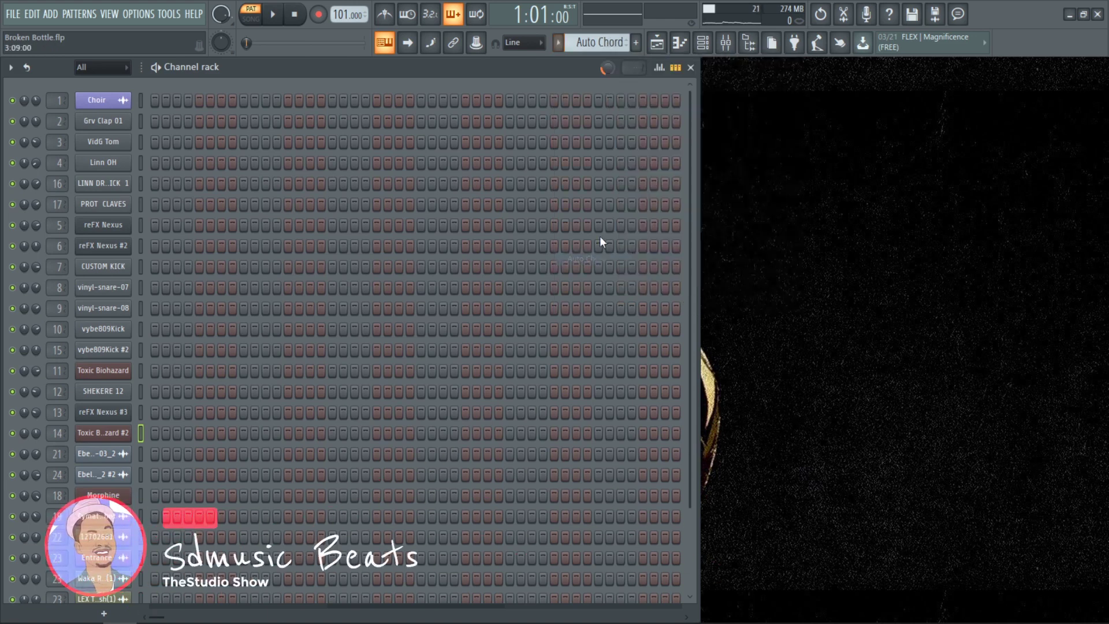
- Select the Lead pattern and examine its Morphine notes in the piano roll
{"action": "left_click", "coordinate": [563, 45]}
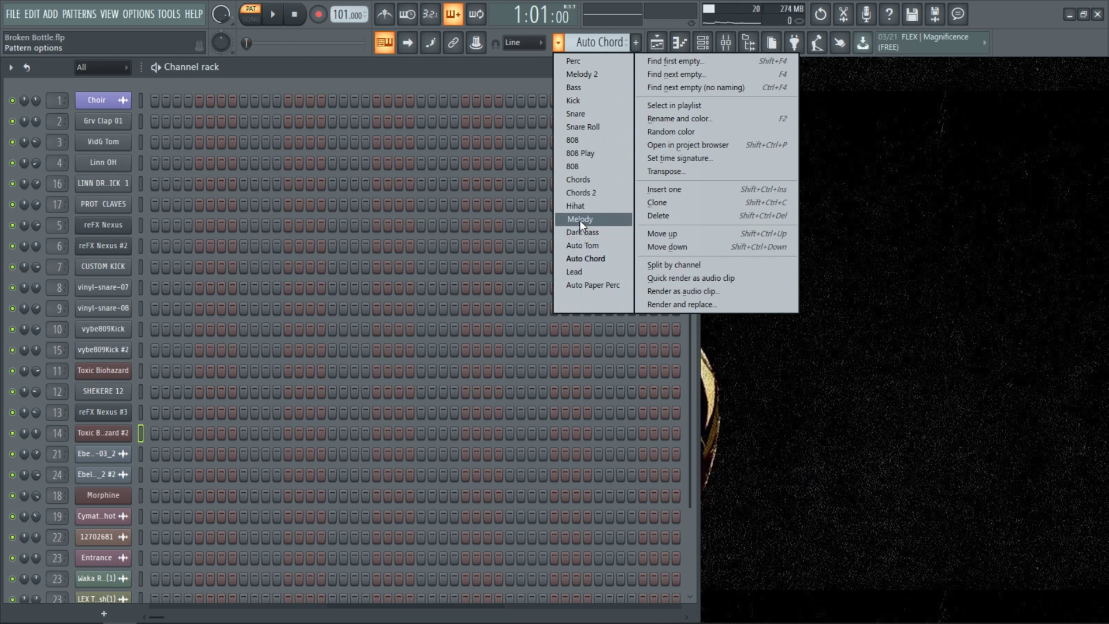
{"action": "left_click", "coordinate": [577, 274]}
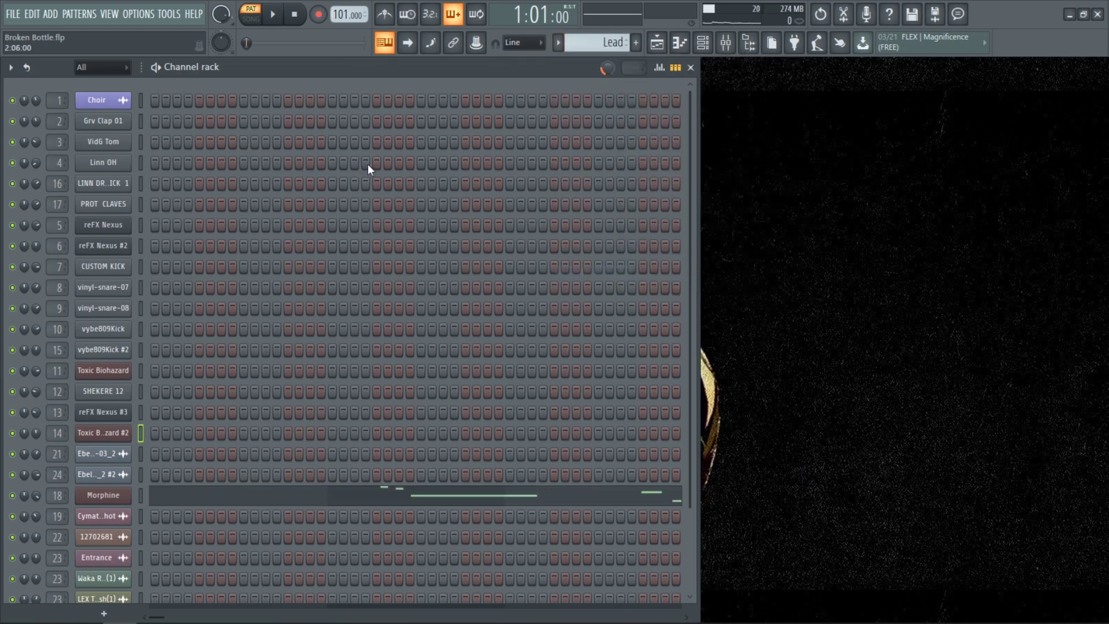
{"action": "left_click", "coordinate": [375, 495]}
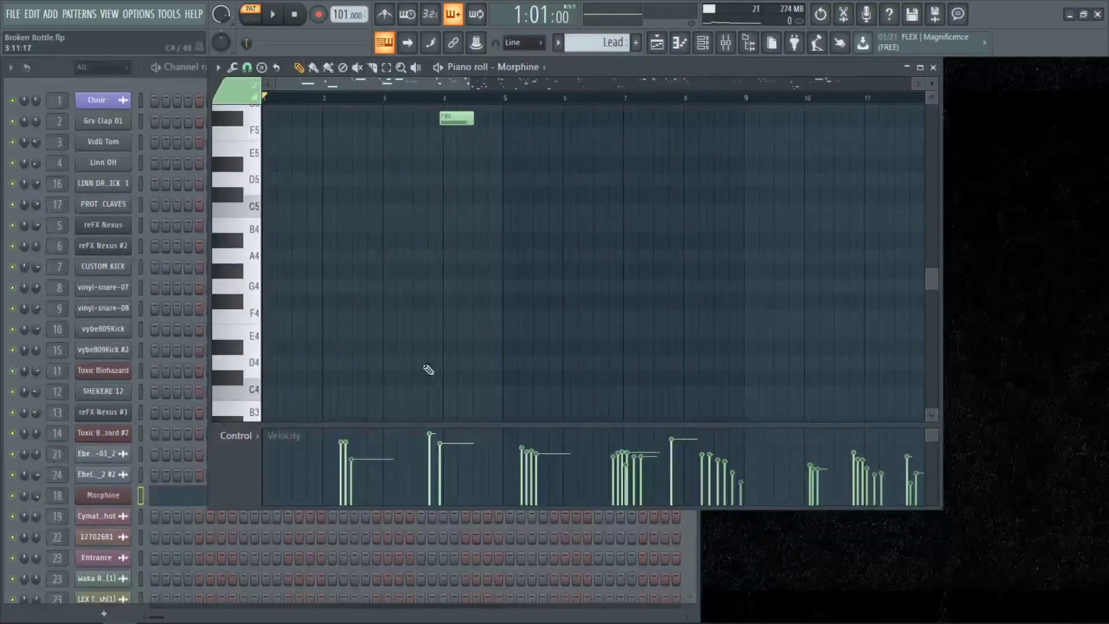
{"action": "scroll", "coordinate": [483, 216], "scroll_direction": "up", "scroll_amount": 4}
{"action": "scroll", "coordinate": [415, 207], "scroll_direction": "down", "scroll_amount": 3, "text": "ctrl"}
{"action": "scroll", "coordinate": [322, 177], "scroll_direction": "up", "scroll_amount": 3}
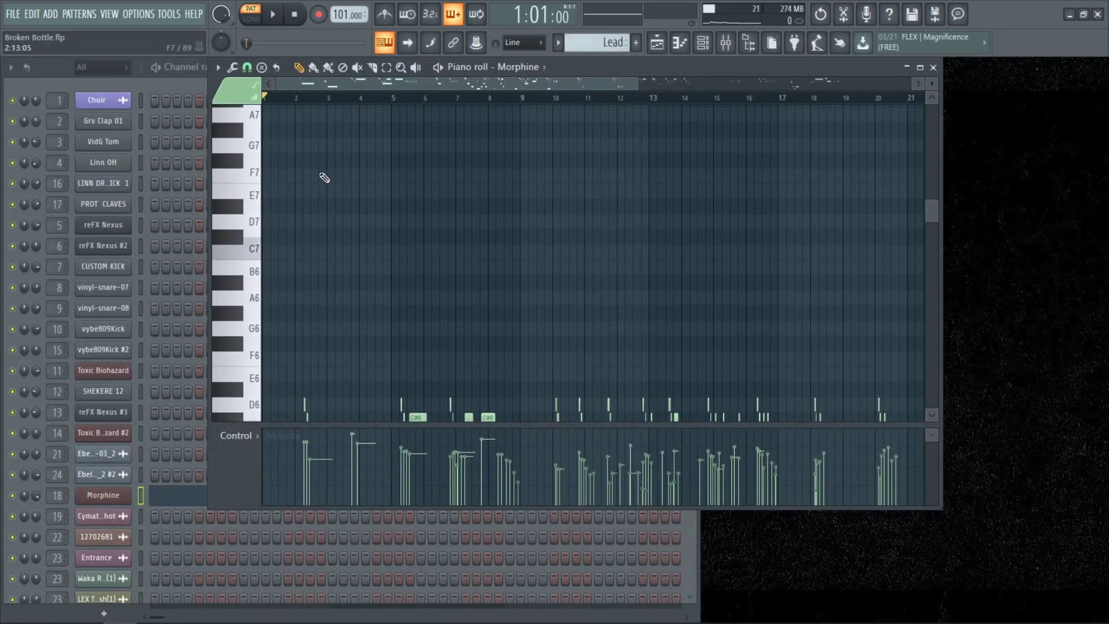
{"action": "scroll", "coordinate": [347, 173], "scroll_direction": "down", "scroll_amount": 4}
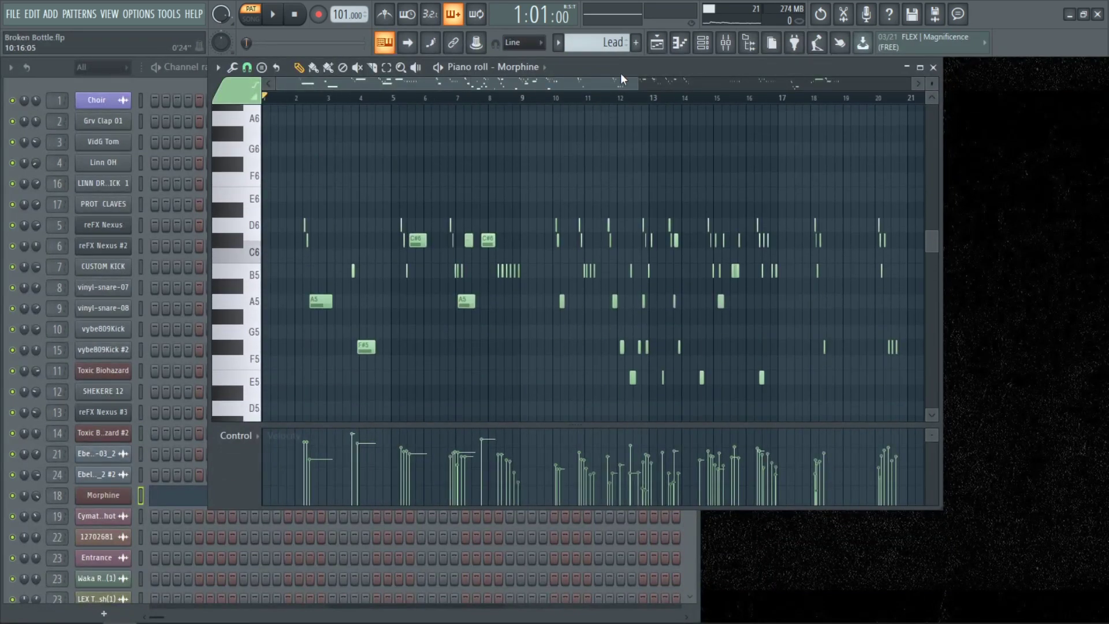
- Audition the Lead pattern's Morphine notes from bar 2, skipping ahead to bars 6, 8, 9 and 11, and close the piano roll
{"action": "left_click", "coordinate": [558, 43]}
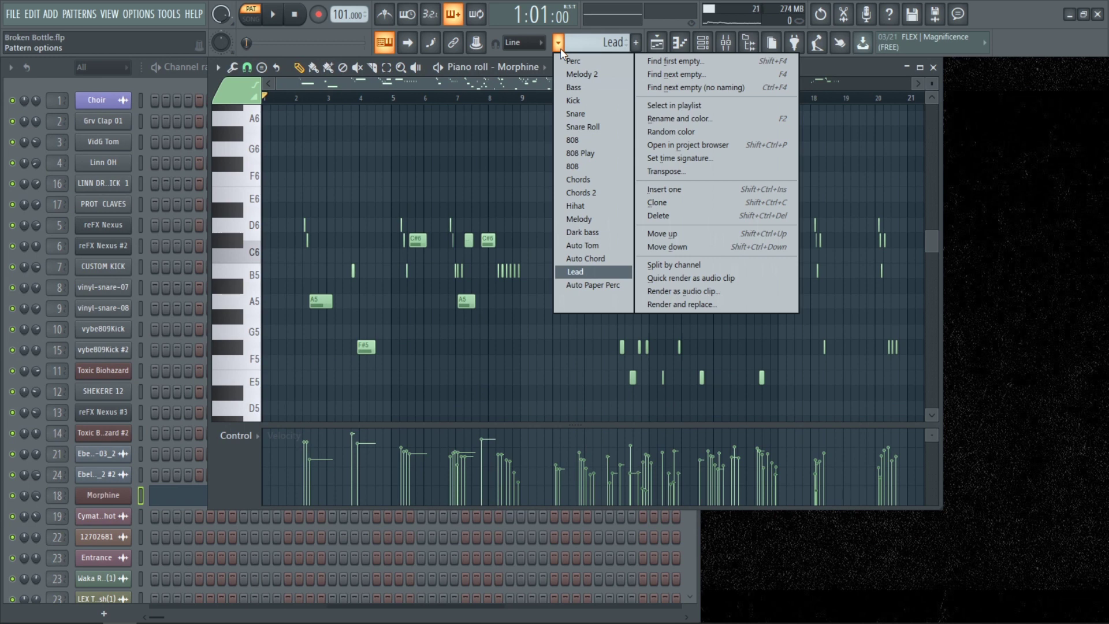
{"action": "left_click", "coordinate": [559, 48]}
{"action": "left_click", "coordinate": [297, 99]}
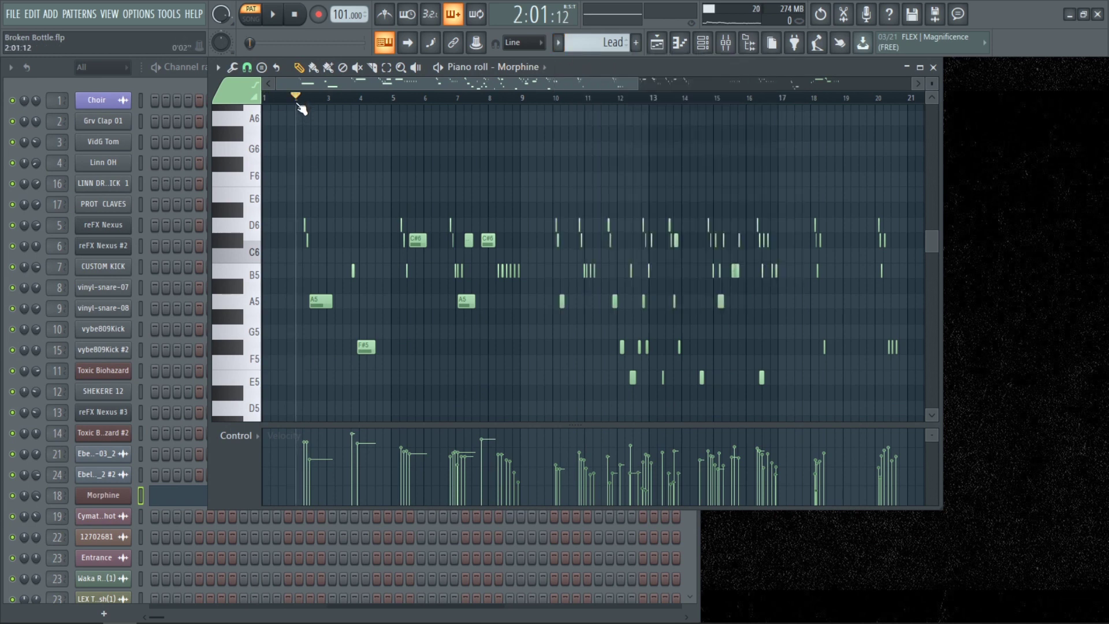
{"action": "key", "text": "space"}
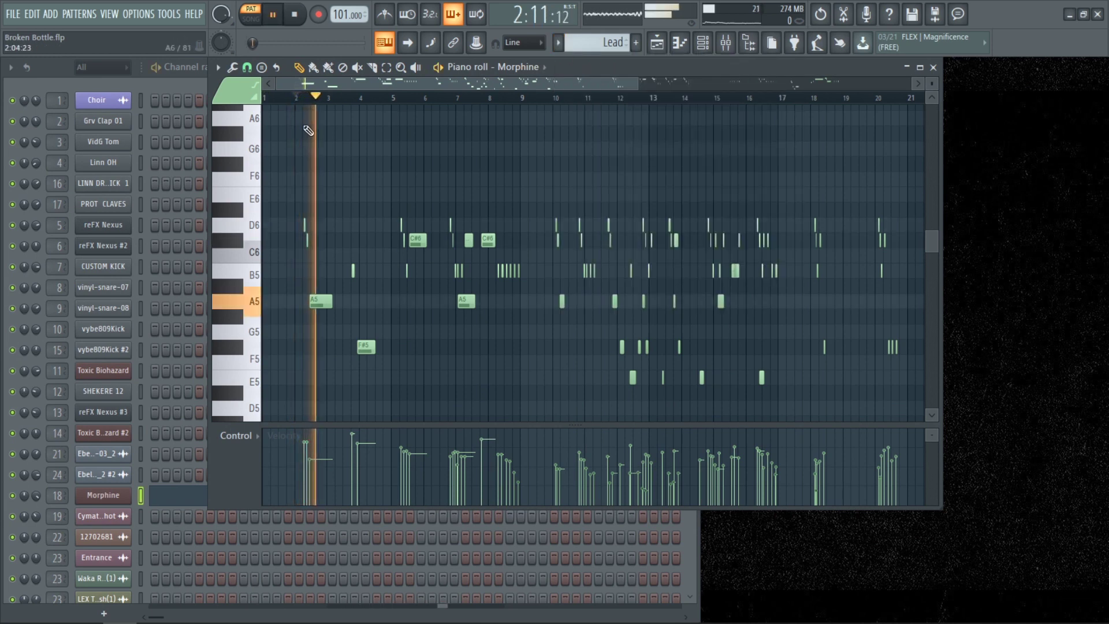
{"action": "left_click", "coordinate": [444, 99]}
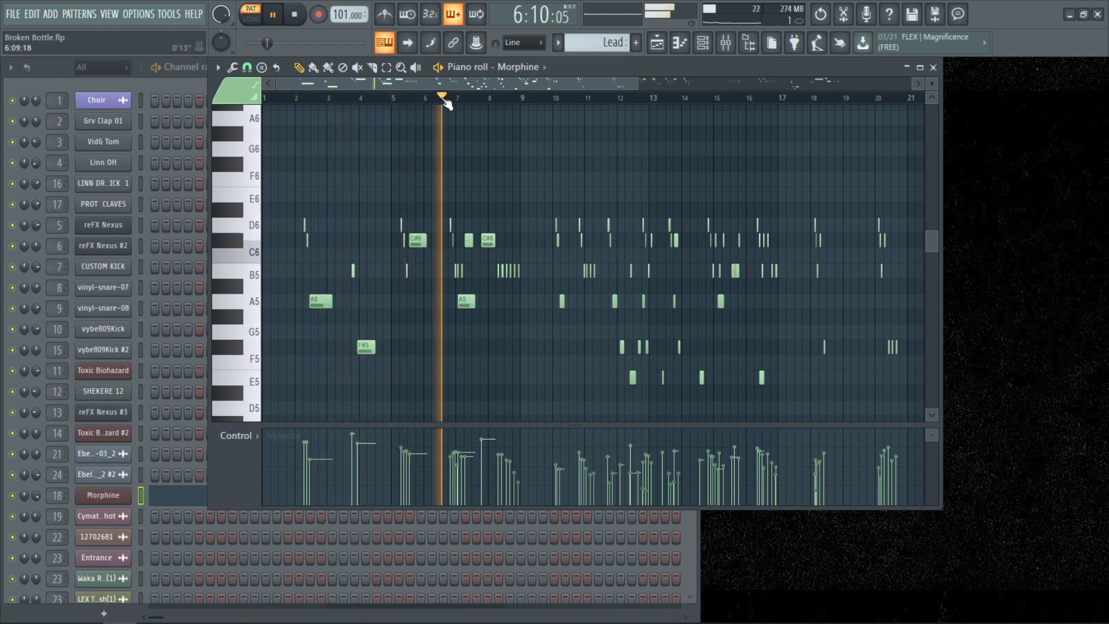
{"action": "left_click", "coordinate": [490, 98]}
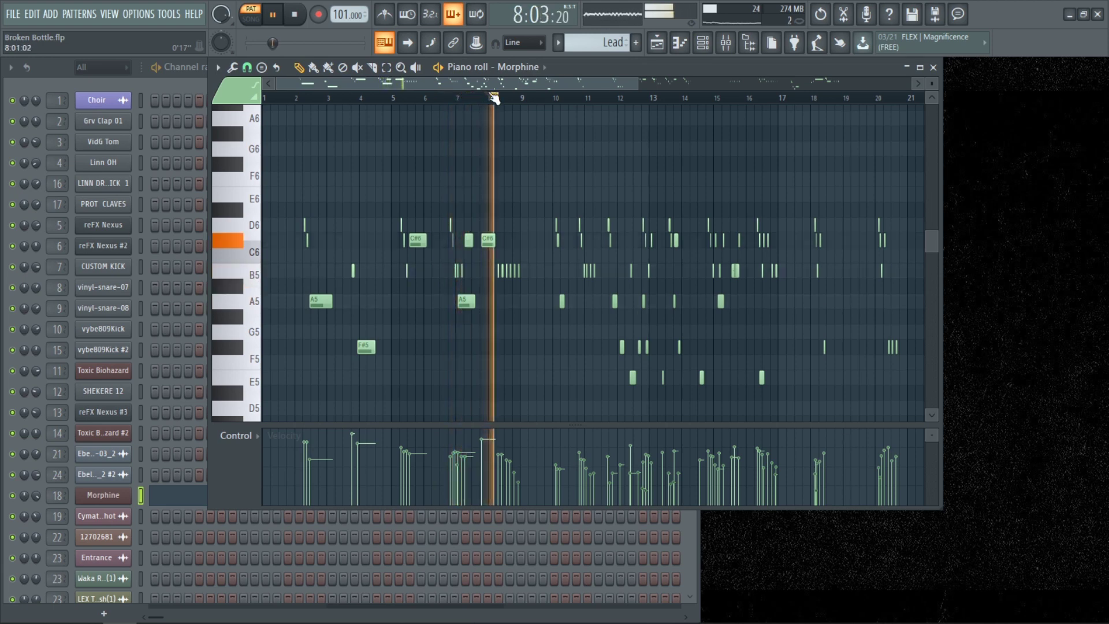
{"action": "left_click", "coordinate": [548, 96]}
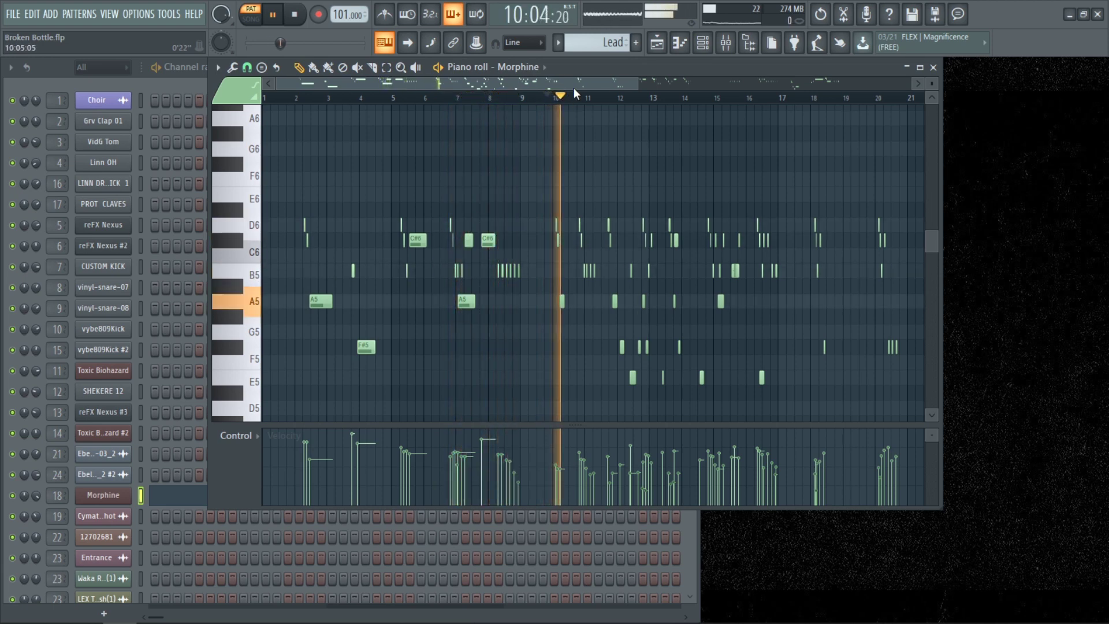
{"action": "left_click", "coordinate": [606, 98]}
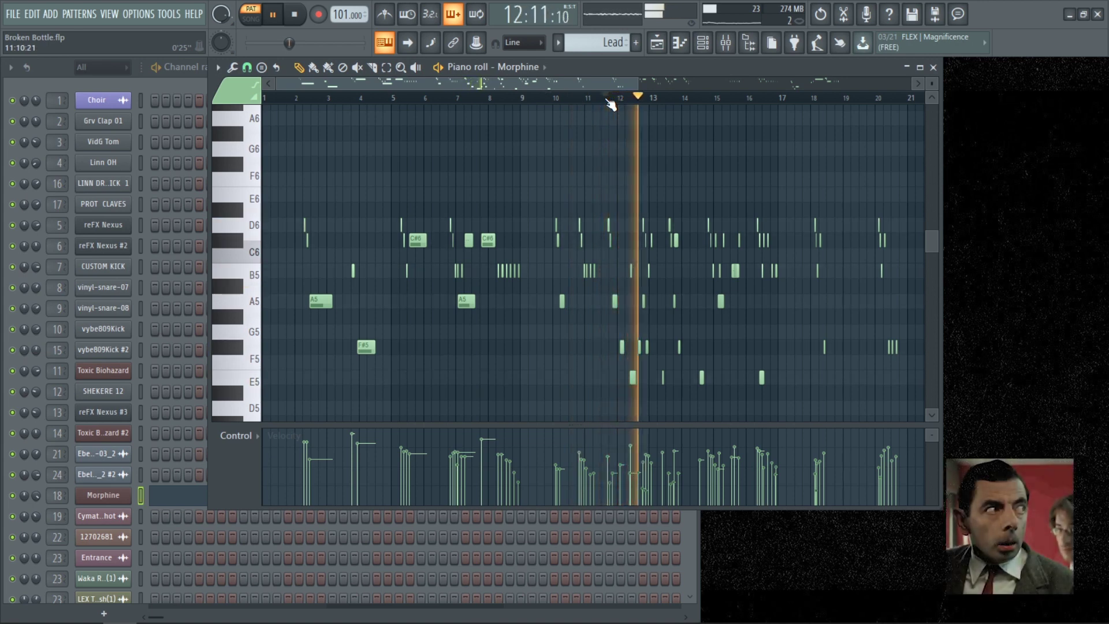
{"action": "key", "text": "space"}
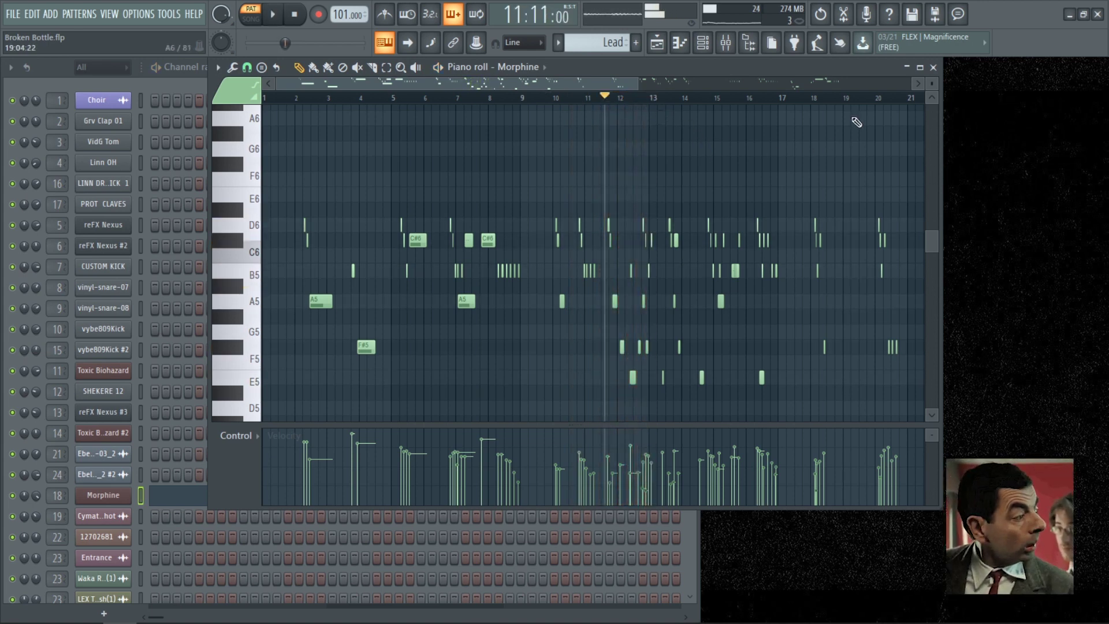
{"action": "left_click", "coordinate": [932, 69]}
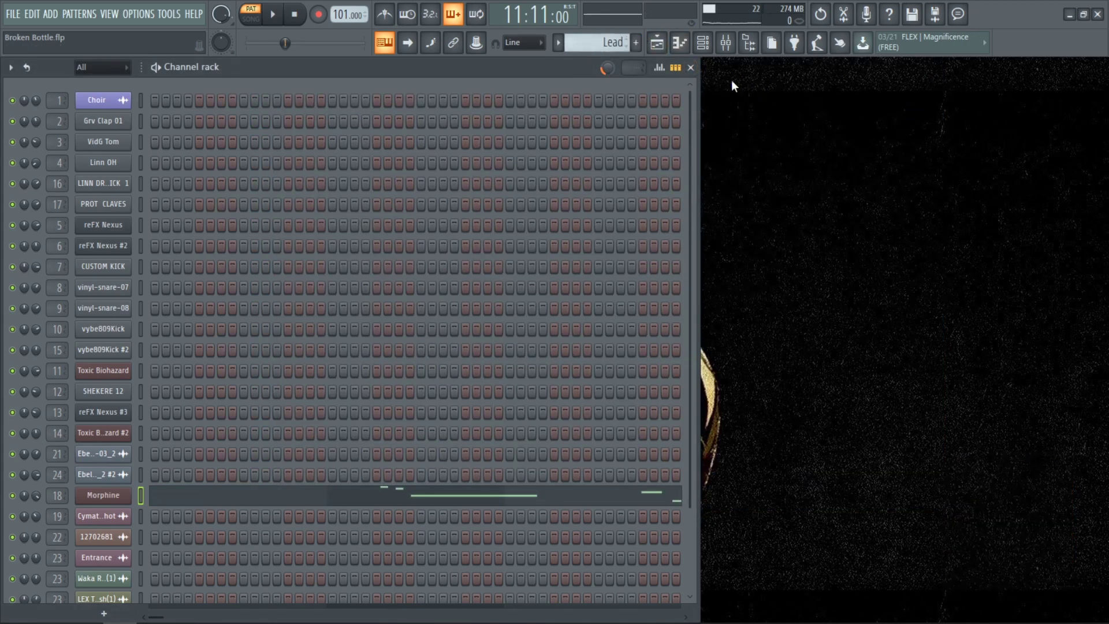
- Select the Auto Paper Perc pattern and audition the Choir channel's sample from its settings
{"action": "left_click", "coordinate": [558, 43]}
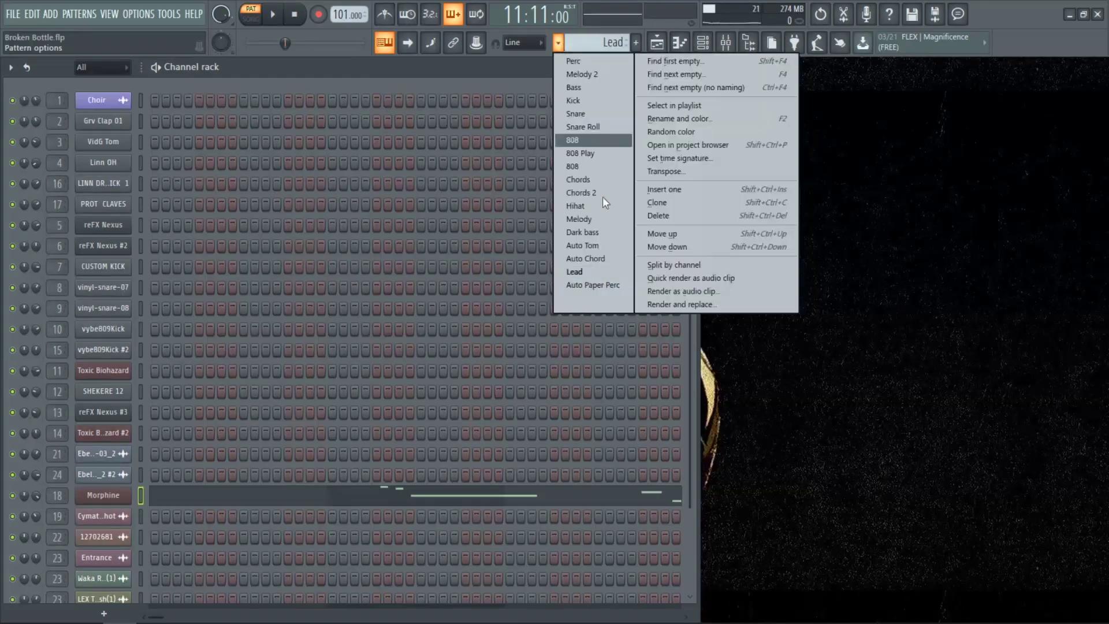
{"action": "left_click", "coordinate": [594, 286]}
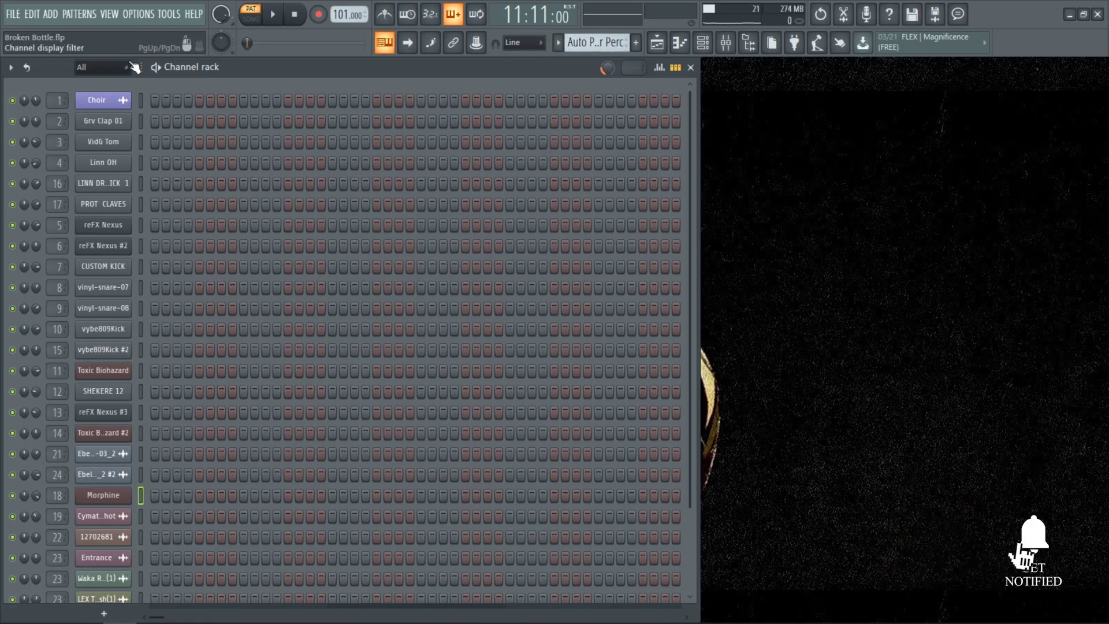
{"action": "left_click", "coordinate": [121, 101]}
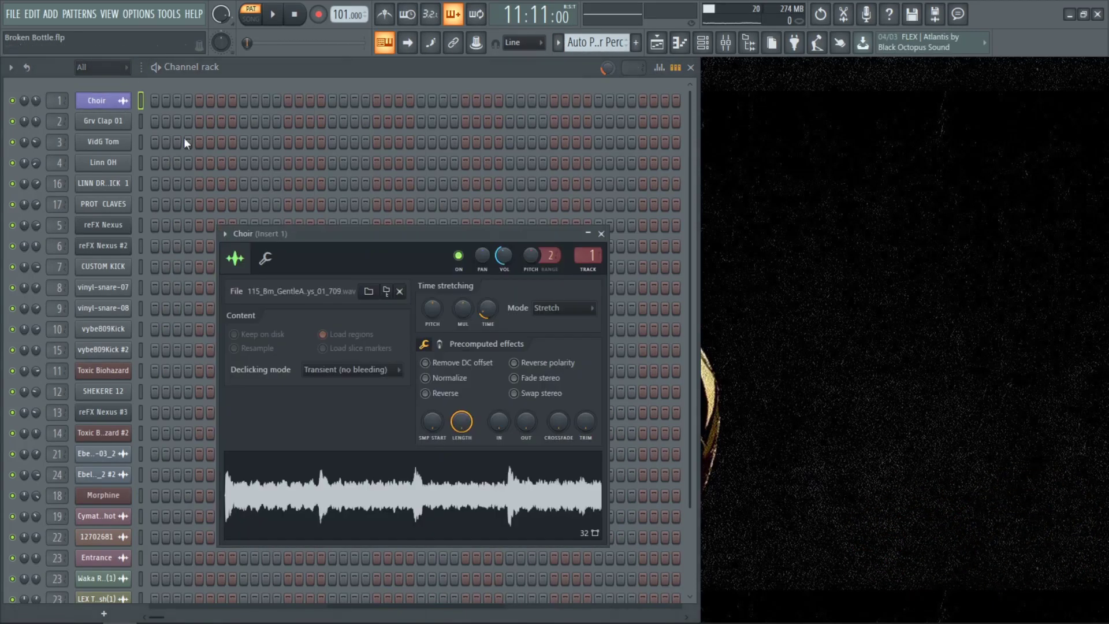
{"action": "left_click", "coordinate": [318, 506]}
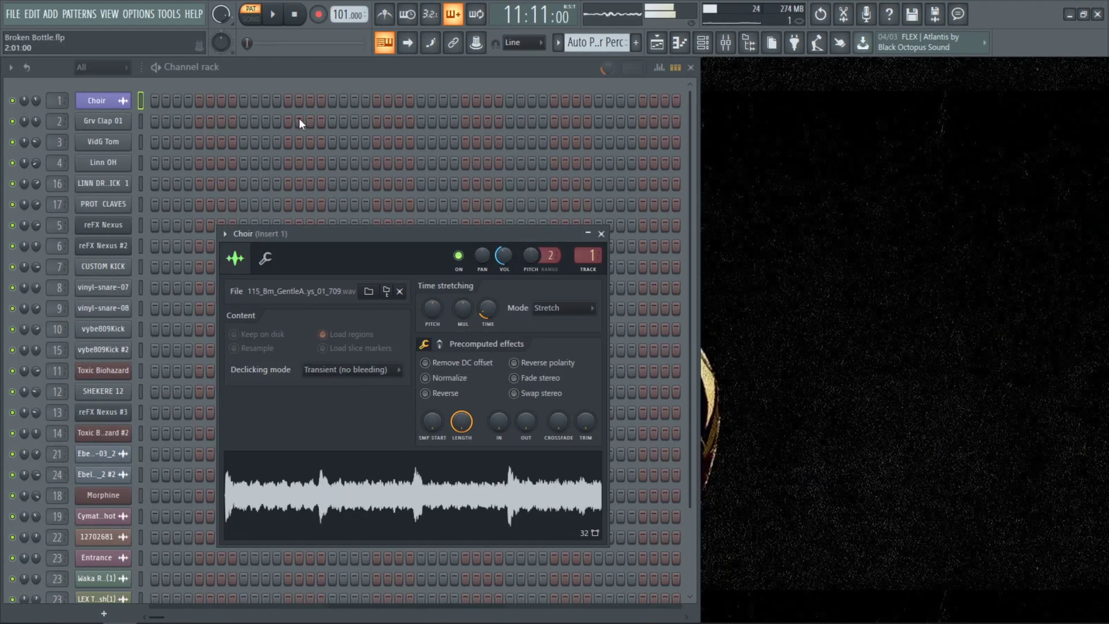
{"action": "left_click", "coordinate": [301, 16]}
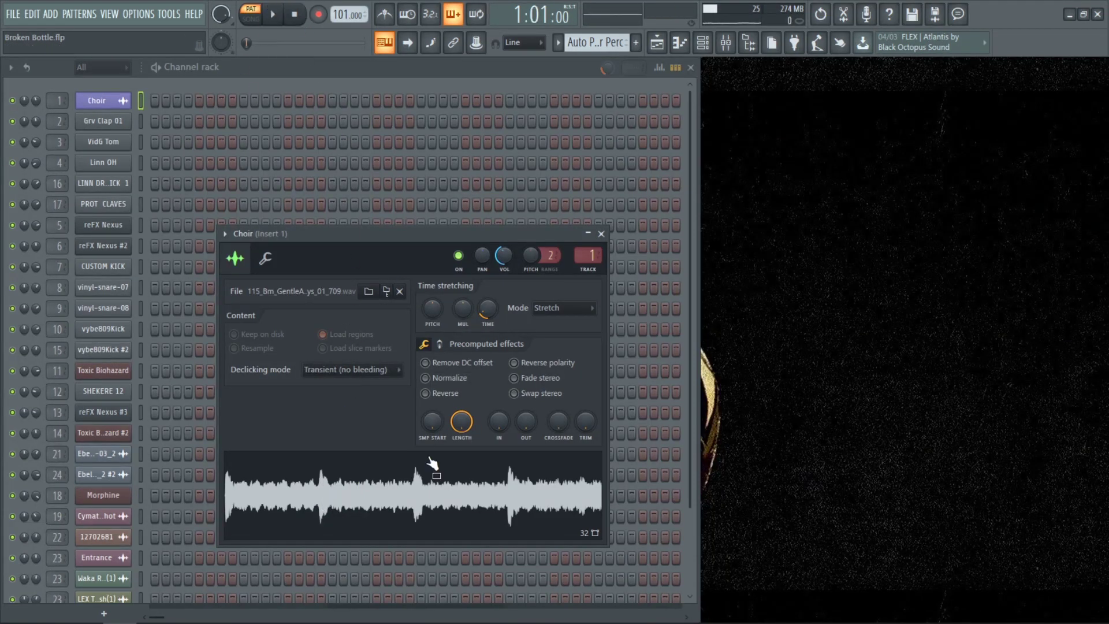
- Check the Choir sample's time-stretching modes, then try a slight stretch time adjustment and undo it
{"action": "left_click", "coordinate": [552, 306]}
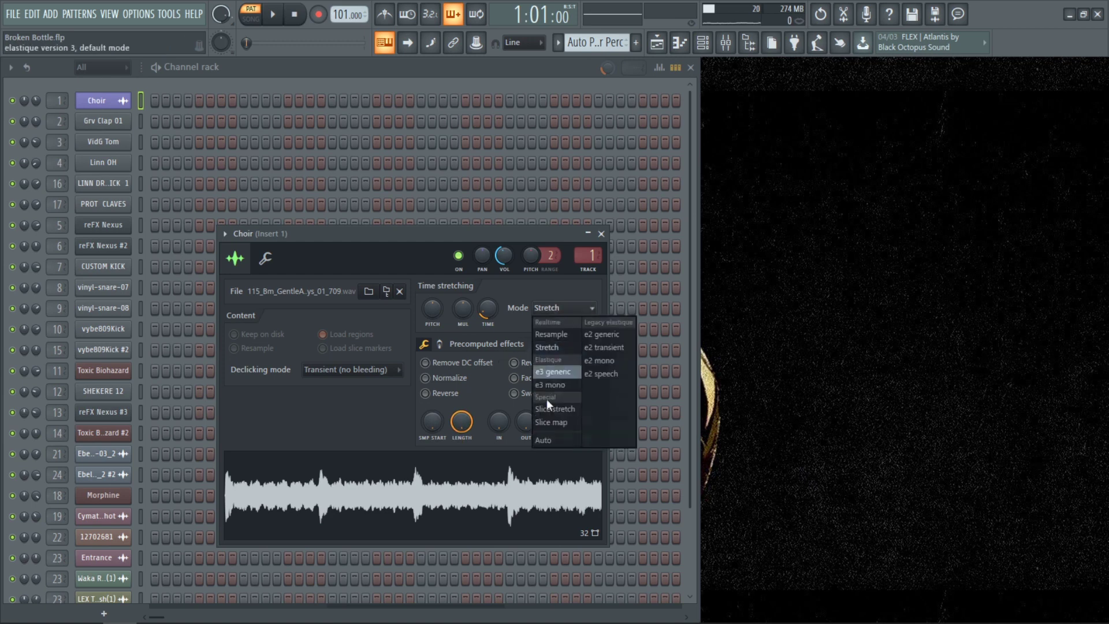
{"action": "left_click_drag", "start_coordinate": [345, 252], "coordinate": [348, 257]}
{"action": "left_click_drag", "start_coordinate": [495, 322], "coordinate": [494, 322]}
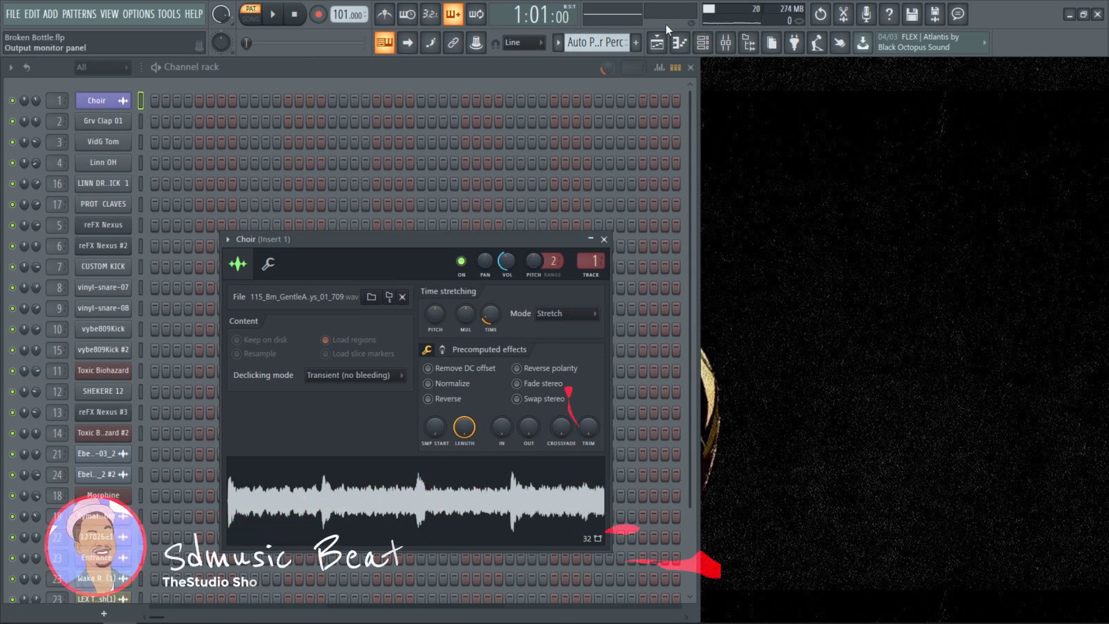
{"action": "key", "text": "ctrl+z"}
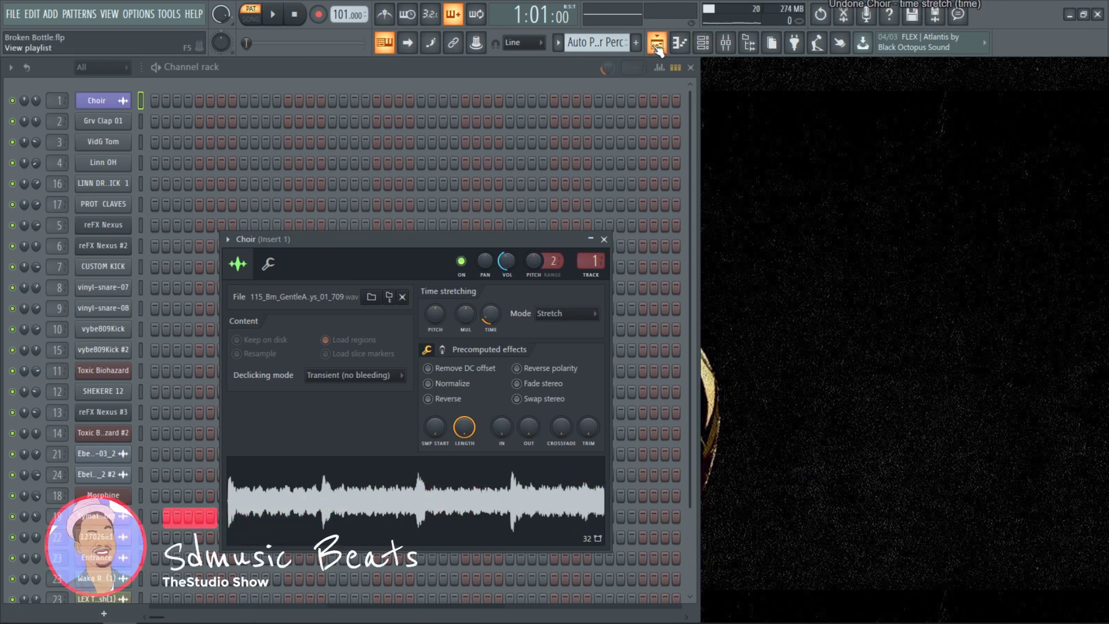
- Review the Choir clips in the playlist arrangement, then close the playlist and the Choir sample settings
{"action": "left_click", "coordinate": [661, 36]}
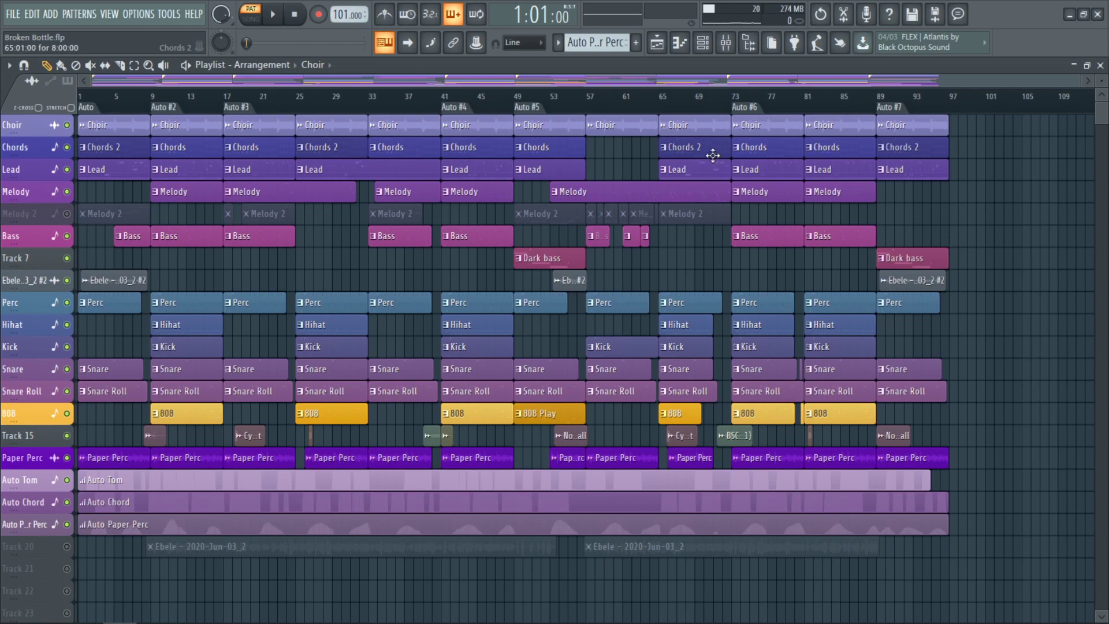
{"action": "key", "text": "F5"}
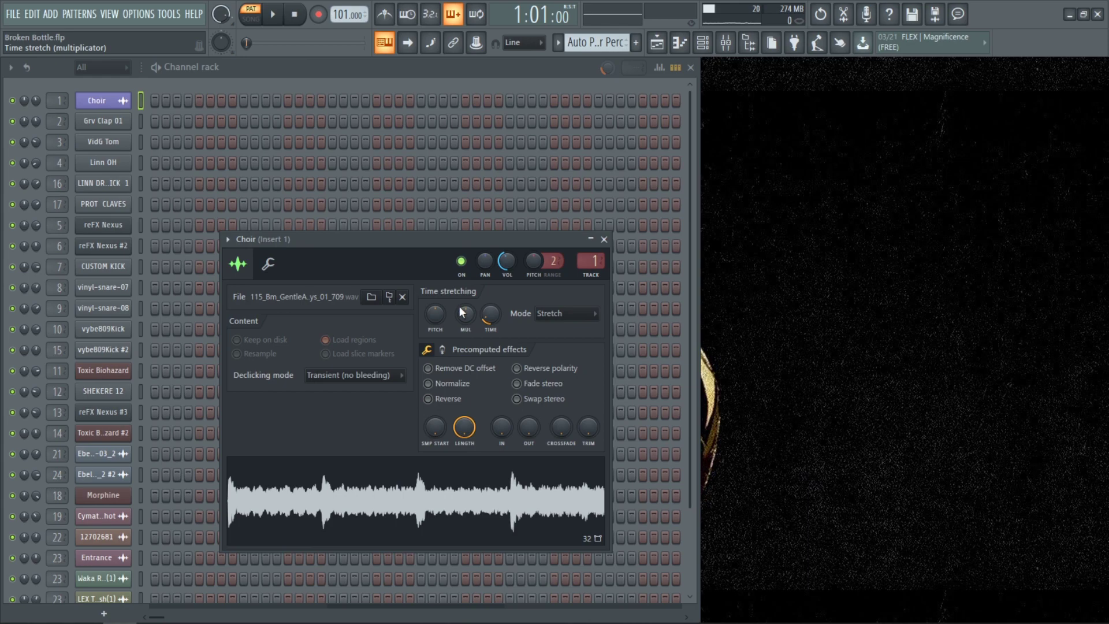
{"action": "left_click", "coordinate": [604, 239]}
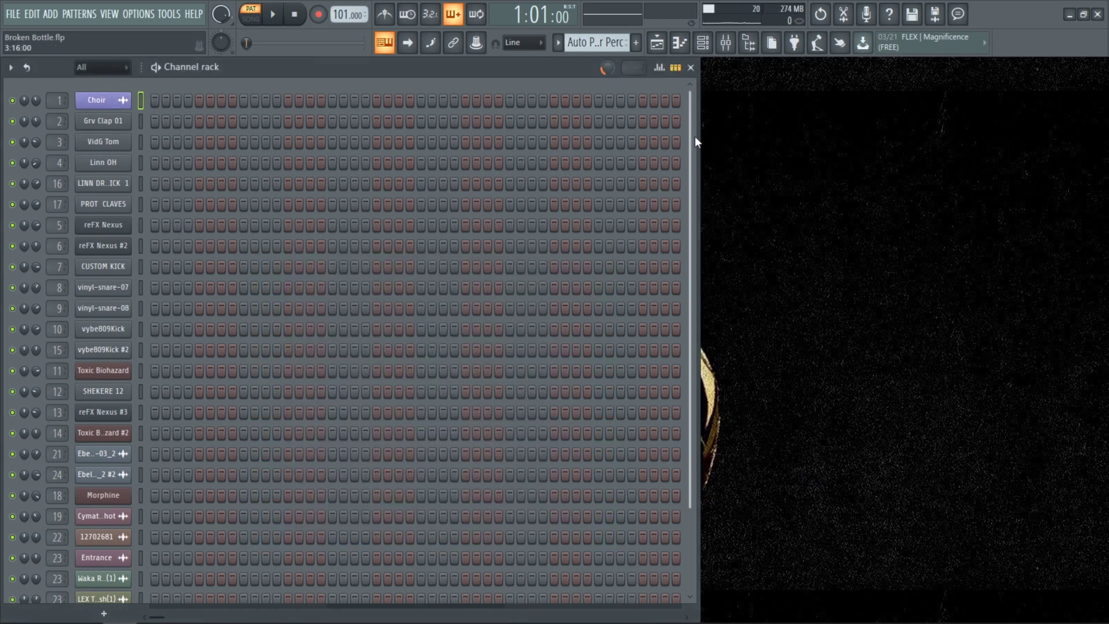
- Review the Paper Perc channel's sample settings and waveform from the channel rack, then close them
{"action": "left_click", "coordinate": [557, 42]}
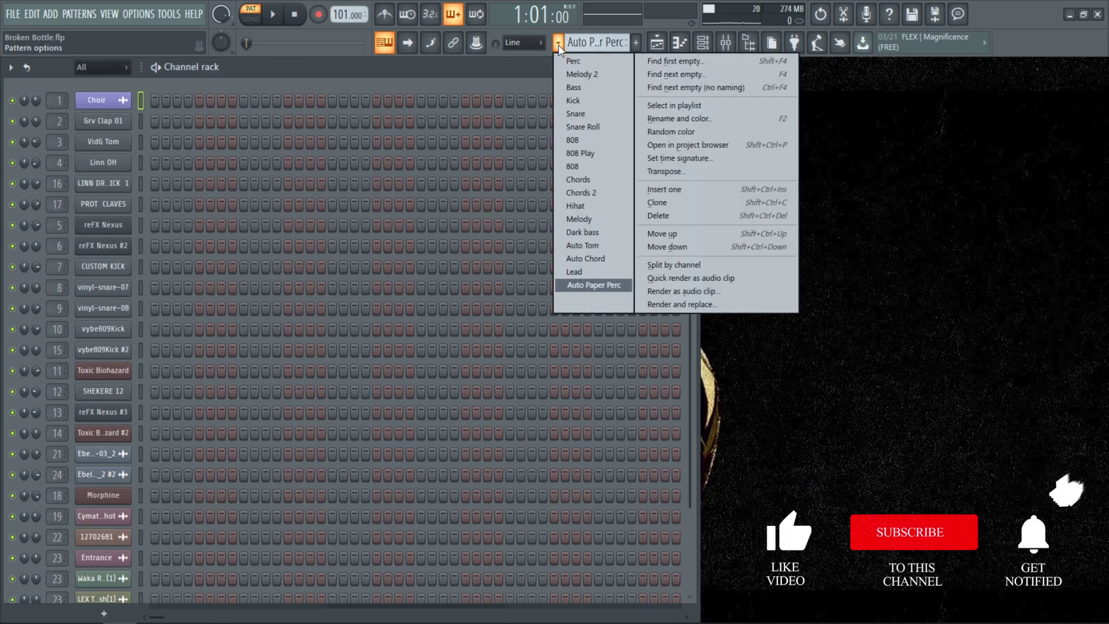
{"action": "left_click", "coordinate": [555, 60]}
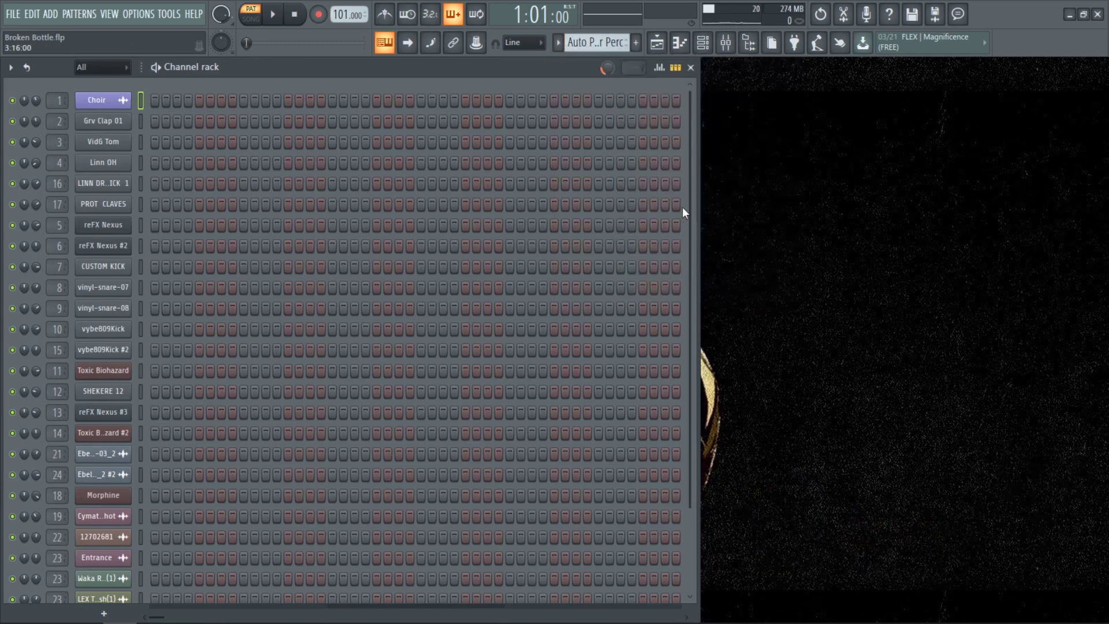
{"action": "scroll", "coordinate": [105, 574], "scroll_direction": "down", "scroll_amount": 4}
{"action": "left_click", "coordinate": [107, 580]}
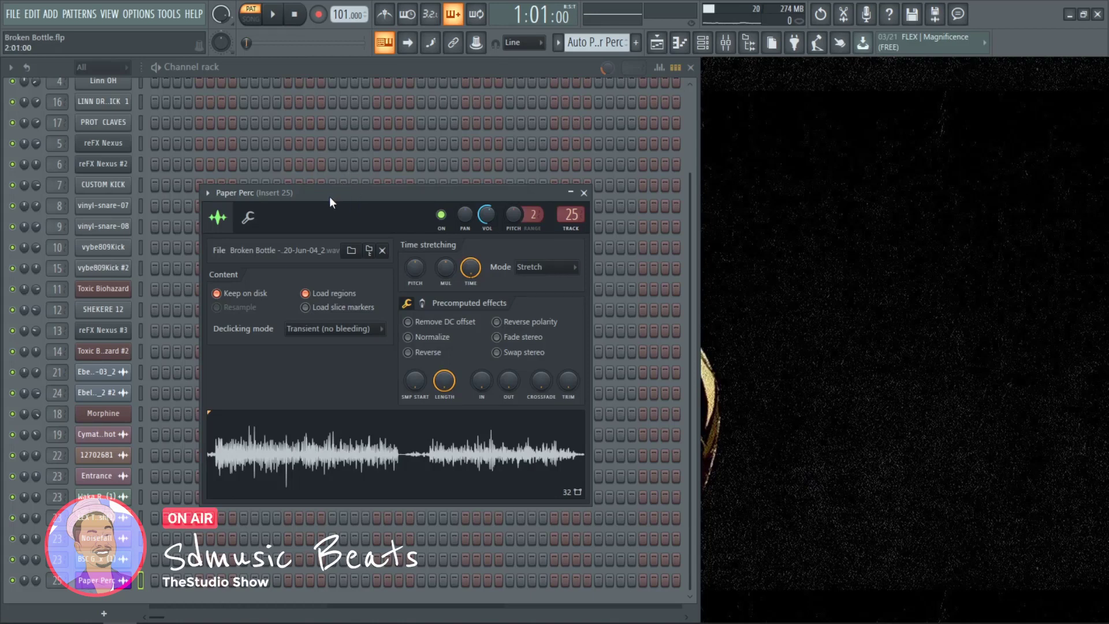
{"action": "left_click_drag", "start_coordinate": [323, 194], "coordinate": [263, 195]}
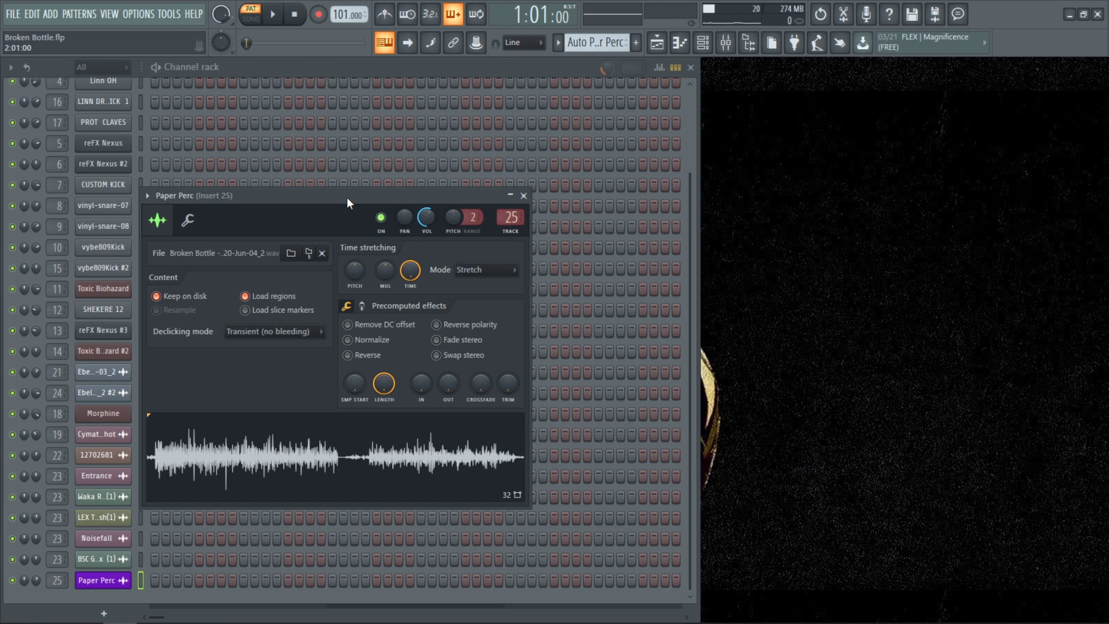
{"action": "left_click", "coordinate": [524, 195]}
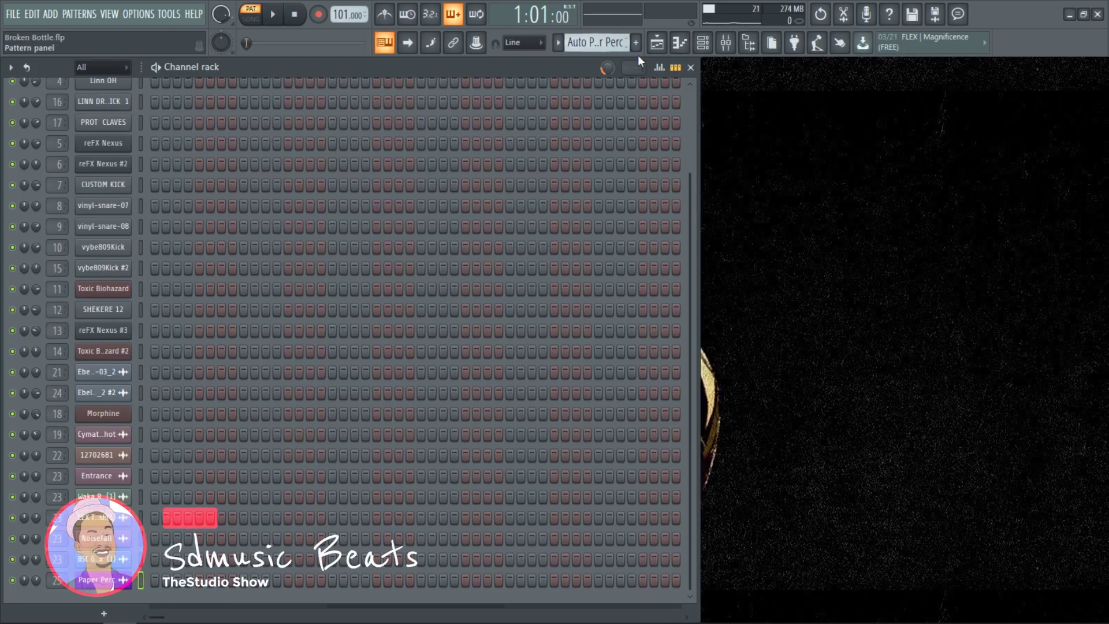
- Audition the Entrance and Cymatics - WRLD FX 4 - Vocal Shot effect clips on Track 15 of the playlist
{"action": "left_click", "coordinate": [657, 43]}
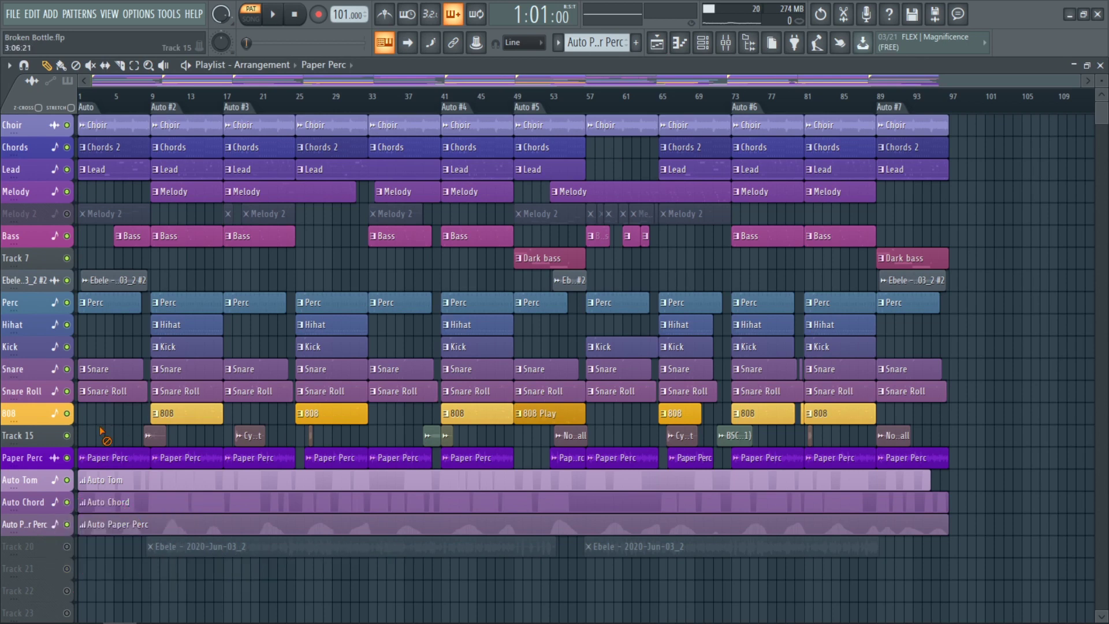
{"action": "double_click", "coordinate": [157, 435]}
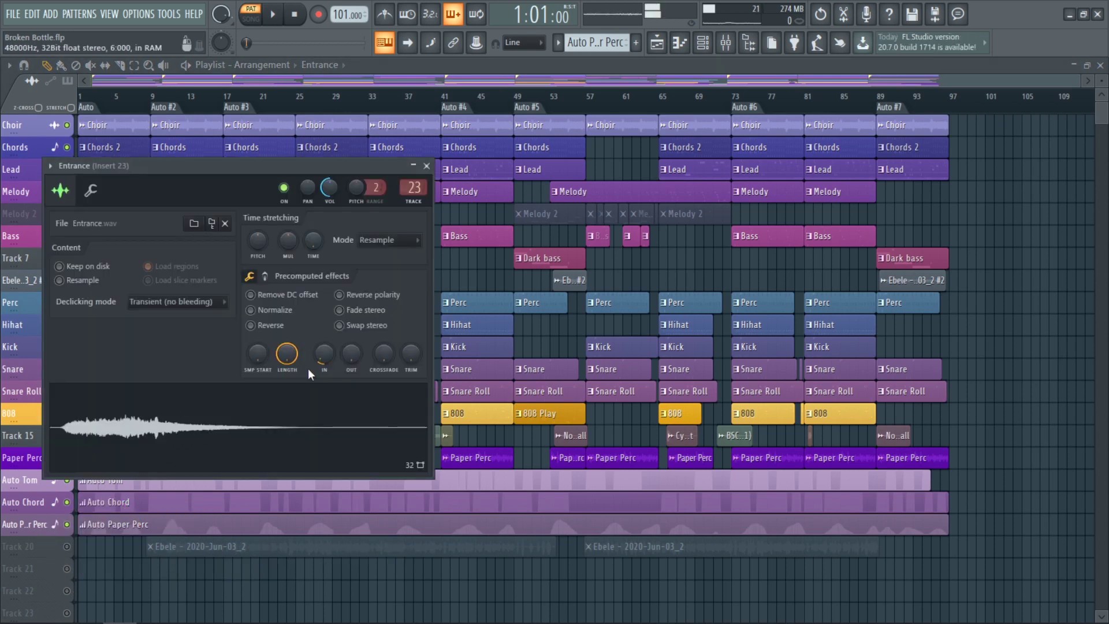
{"action": "left_click", "coordinate": [427, 166]}
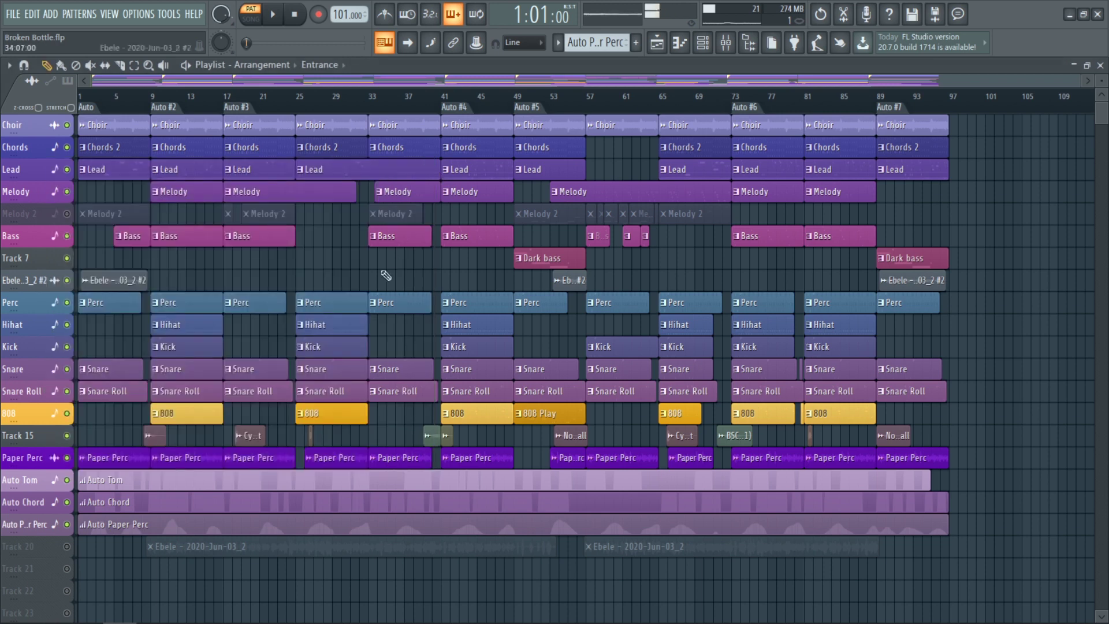
{"action": "double_click", "coordinate": [240, 432]}
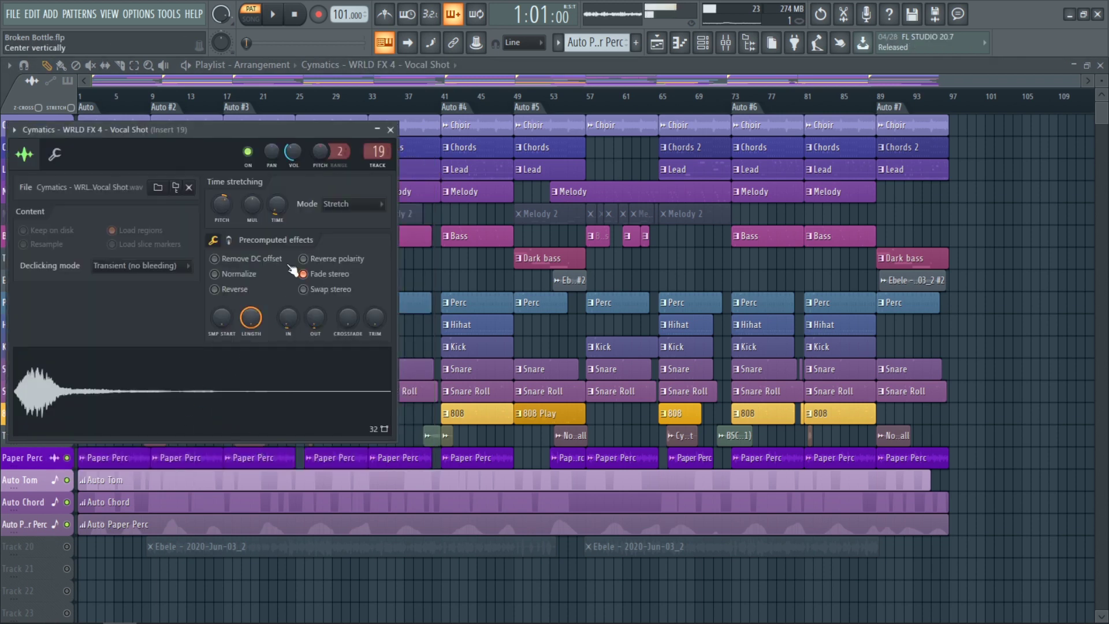
{"action": "left_click", "coordinate": [391, 129]}
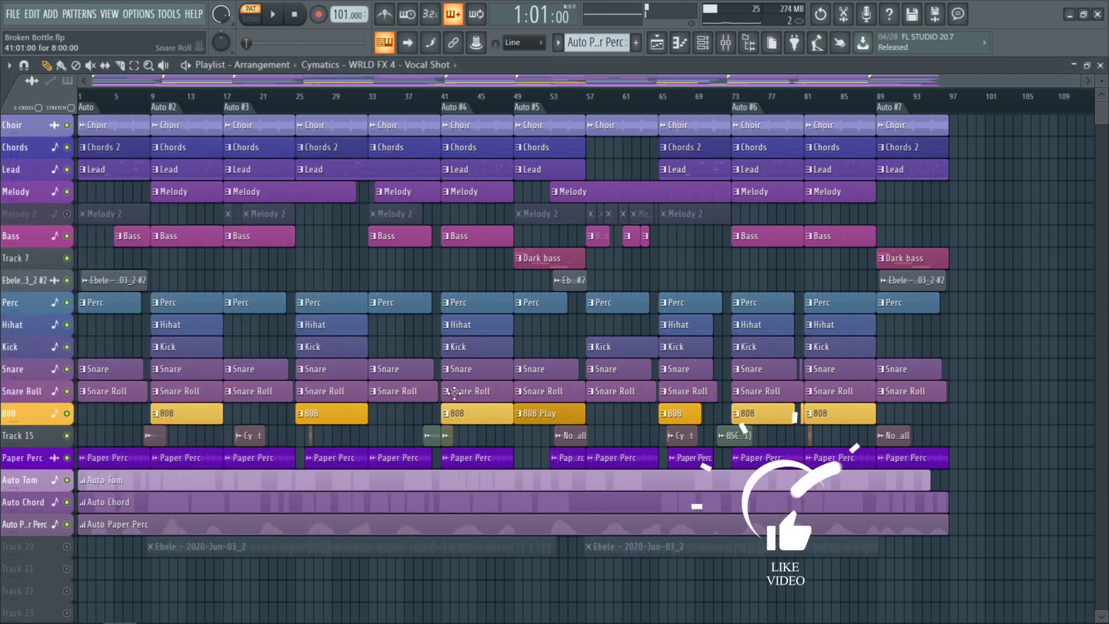
- Open the Waka Rise - 1 (1) sample settings, drop its file into the playlist as Waka Rise - 1 (1) #2, and try undoing the drop
{"action": "double_click", "coordinate": [433, 435]}
{"action": "left_click_drag", "start_coordinate": [316, 404], "coordinate": [468, 198]}
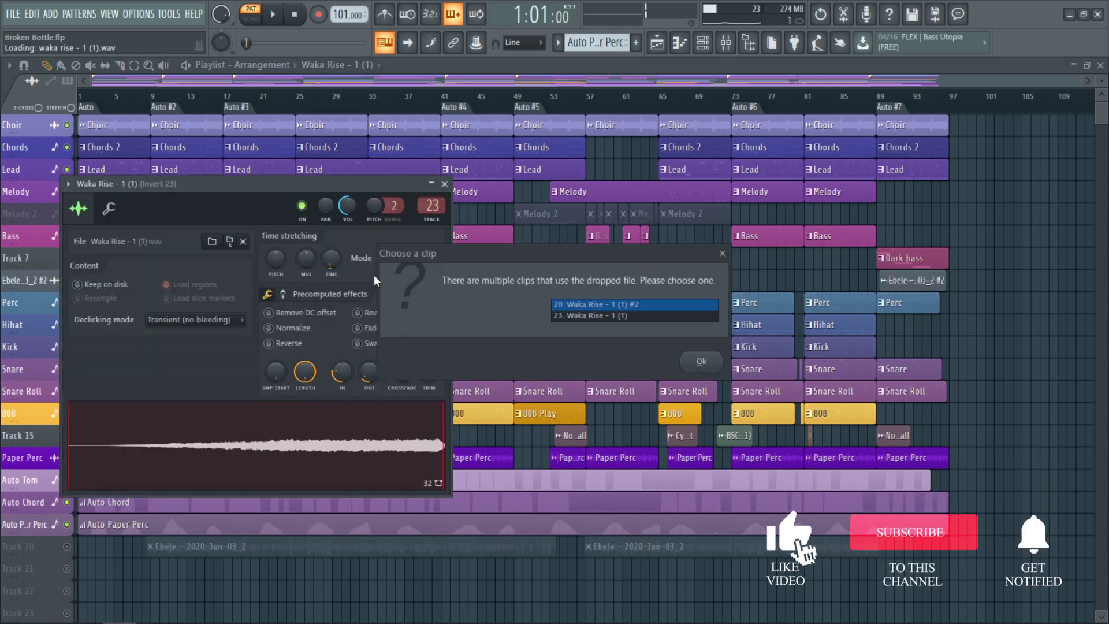
{"action": "left_click", "coordinate": [711, 365]}
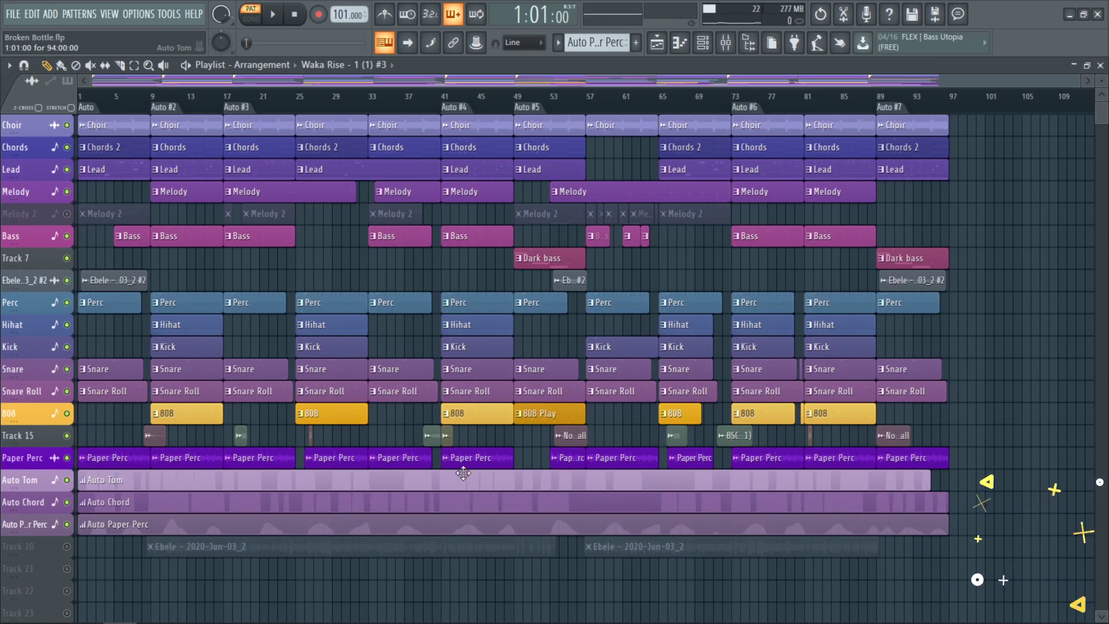
{"action": "key", "text": "ctrl+z"}
{"action": "key", "text": "ctrl+z"}
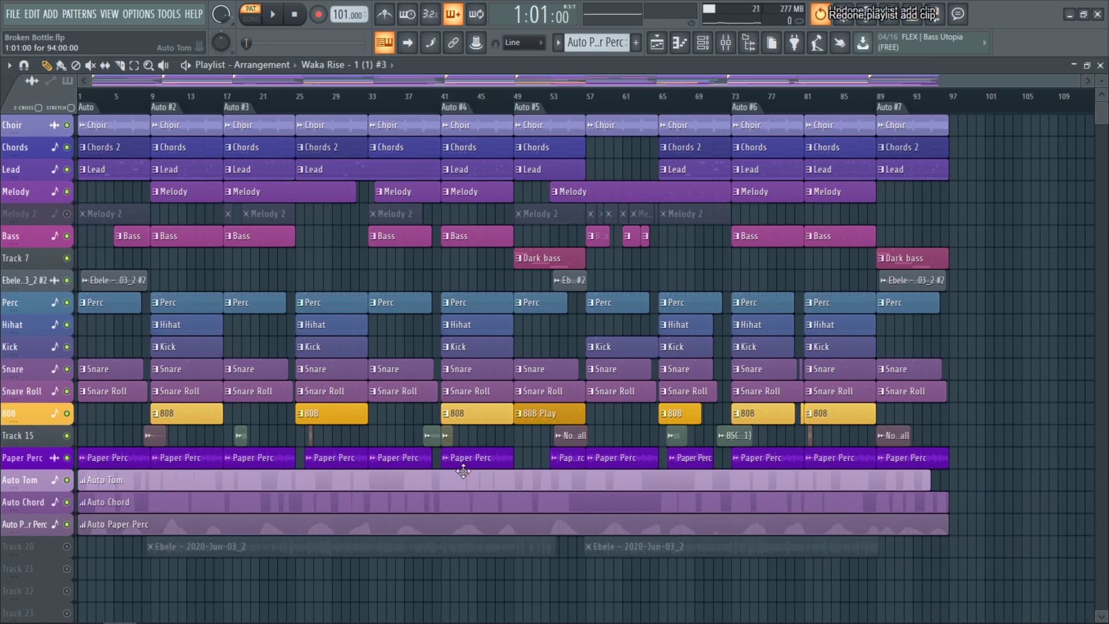
- Review the sample settings of the LEX TRAP Crash(1) and Noisefall effect clips on Track 15
{"action": "double_click", "coordinate": [444, 427]}
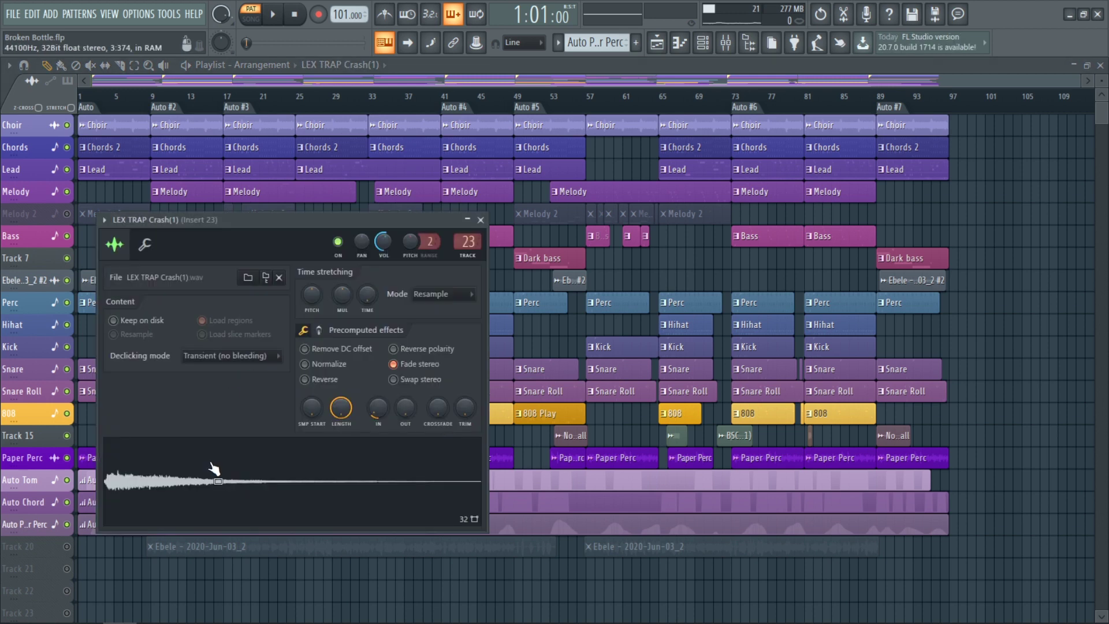
{"action": "left_click", "coordinate": [479, 221]}
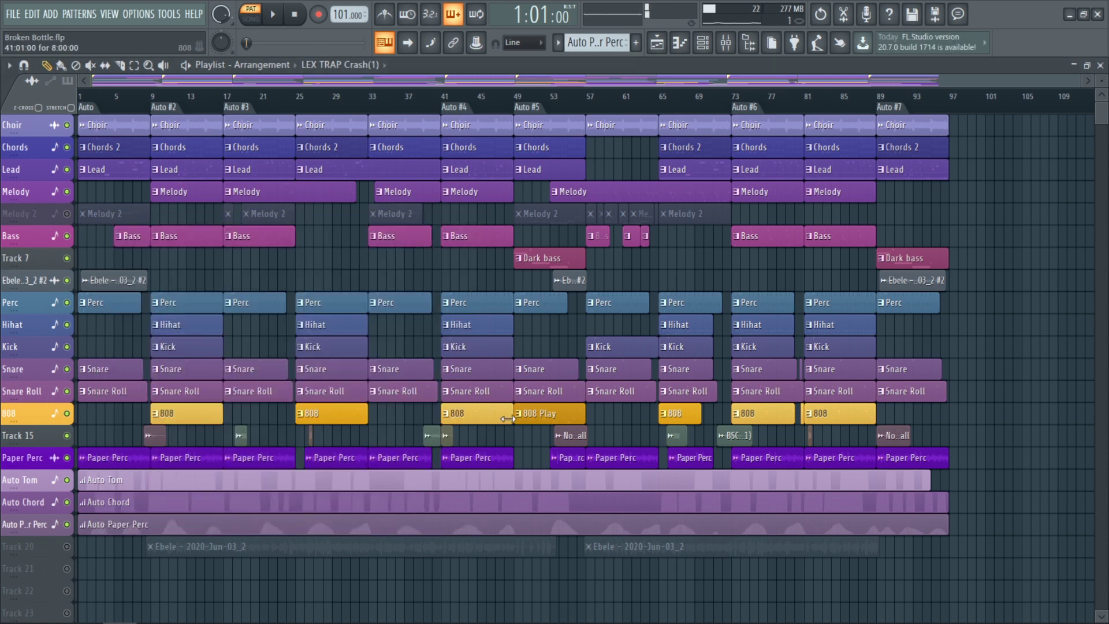
{"action": "double_click", "coordinate": [576, 434]}
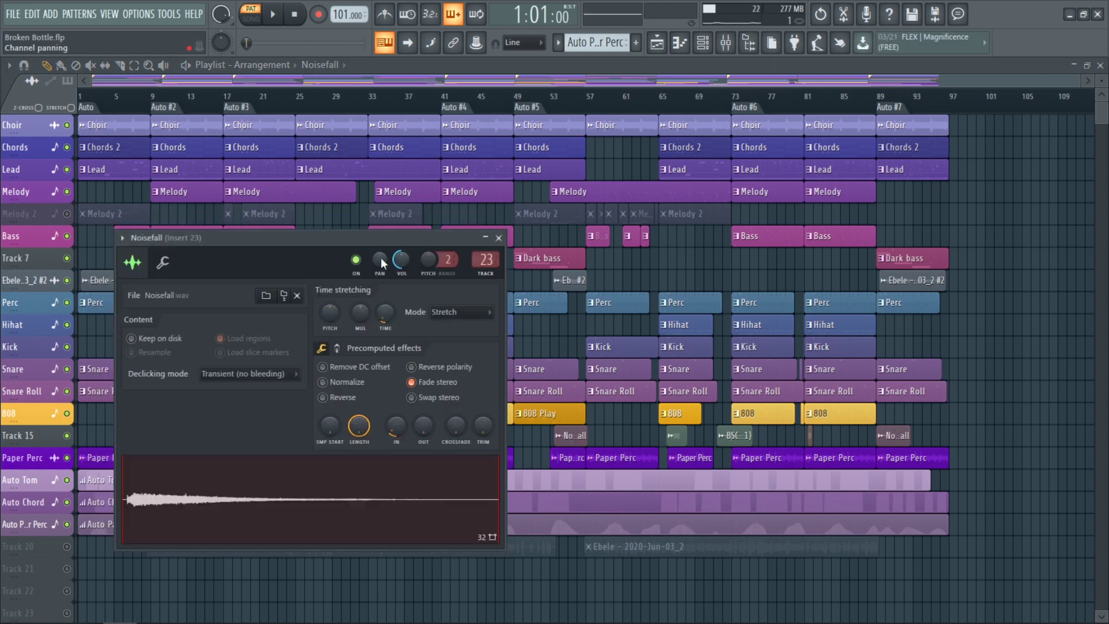
{"action": "left_click", "coordinate": [498, 239]}
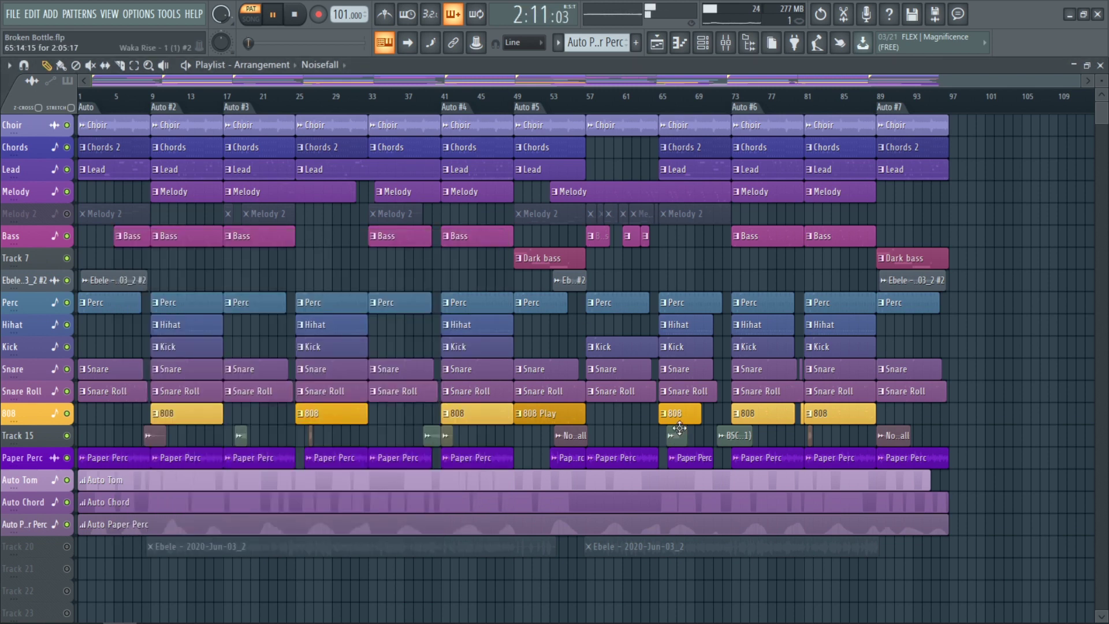
- Review the sample settings of the Waka Rise - 1 (1) #2, 12702681 and BSC Gqom Vox (1) effect clips on Track 15
{"action": "double_click", "coordinate": [252, 434]}
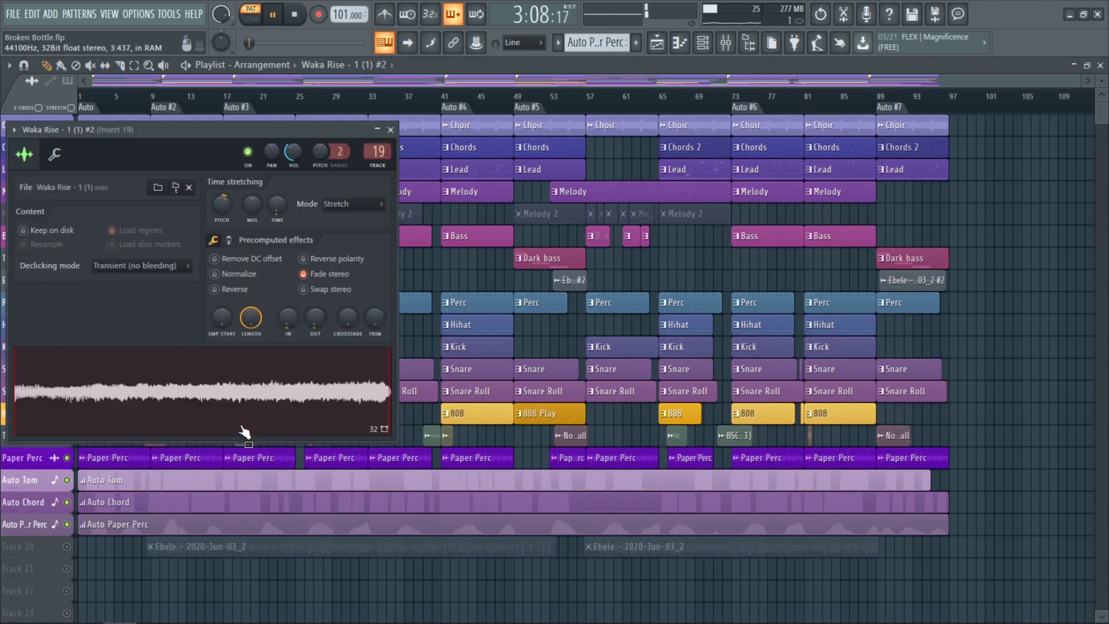
{"action": "left_click", "coordinate": [391, 129]}
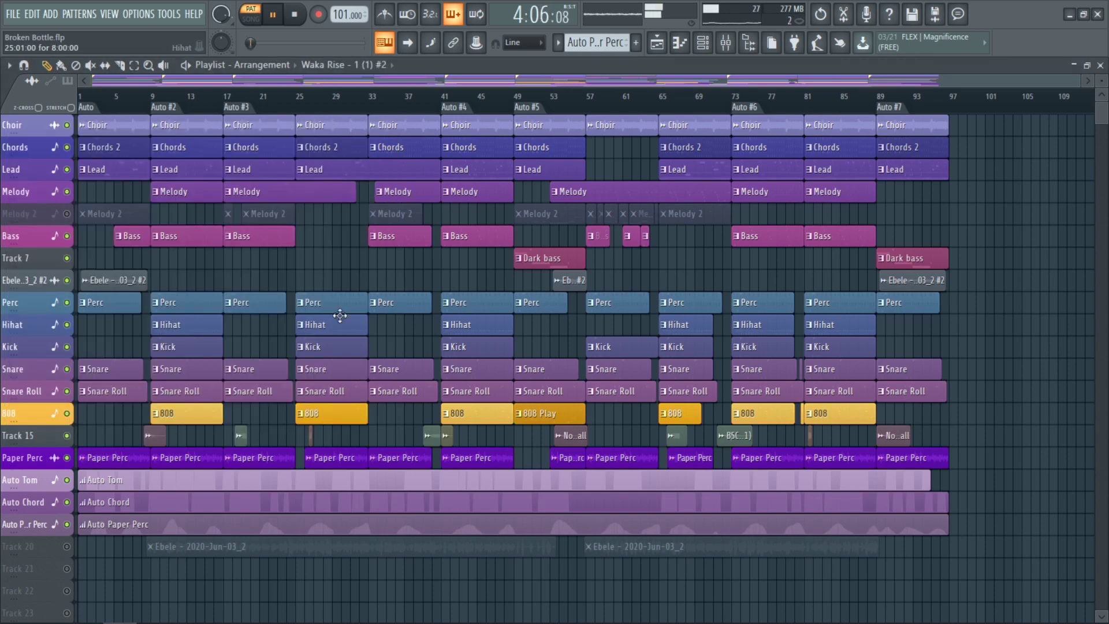
{"action": "double_click", "coordinate": [310, 435]}
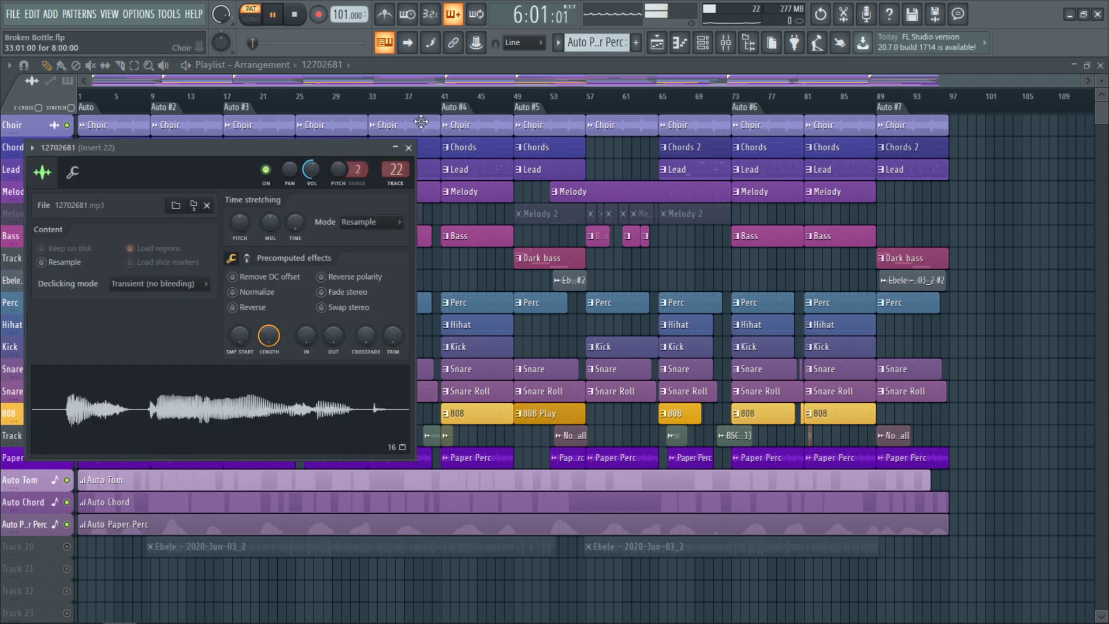
{"action": "left_click", "coordinate": [513, 197]}
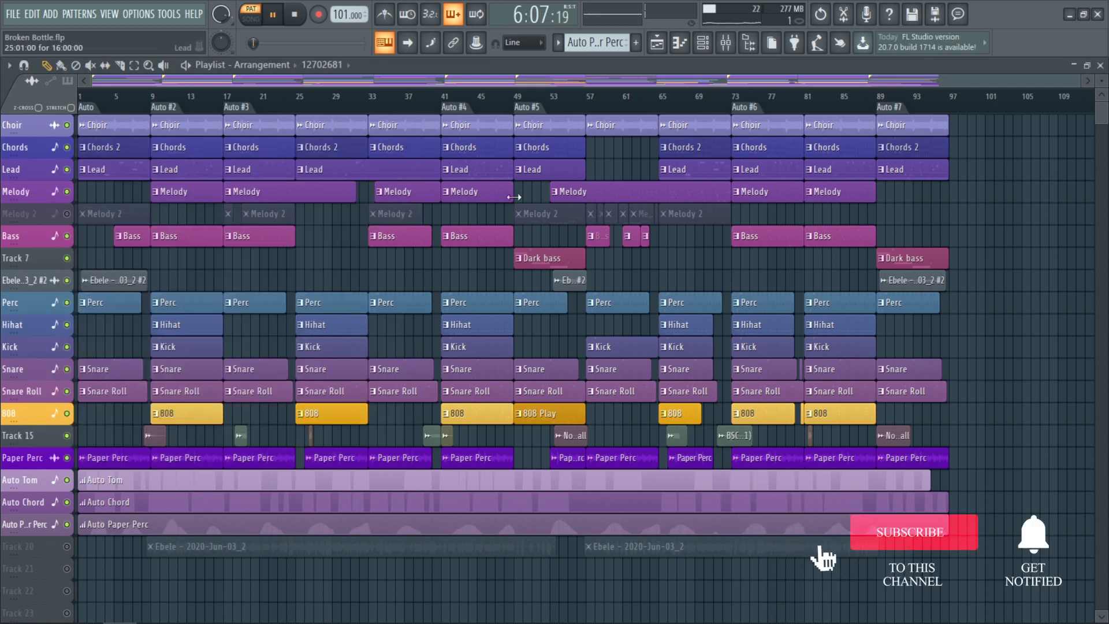
{"action": "double_click", "coordinate": [732, 435]}
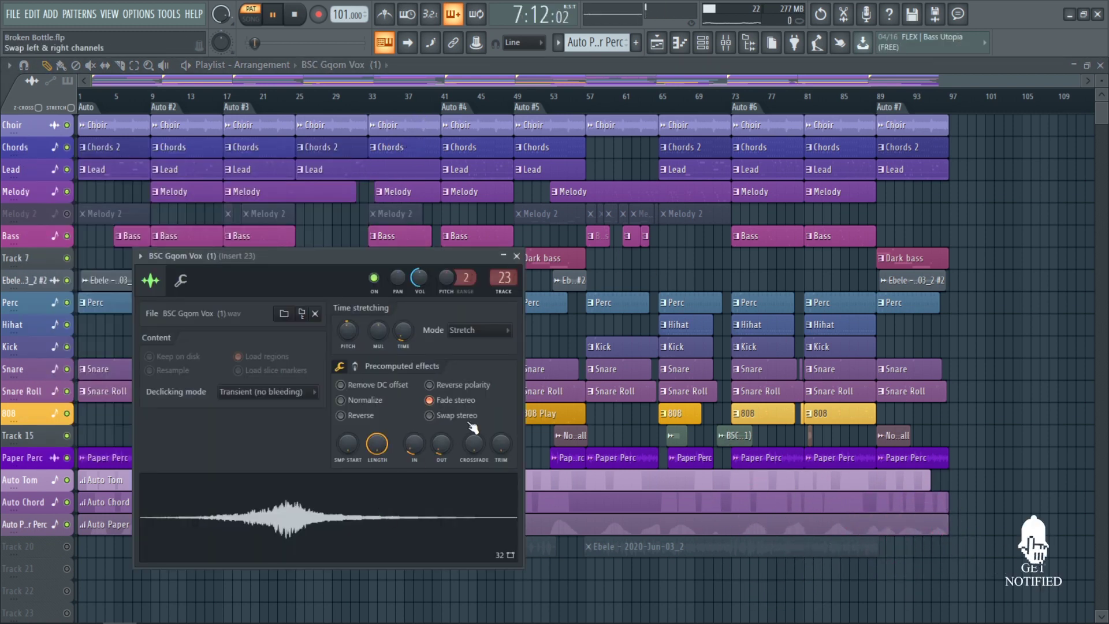
{"action": "left_click", "coordinate": [518, 257]}
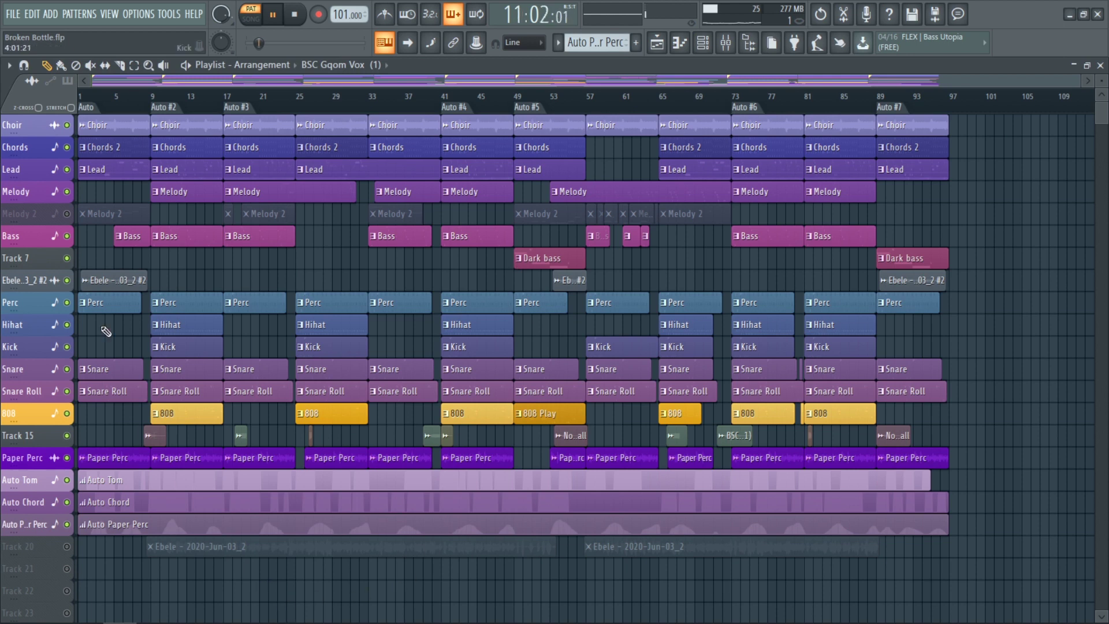
- Unmute the Melody 2 track and play the whole arrangement in song mode
{"action": "left_click", "coordinate": [67, 214]}
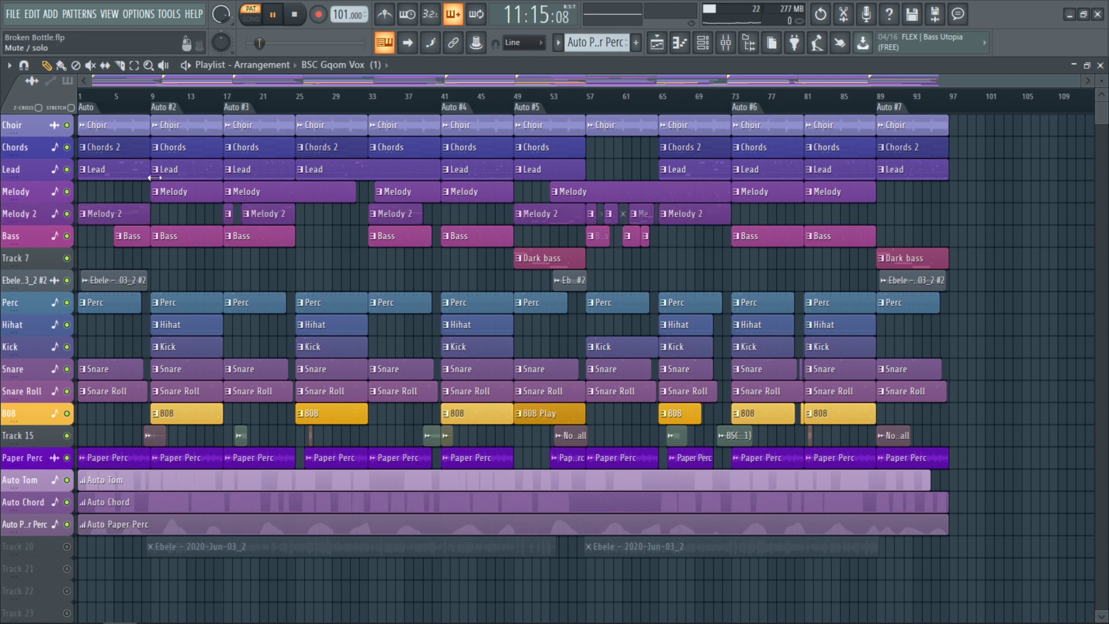
{"action": "scroll", "coordinate": [1005, 459], "scroll_direction": "down", "scroll_amount": 1}
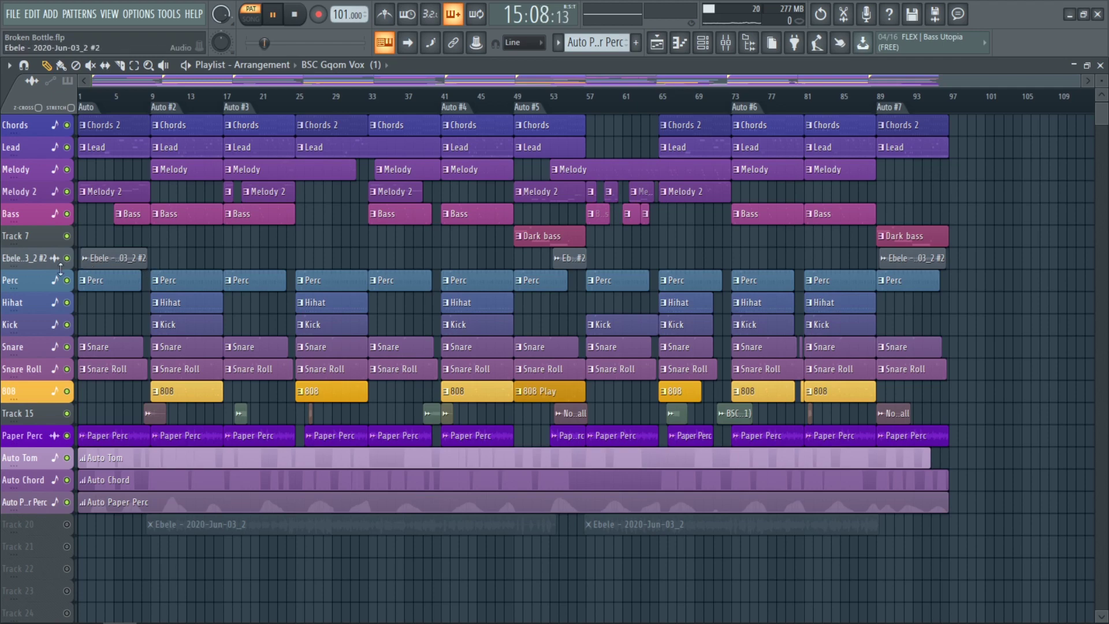
{"action": "scroll", "coordinate": [119, 258], "scroll_direction": "up", "scroll_amount": 2}
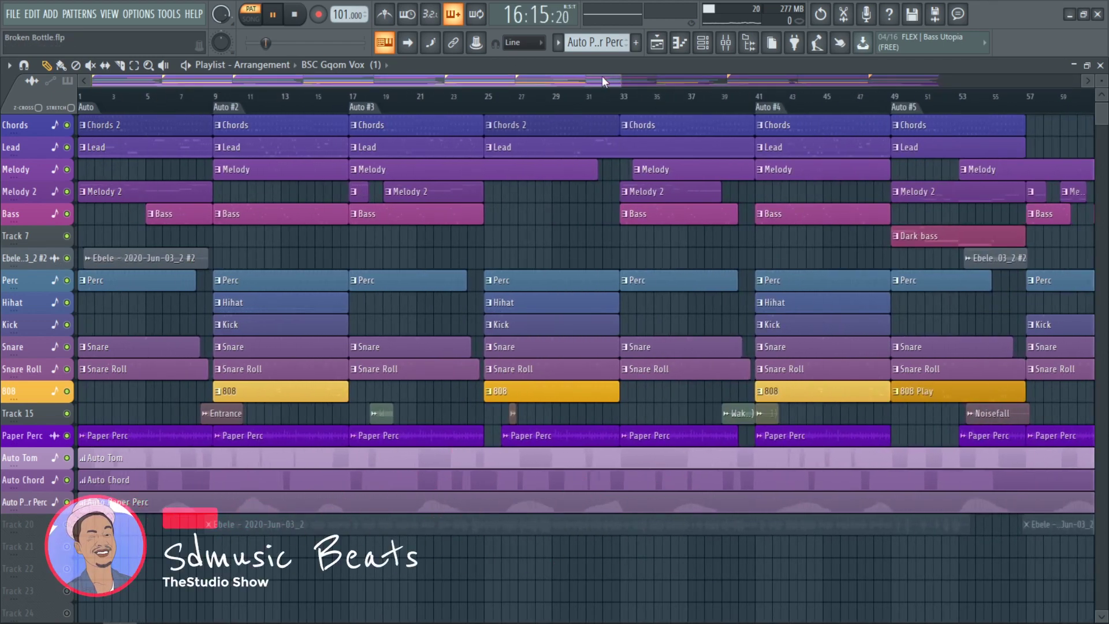
{"action": "left_click_drag", "start_coordinate": [621, 81], "coordinate": [939, 80]}
{"action": "scroll", "coordinate": [954, 240], "scroll_direction": "up", "scroll_amount": 1}
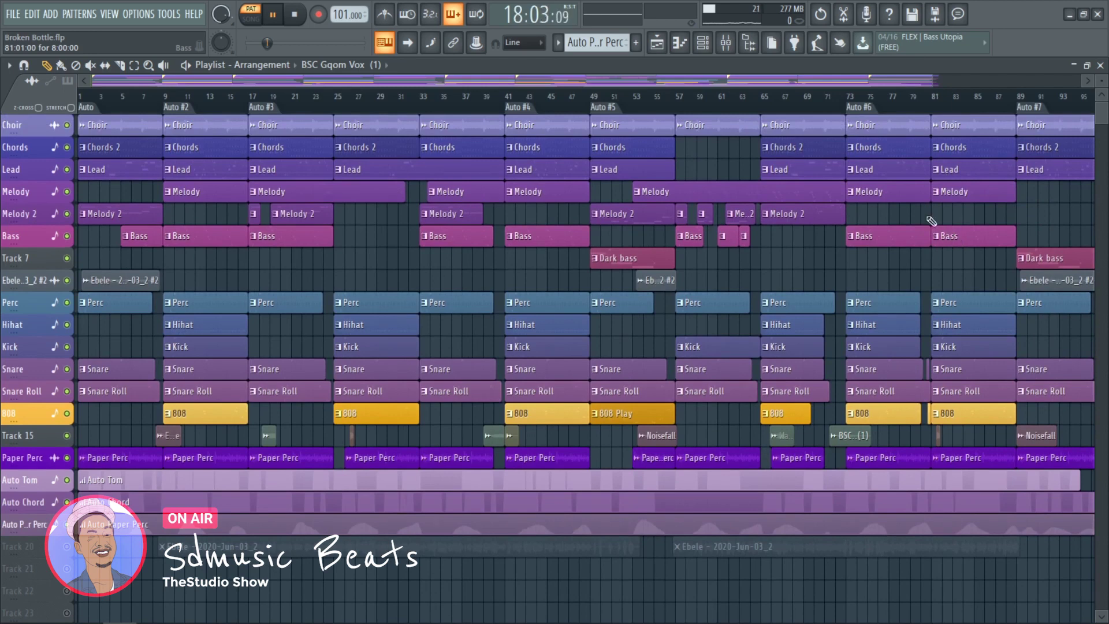
{"action": "scroll", "coordinate": [566, 234], "scroll_direction": "down", "scroll_amount": 1}
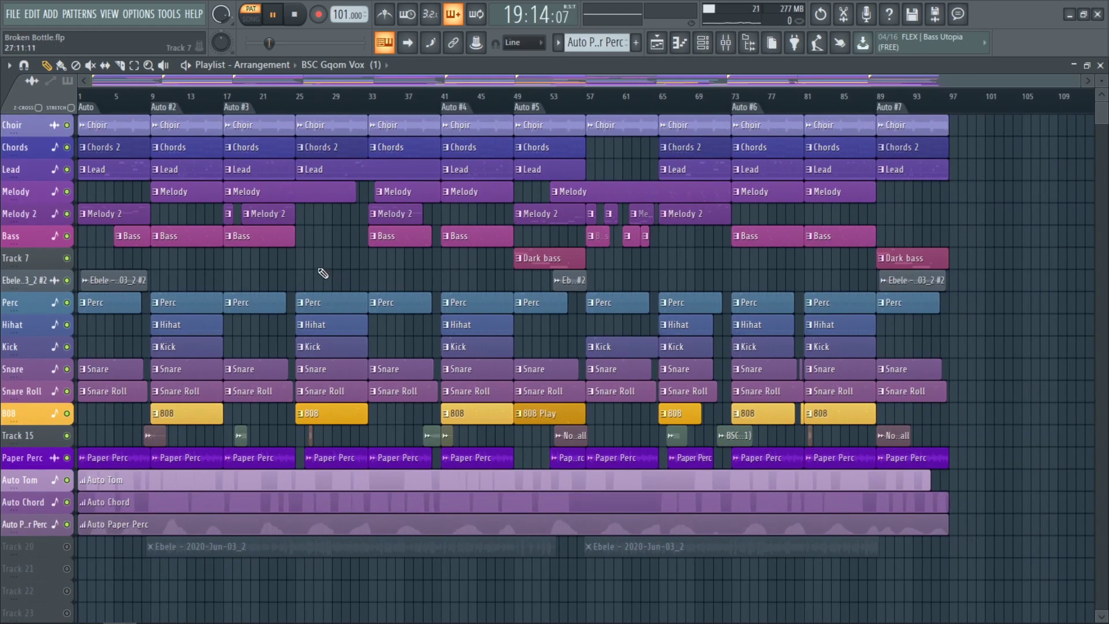
{"action": "left_click", "coordinate": [254, 21]}
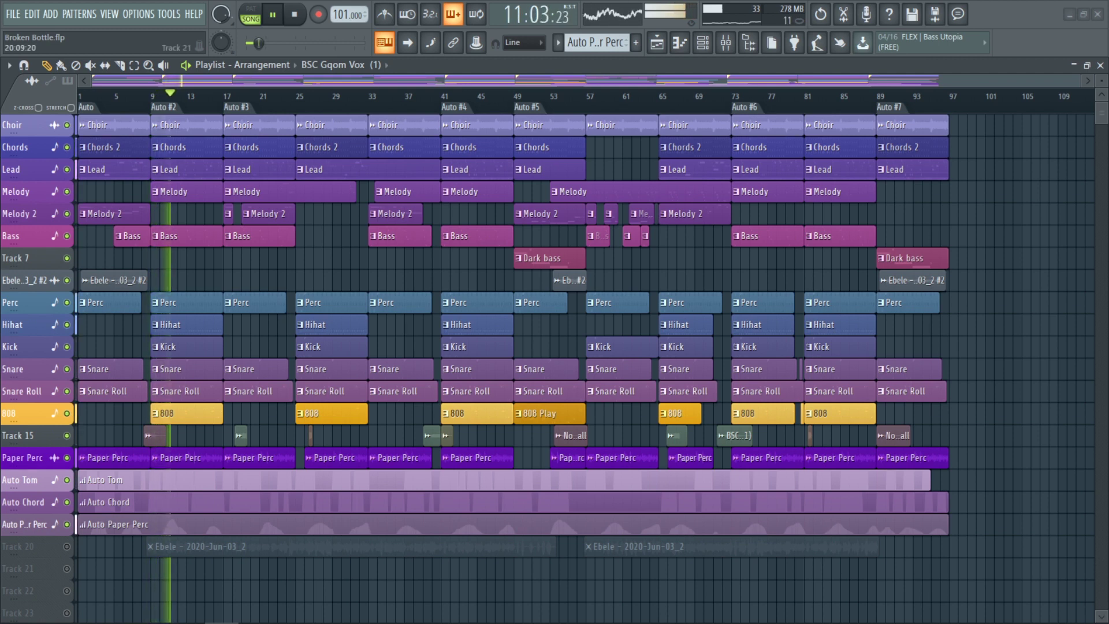
{"action": "left_click", "coordinate": [102, 546]}
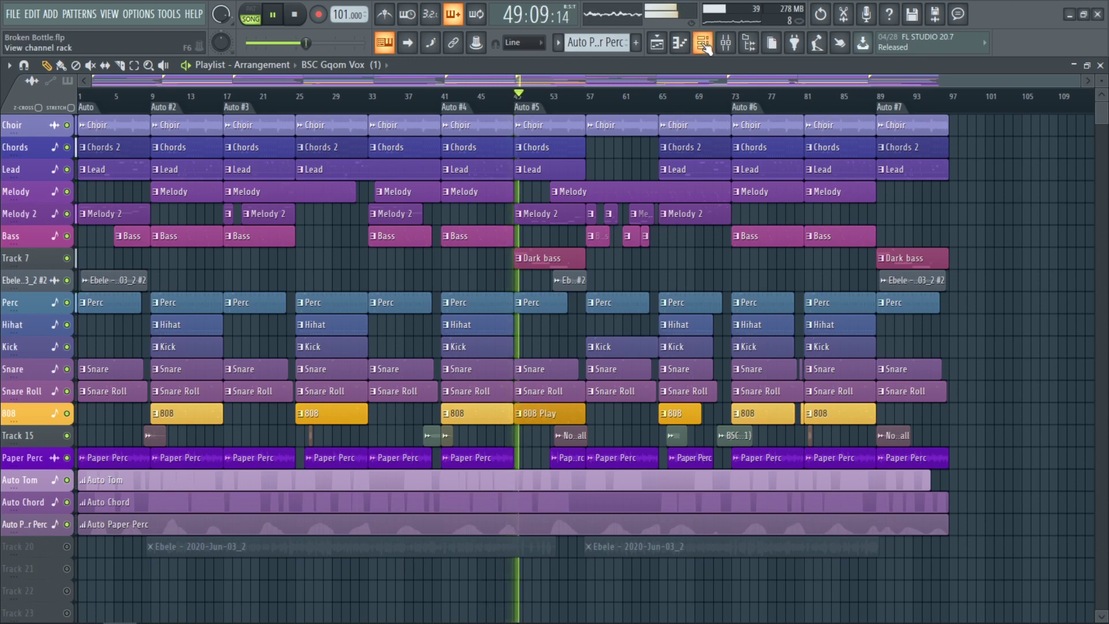
- Review the Maximus settings on the mixer's Master track, switch the effect off, and close the mixer
{"action": "left_click", "coordinate": [725, 42]}
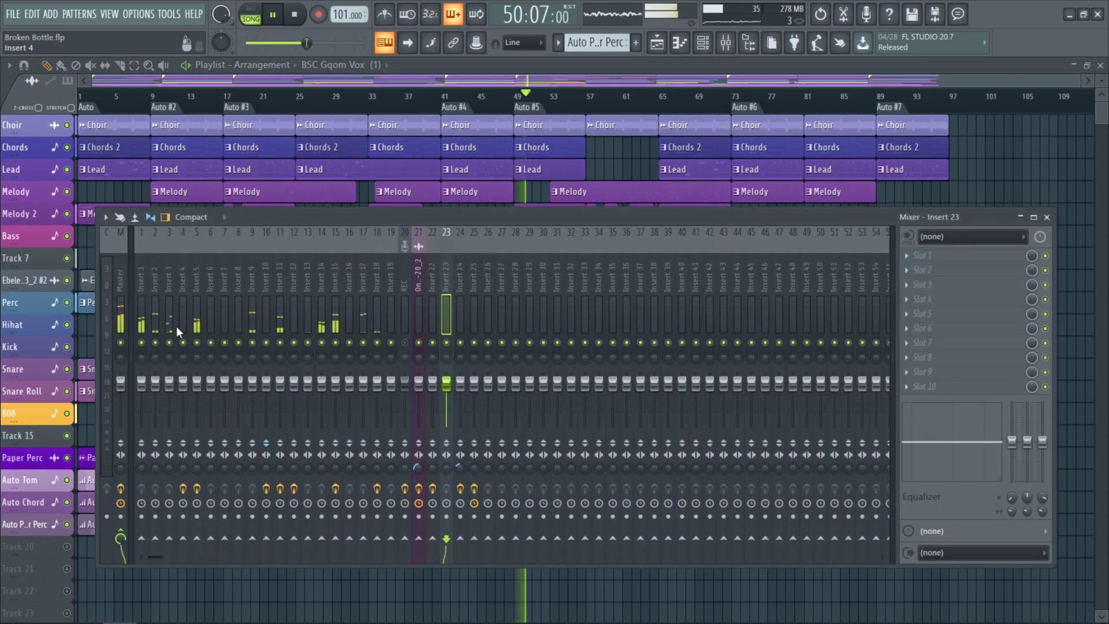
{"action": "left_click", "coordinate": [121, 384]}
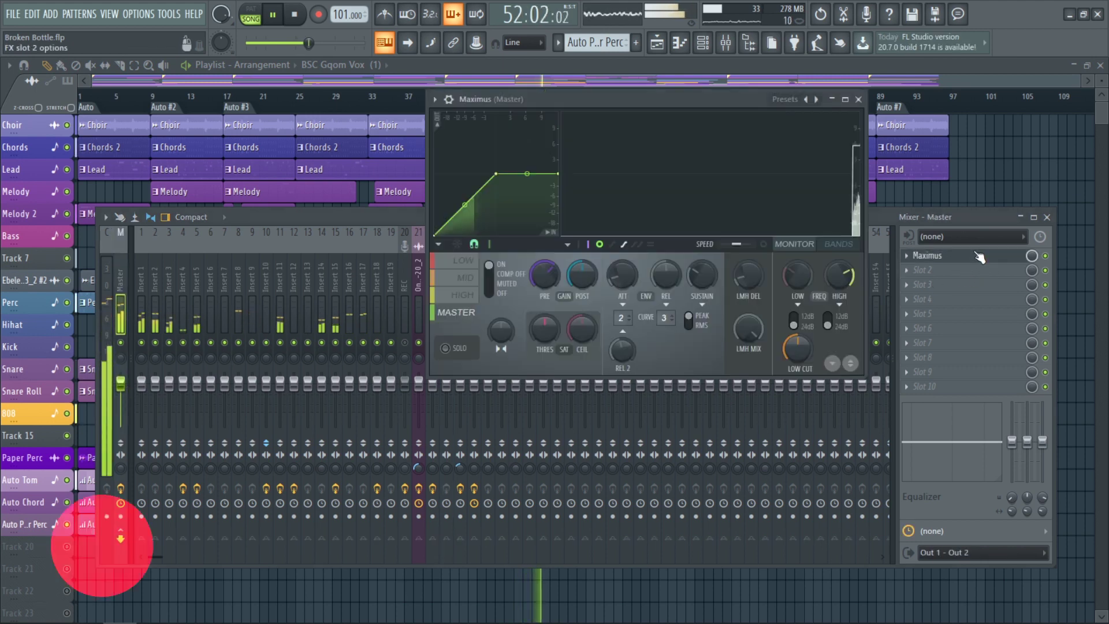
{"action": "left_click", "coordinate": [980, 256]}
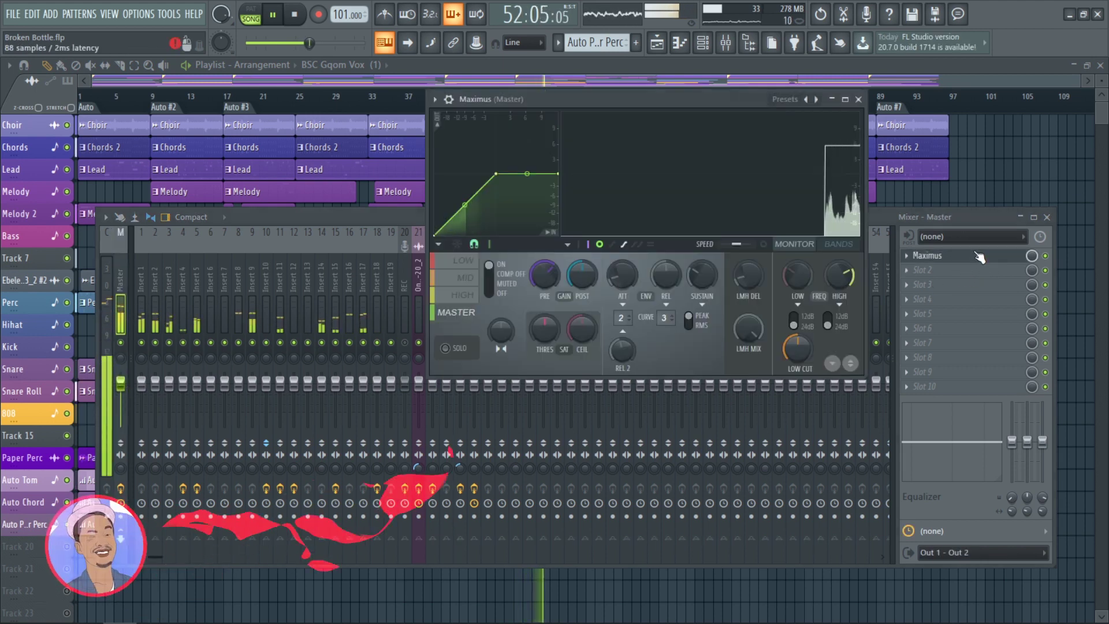
{"action": "left_click", "coordinate": [858, 99]}
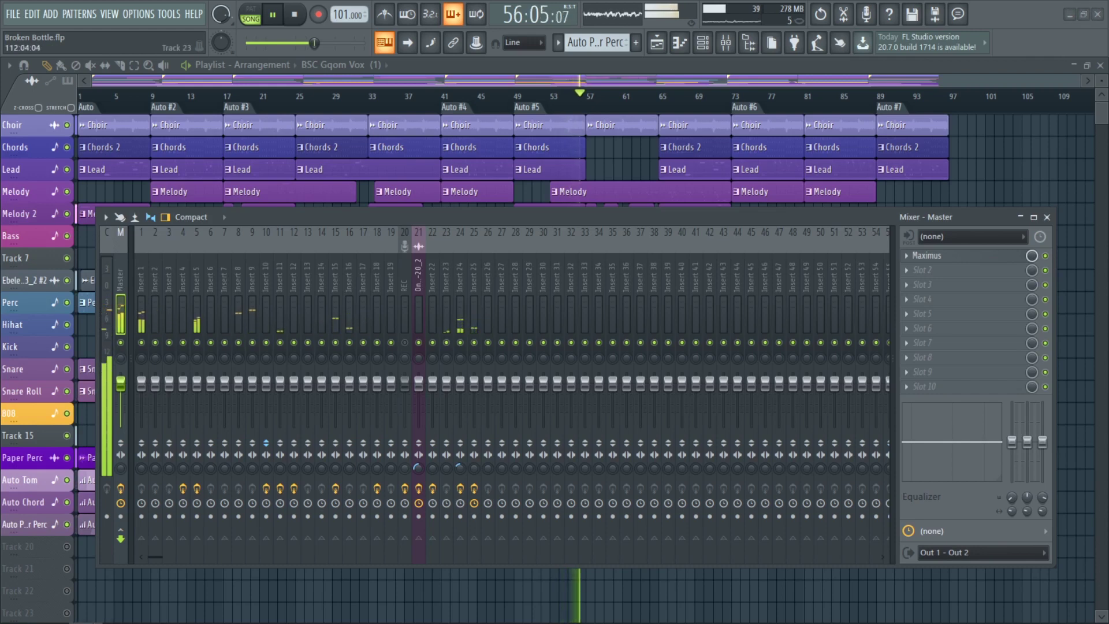
{"action": "left_click", "coordinate": [1046, 256]}
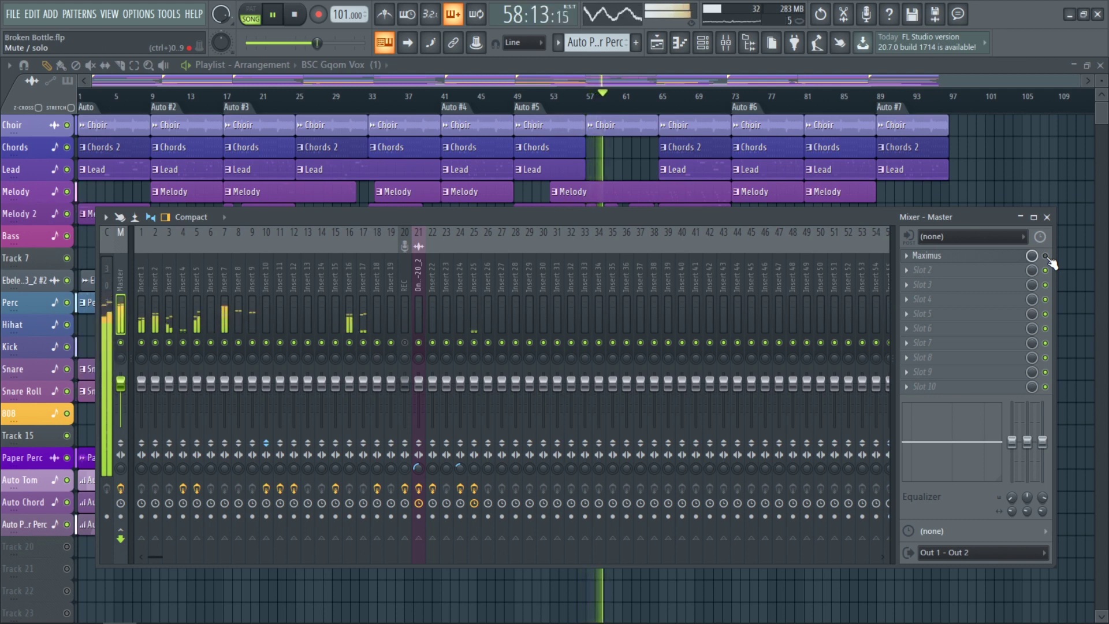
{"action": "left_click", "coordinate": [1046, 217]}
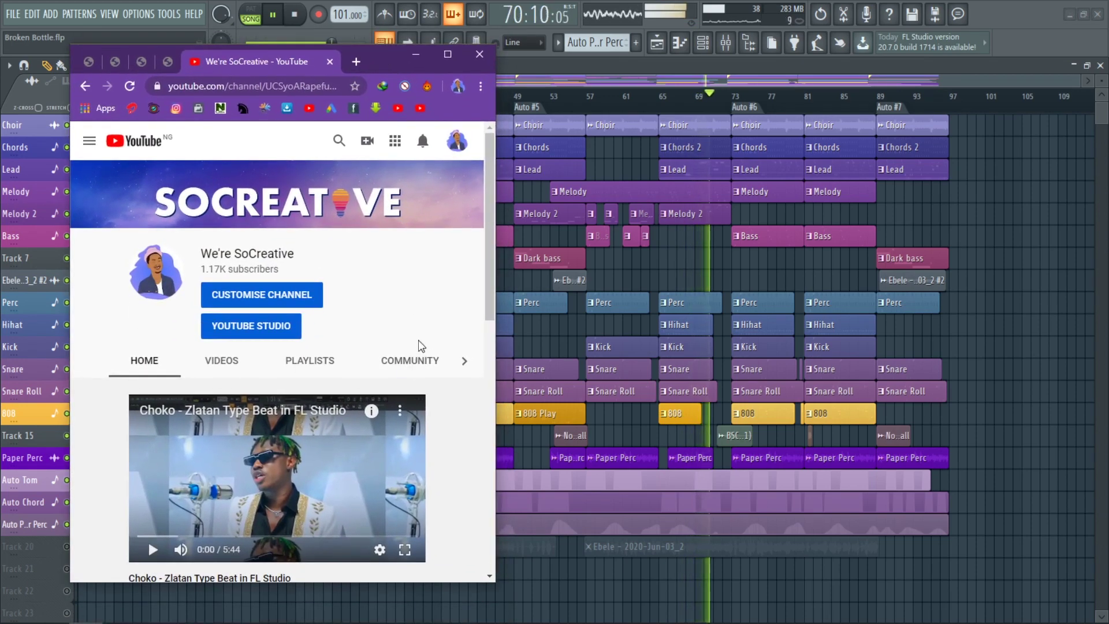
- Browse the home page and uploaded videos of the We're SoCreative YouTube channel in the web browser
{"action": "scroll", "coordinate": [418, 346], "scroll_direction": "down", "scroll_amount": 10}
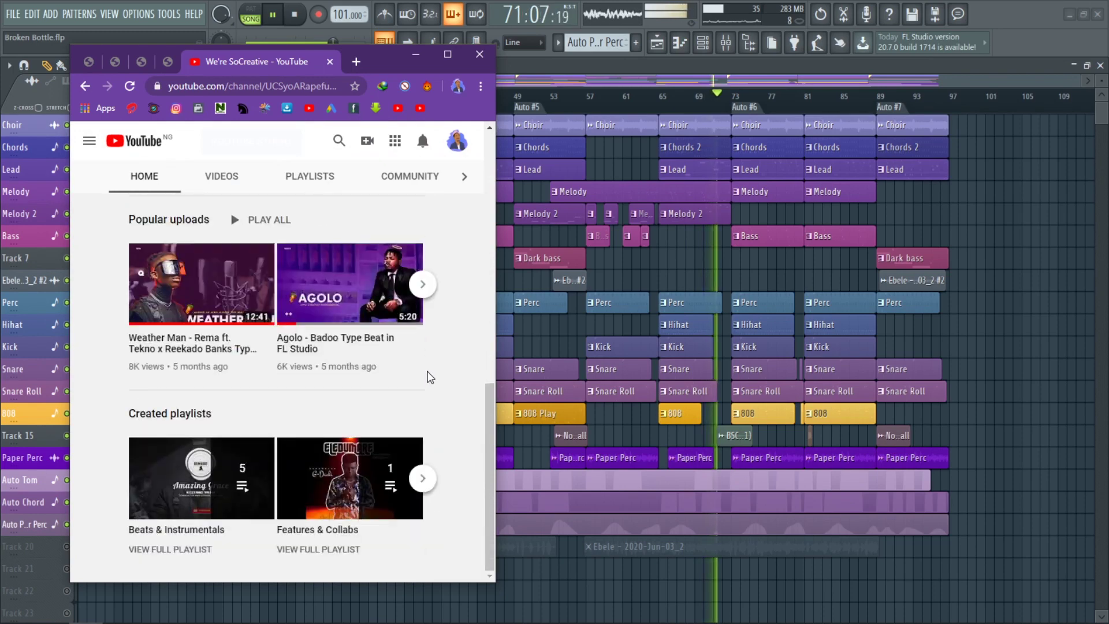
{"action": "scroll", "coordinate": [427, 375], "scroll_direction": "up", "scroll_amount": 10}
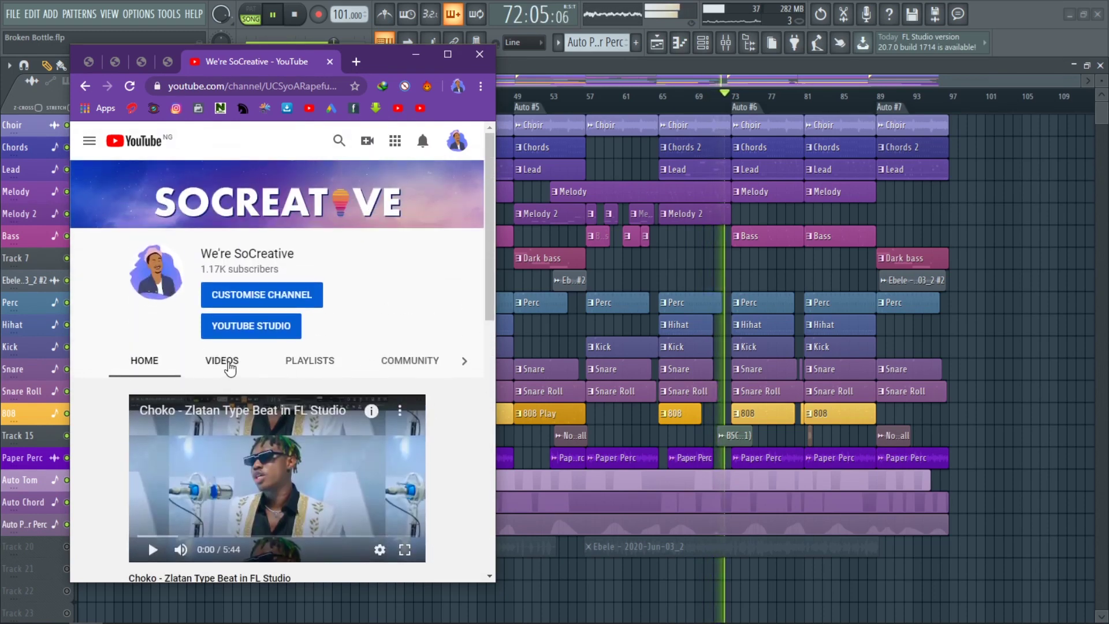
{"action": "left_click", "coordinate": [226, 361]}
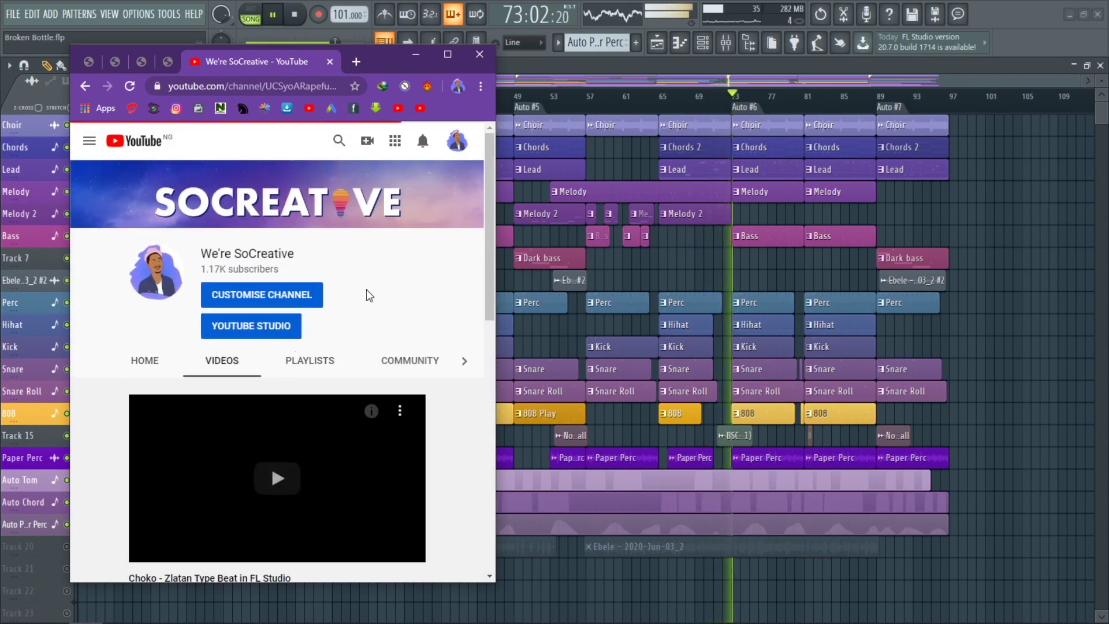
{"action": "scroll", "coordinate": [366, 293], "scroll_direction": "down", "scroll_amount": 2}
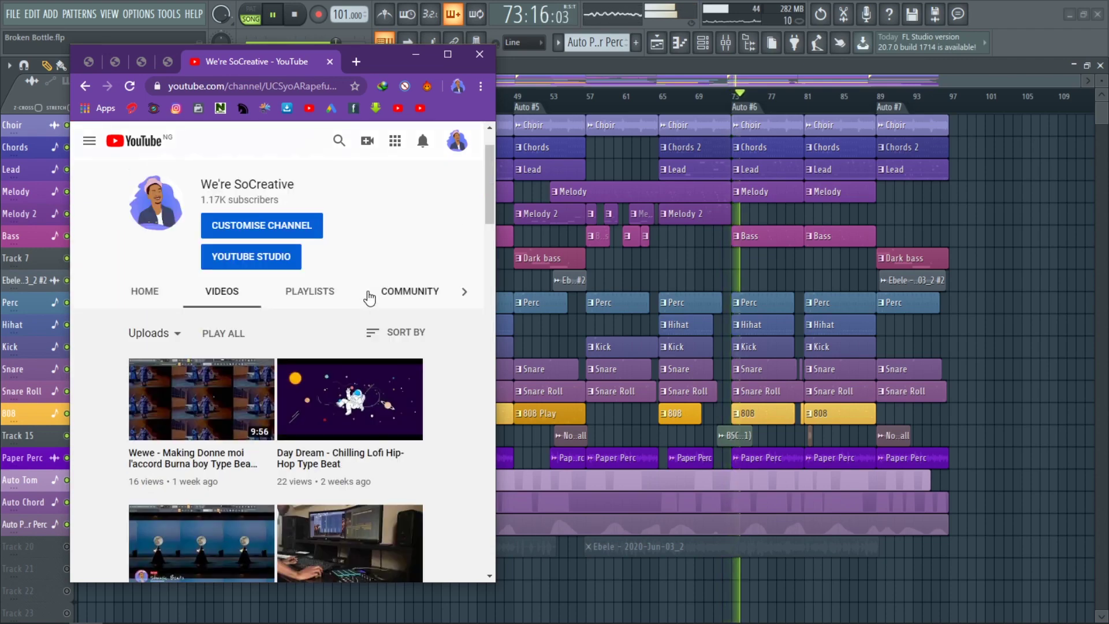
{"action": "scroll", "coordinate": [370, 298], "scroll_direction": "down", "scroll_amount": 9}
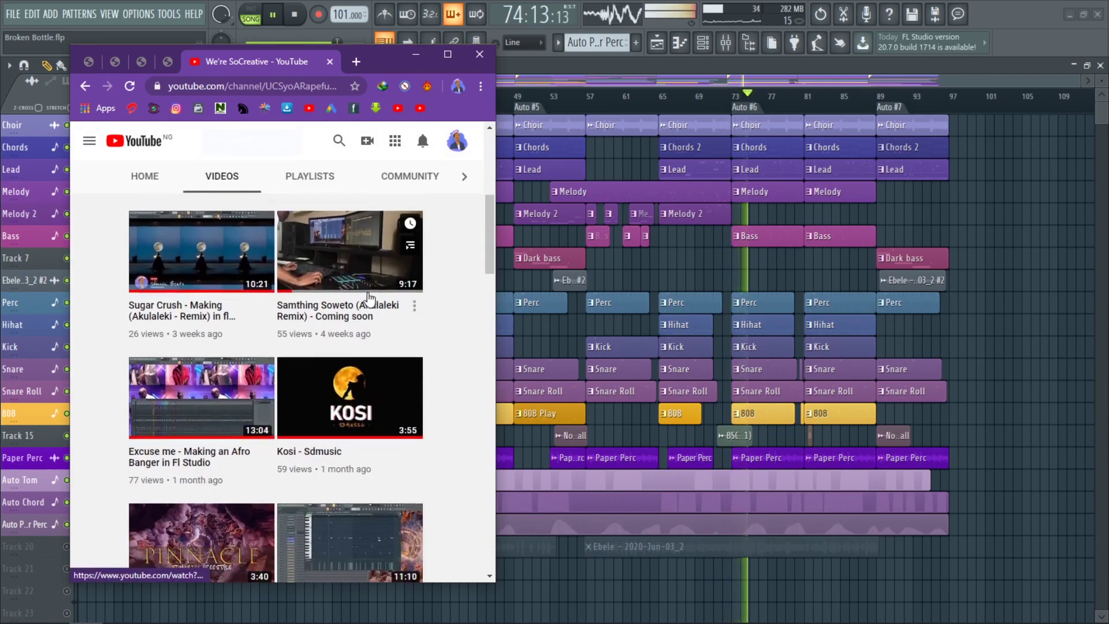
{"action": "scroll", "coordinate": [370, 301], "scroll_direction": "down", "scroll_amount": 14}
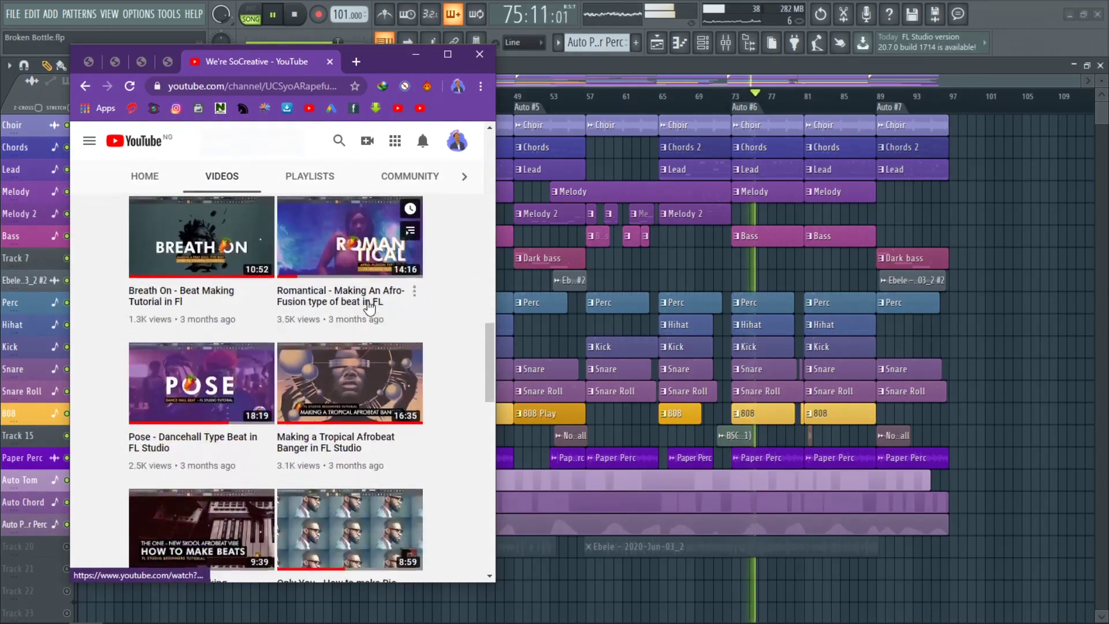
{"action": "scroll", "coordinate": [369, 307], "scroll_direction": "down", "scroll_amount": 12}
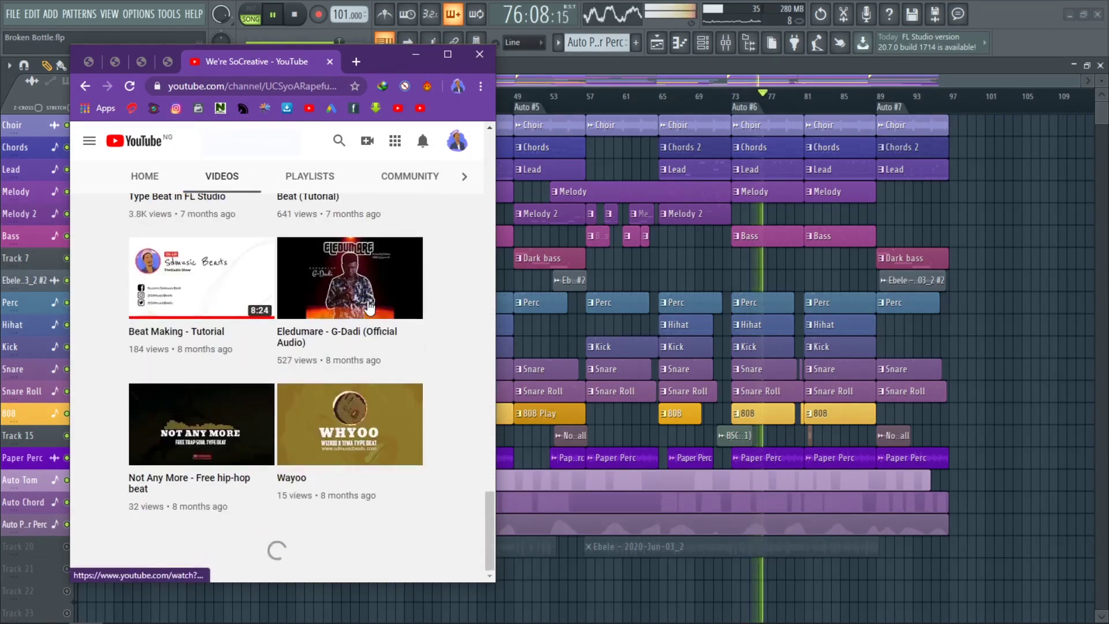
{"action": "scroll", "coordinate": [370, 306], "scroll_direction": "down", "scroll_amount": 7}
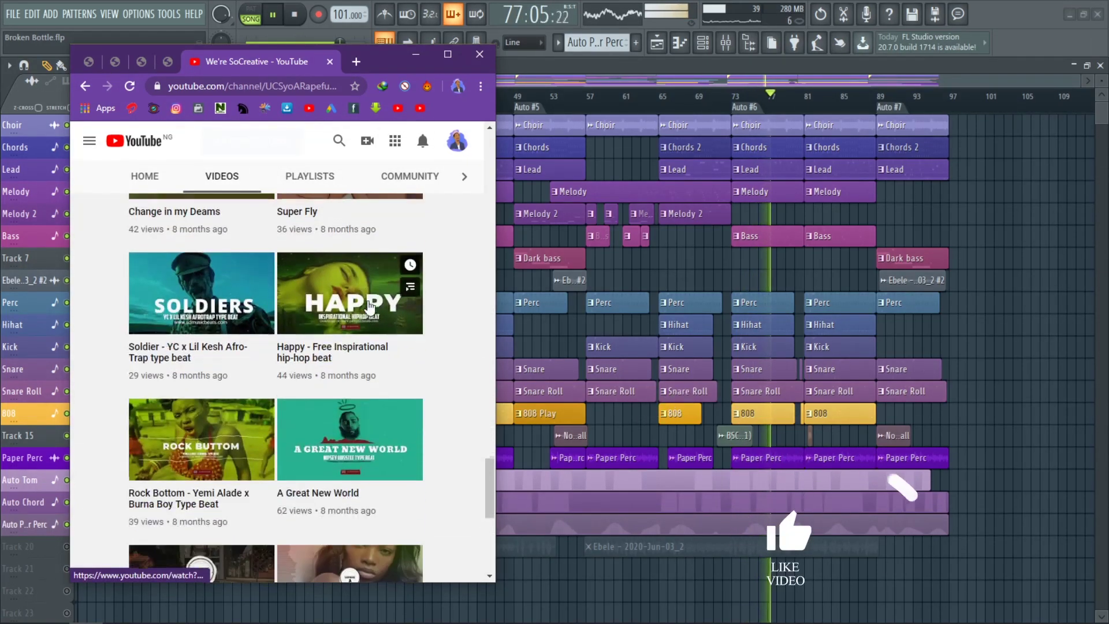
{"action": "scroll", "coordinate": [370, 306], "scroll_direction": "down", "scroll_amount": 7}
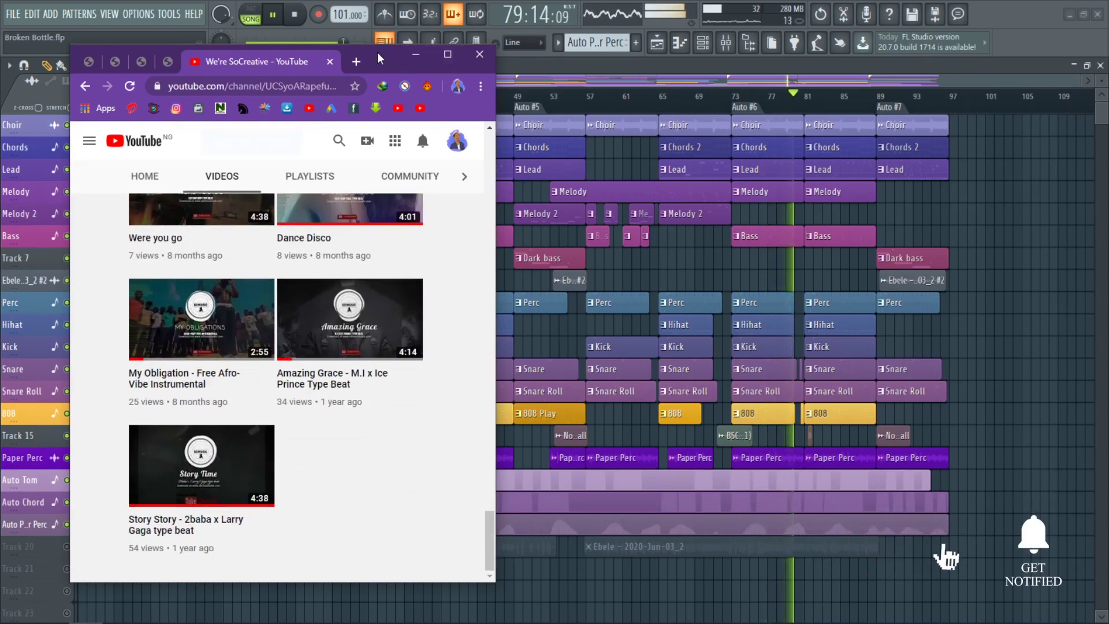
- Minimize the web browser to return to FL Studio, and close the playlist and channel rack windows
{"action": "left_click", "coordinate": [416, 54]}
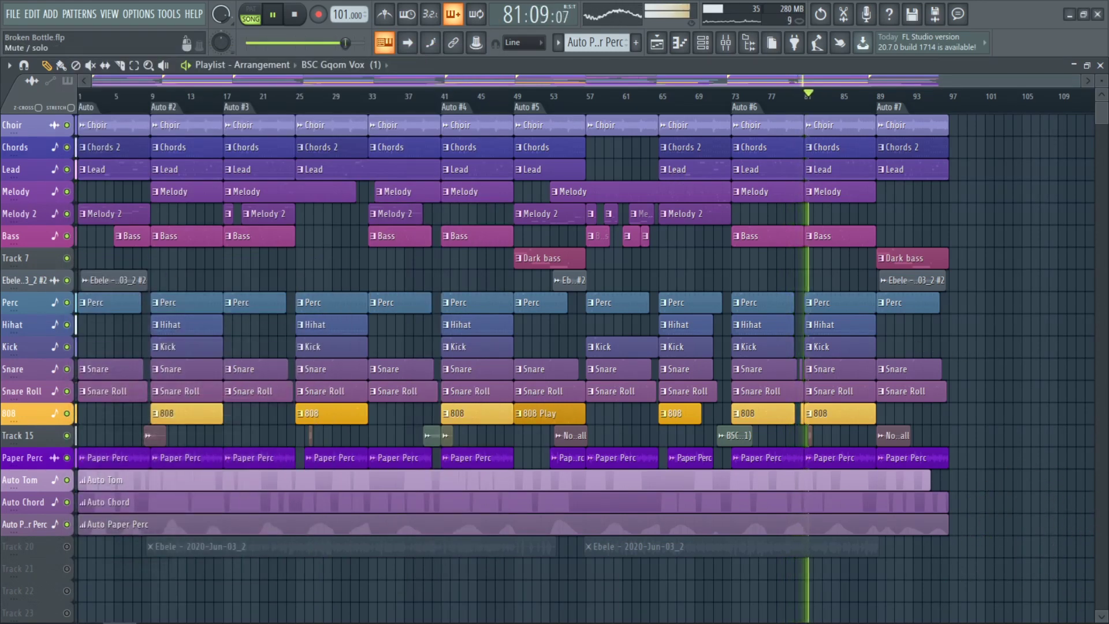
{"action": "key", "text": "F6"}
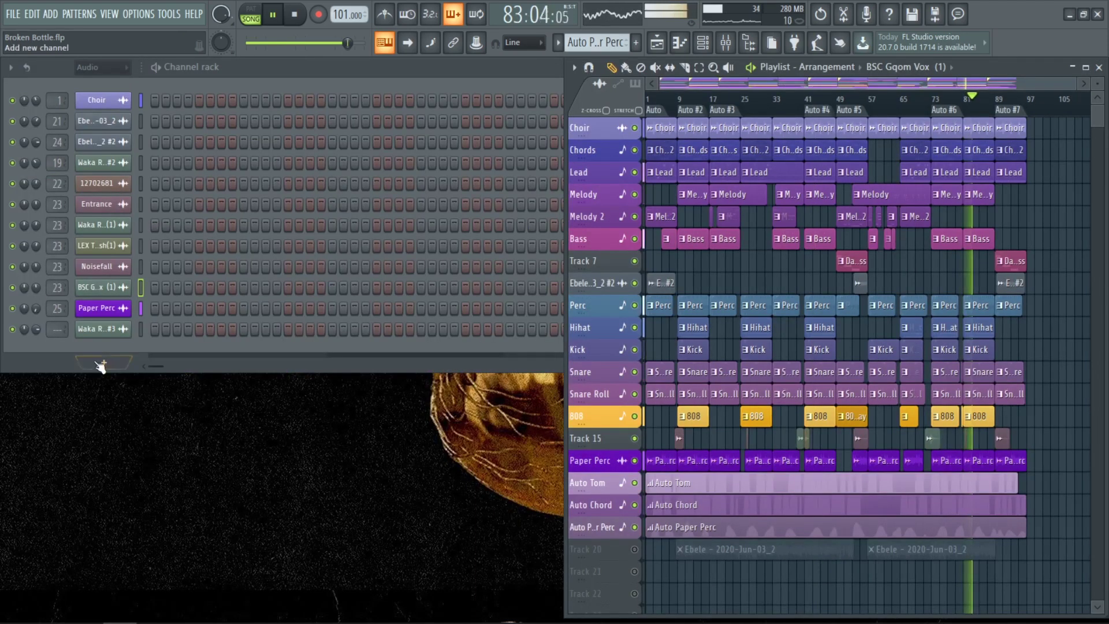
{"action": "double_click", "coordinate": [1013, 66]}
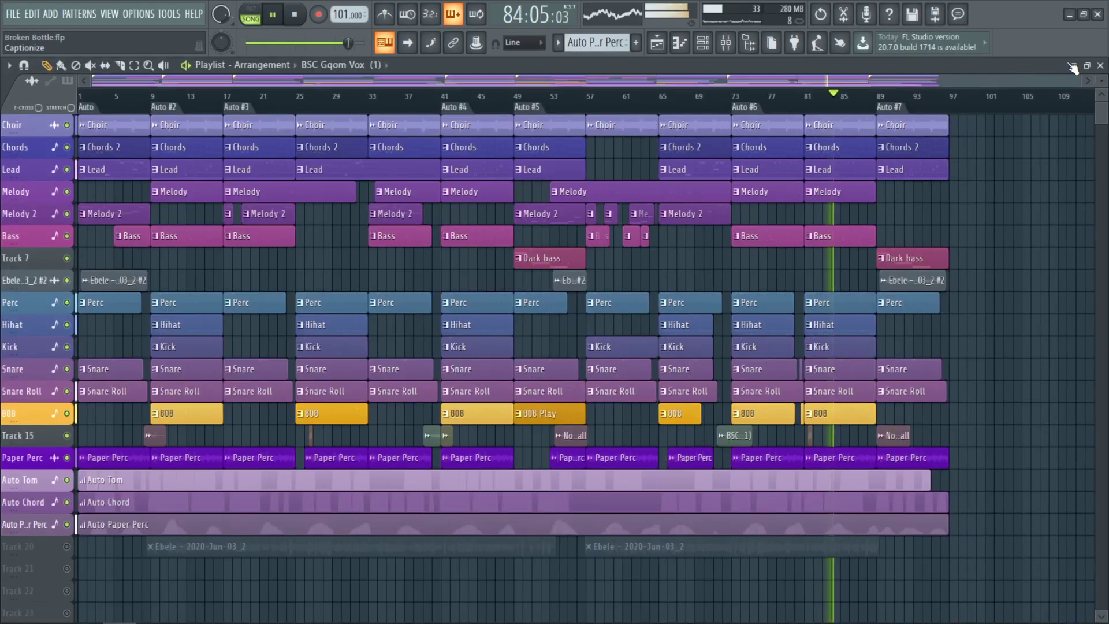
{"action": "left_click", "coordinate": [1100, 66]}
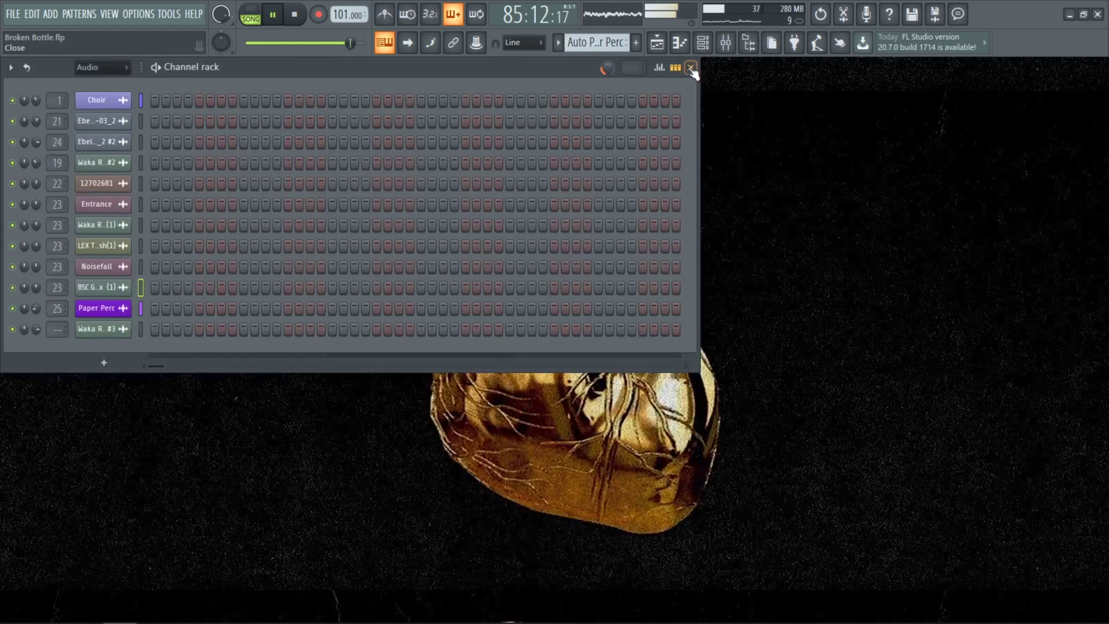
{"action": "left_click", "coordinate": [691, 68]}
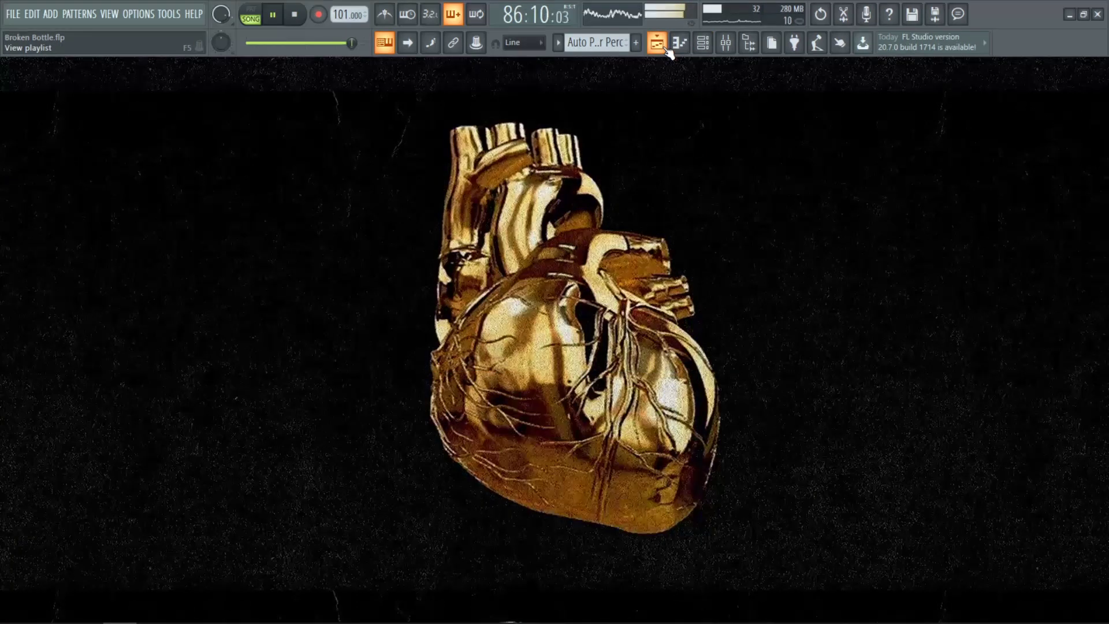
- Show the playlist again until the arrangement's end, stop song playback and close the playlist window
{"action": "left_click", "coordinate": [667, 51]}
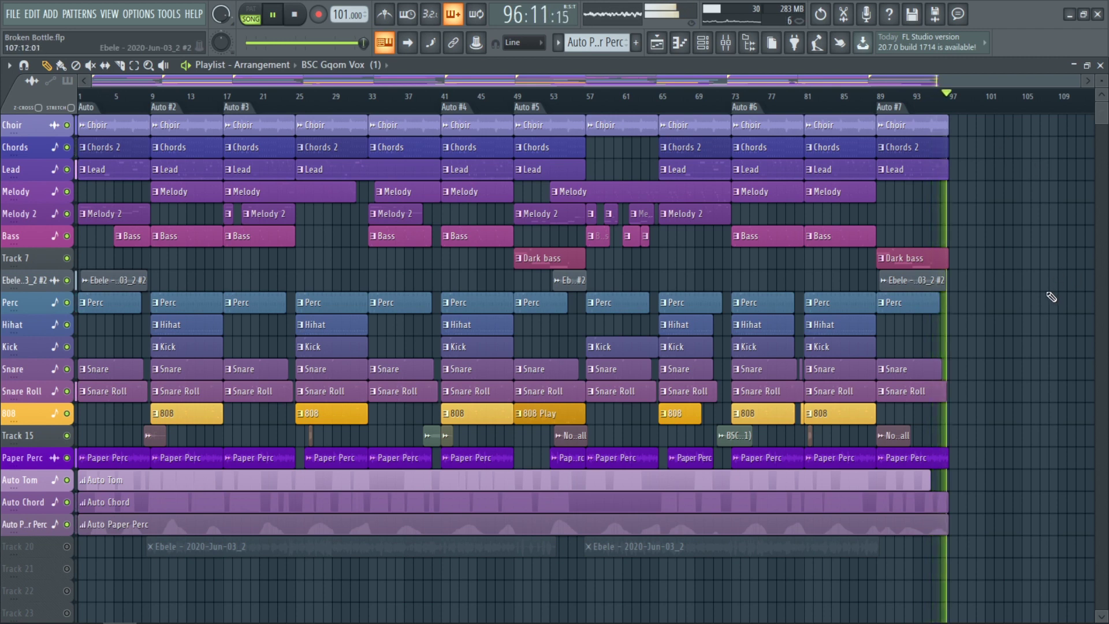
{"action": "key", "text": "space"}
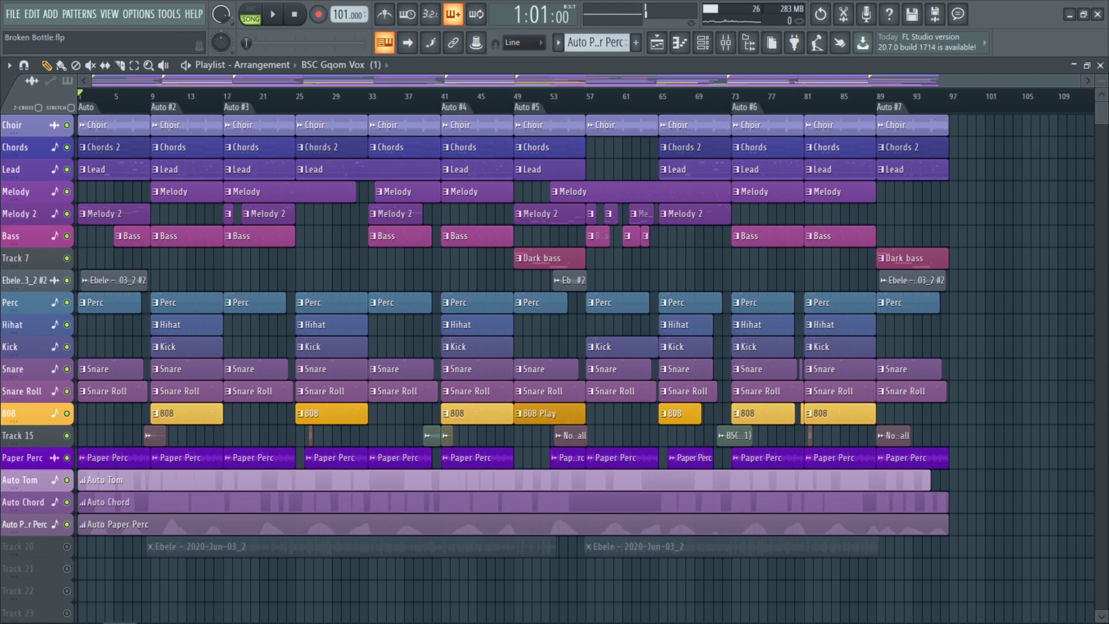
{"action": "left_click", "coordinate": [1100, 66]}
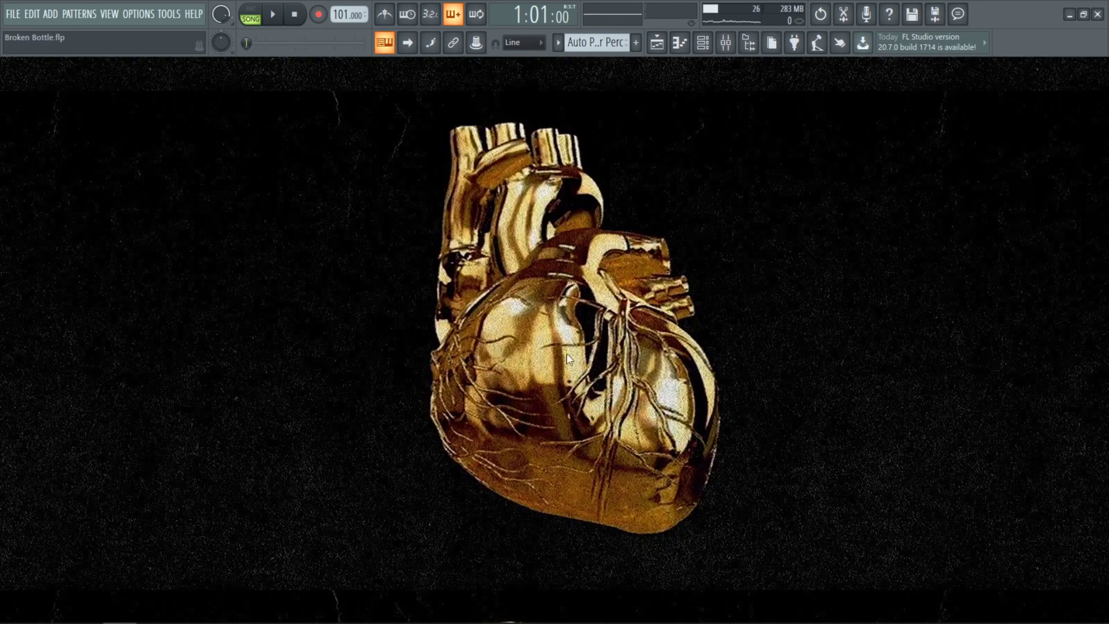